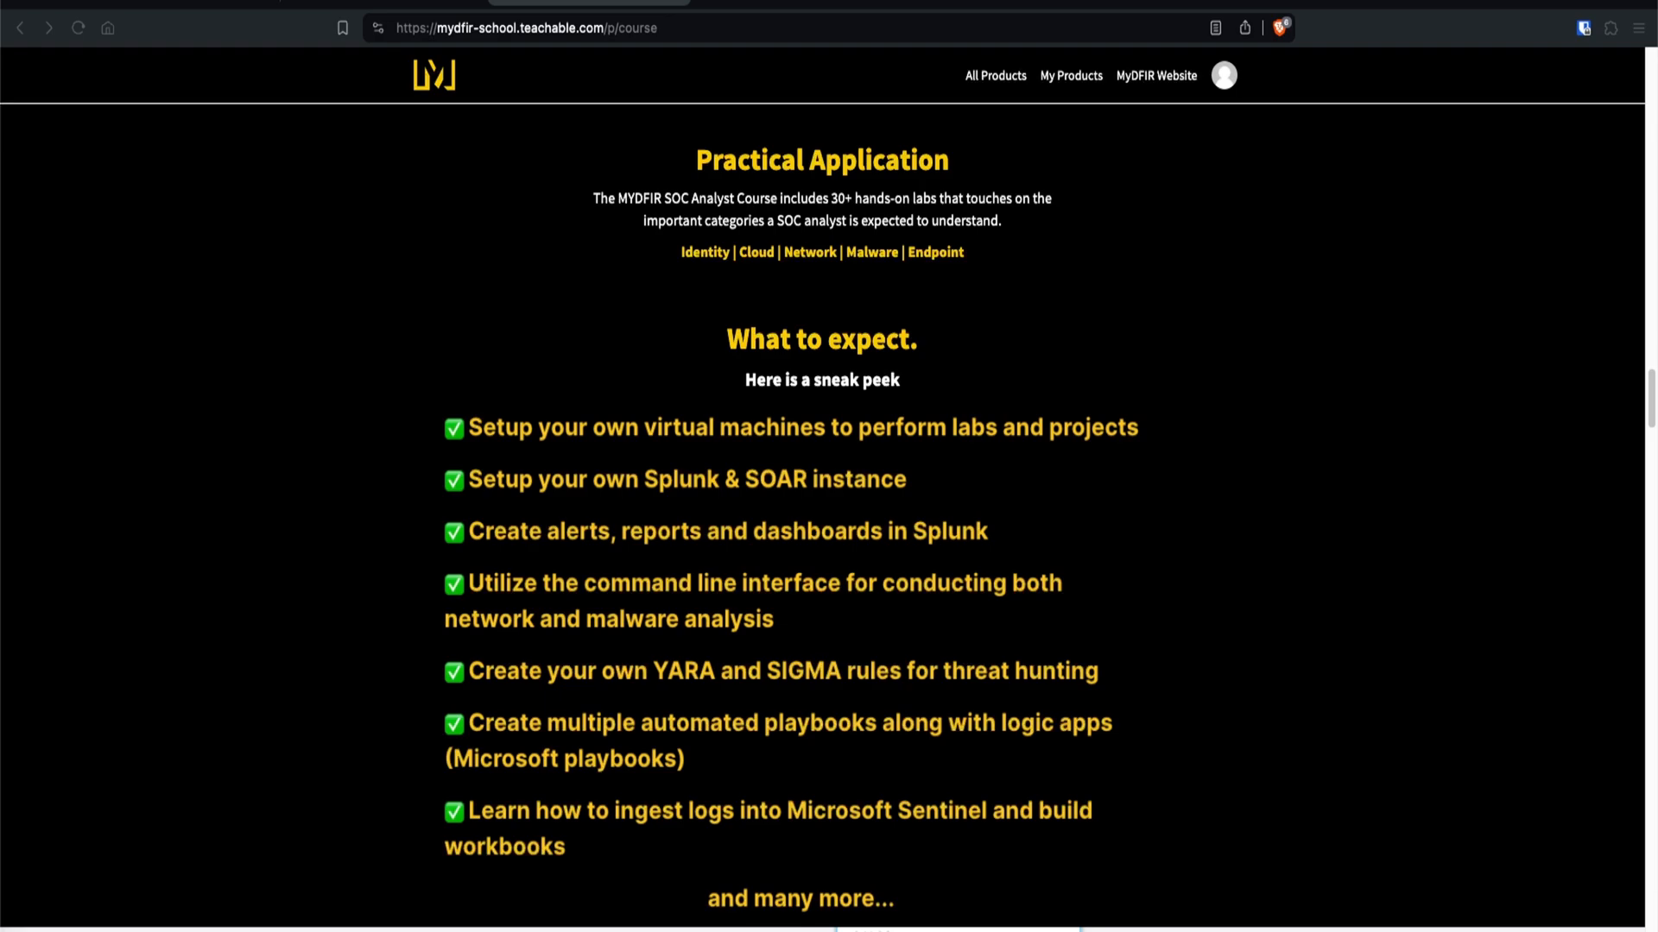
Step: Look through the "What to expect" list and the lab previews on the SOC analyst course page
{"action": "scroll", "coordinate": [822, 516], "scroll_direction": "down", "scroll_amount": 5}
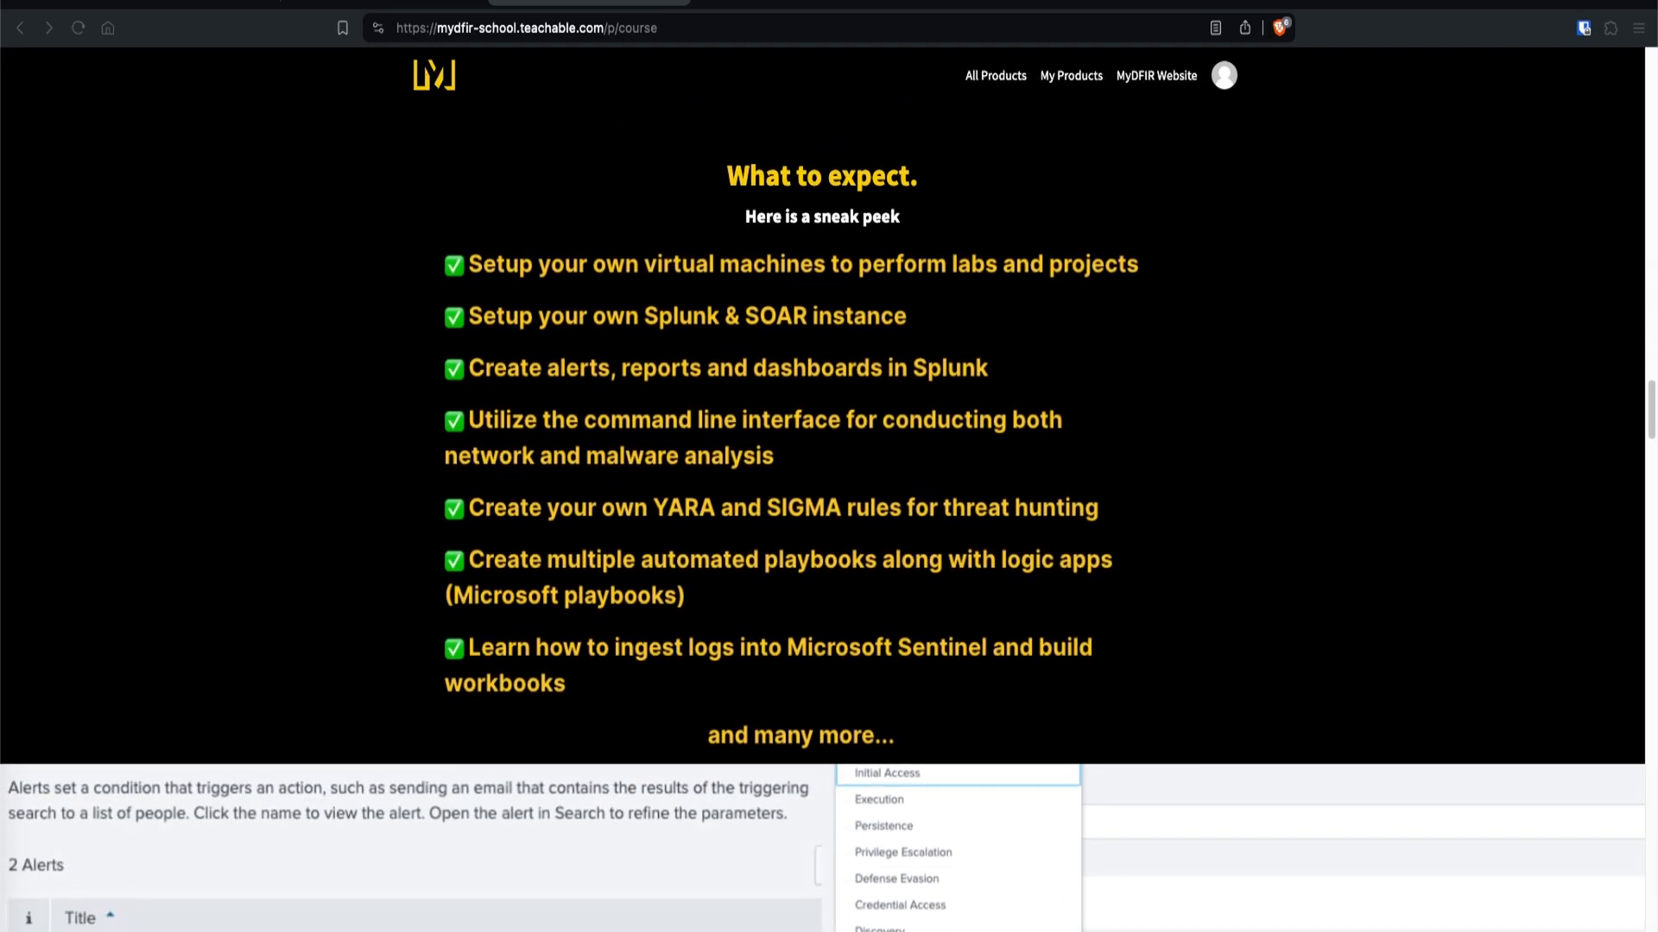
{"action": "scroll", "coordinate": [822, 516], "scroll_direction": "down", "scroll_amount": 5}
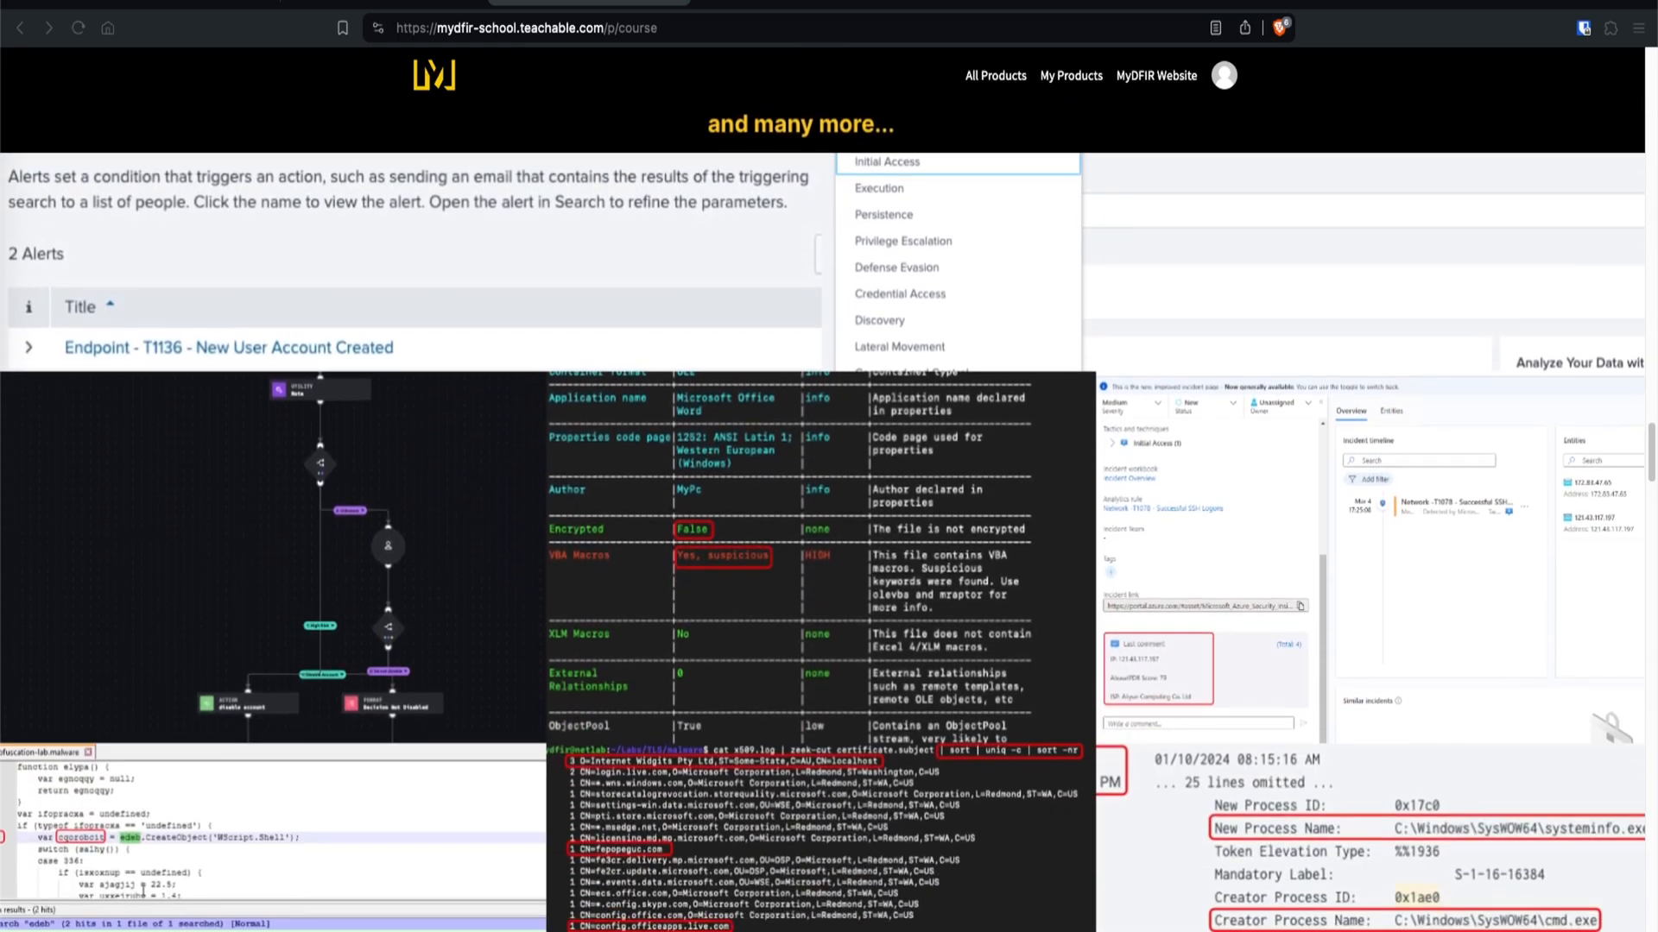
{"action": "scroll", "coordinate": [822, 516], "scroll_direction": "down", "scroll_amount": 1}
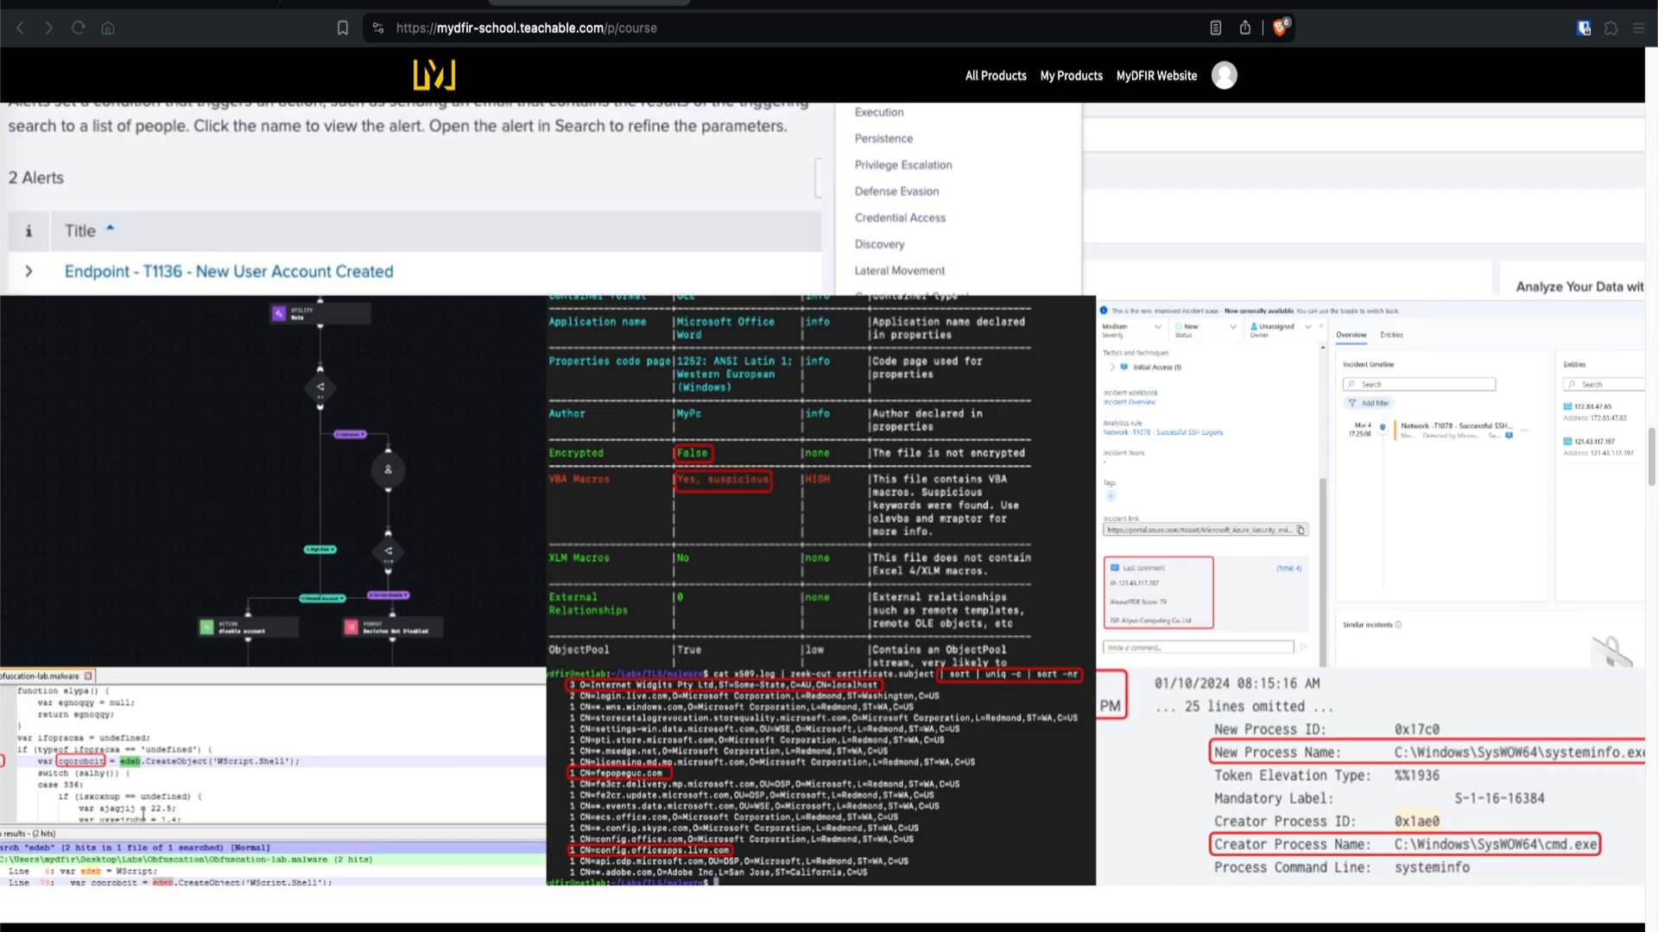
{"action": "scroll", "coordinate": [822, 516], "scroll_direction": "down", "scroll_amount": 1}
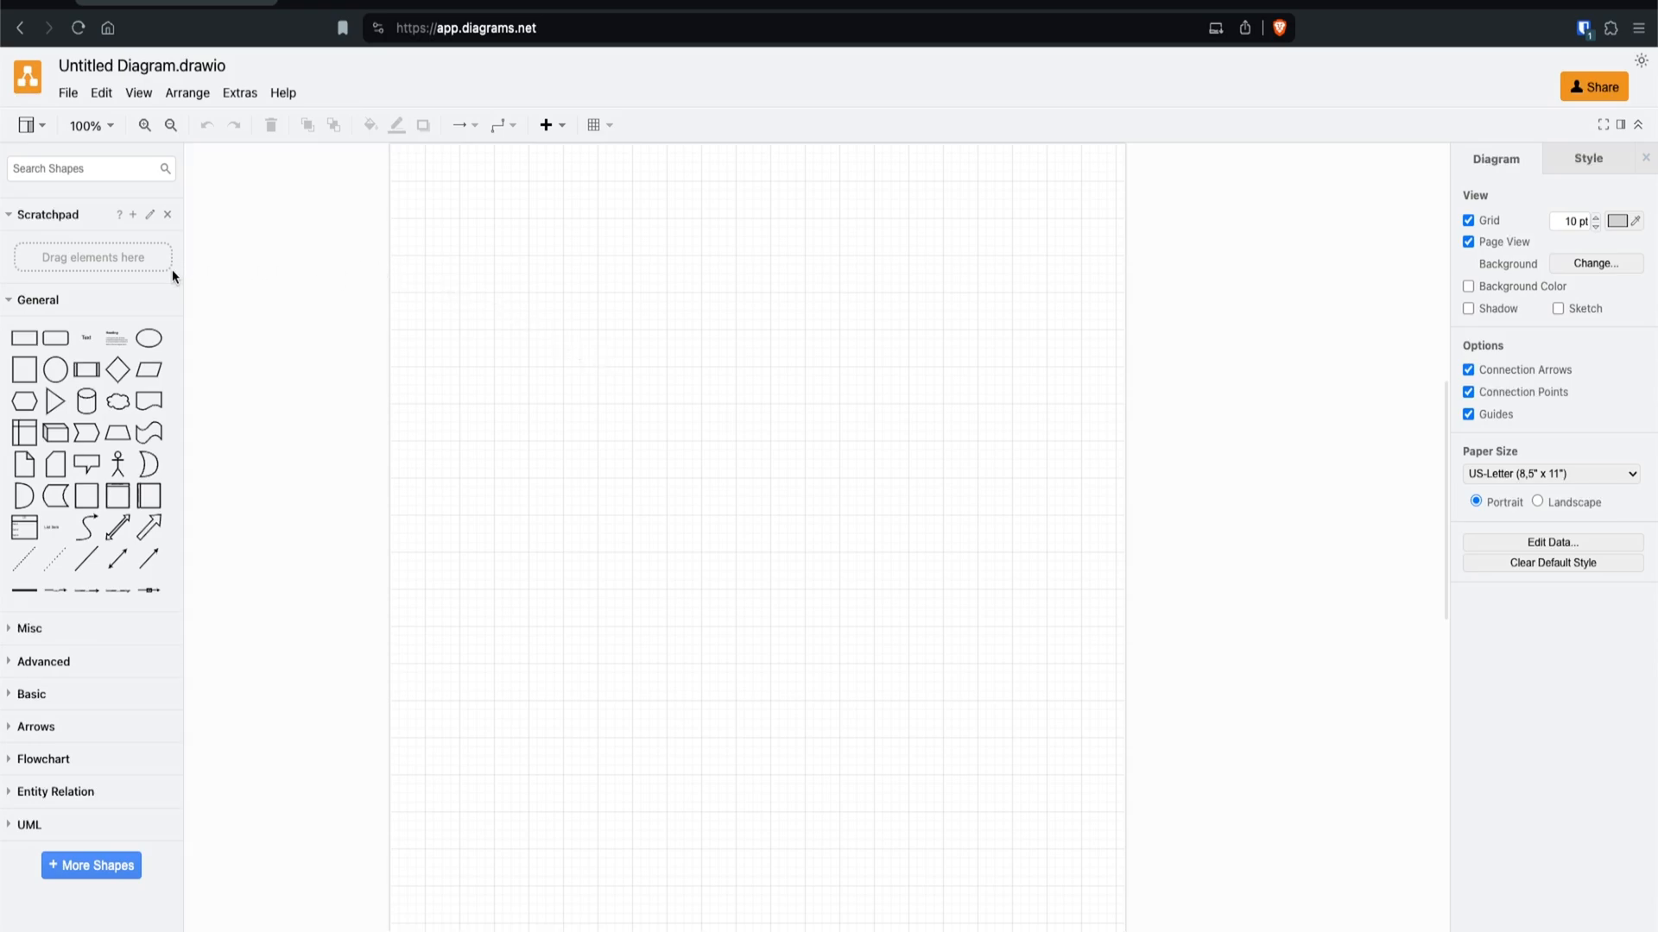
Step: Look through the general shapes, the additional shape libraries and the style presets available for the blank diagram
{"action": "mouse_move", "coordinate": [152, 370]}
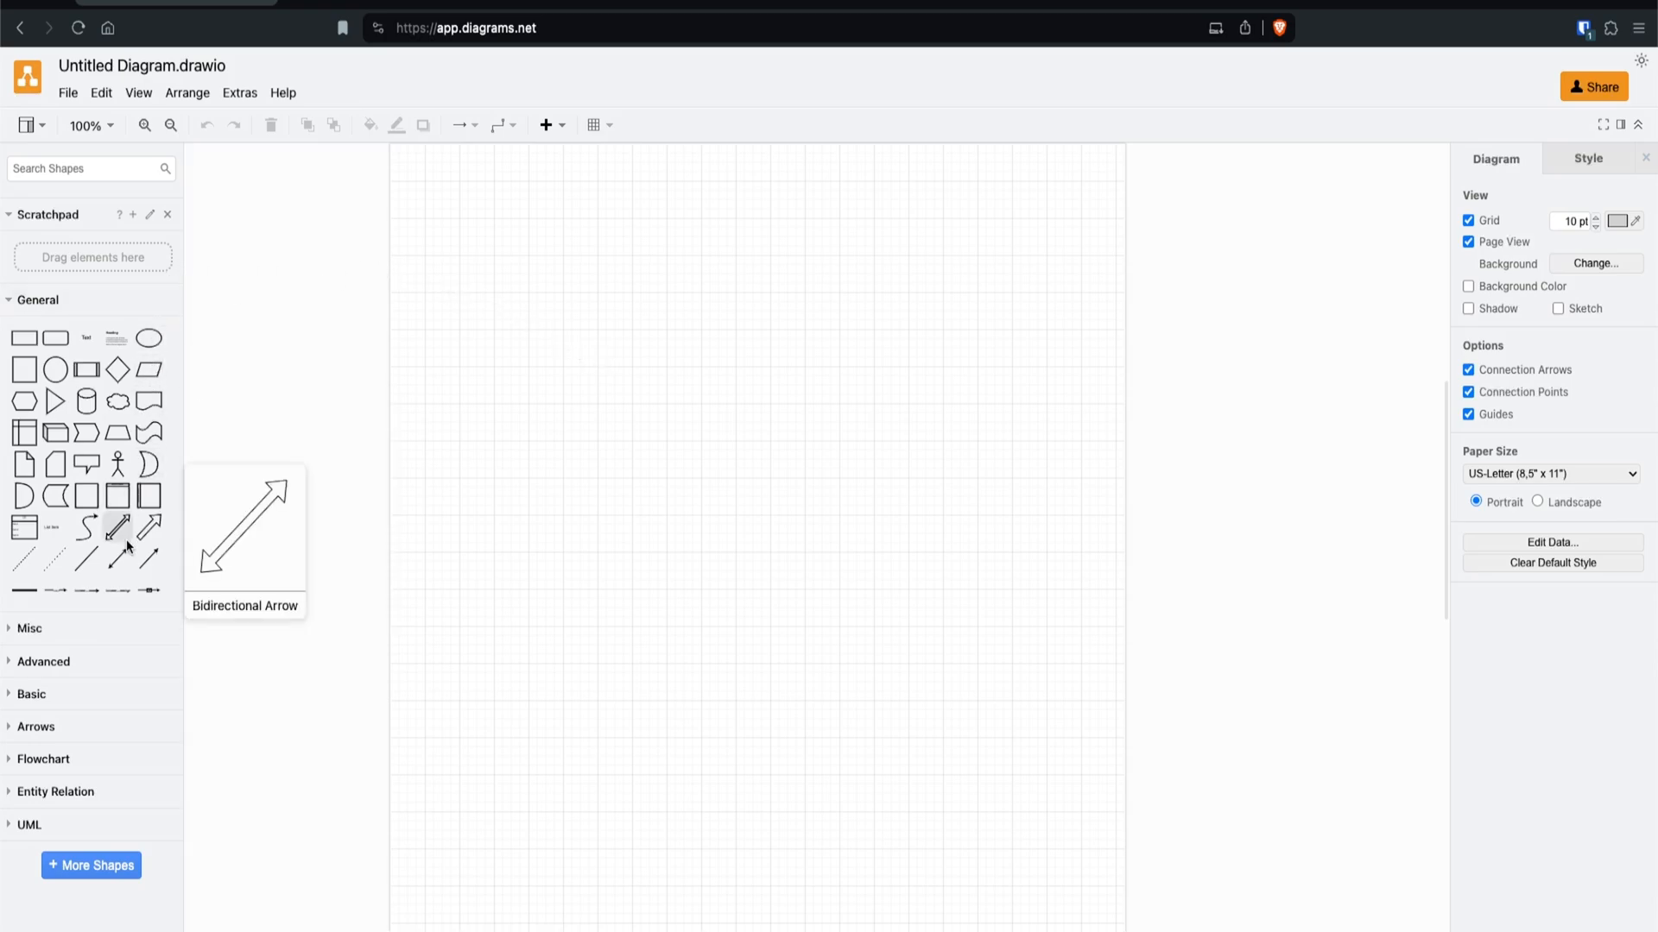
{"action": "left_click", "coordinate": [101, 871]}
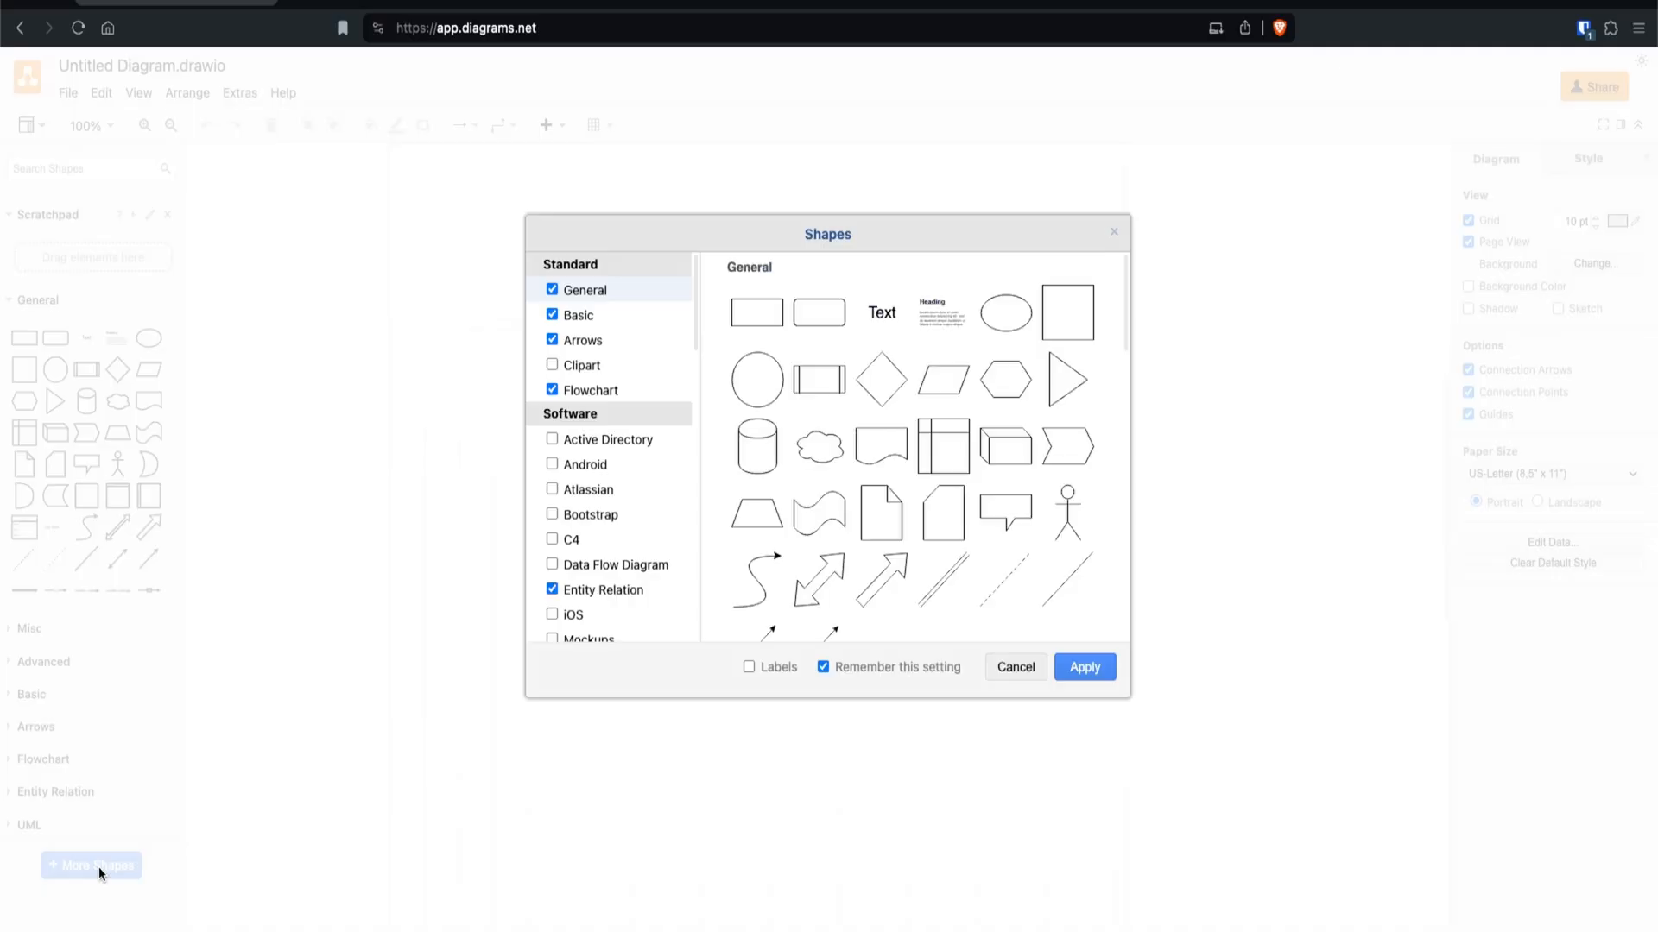
{"action": "scroll", "coordinate": [632, 504], "scroll_direction": "down", "scroll_amount": 3}
{"action": "left_click", "coordinate": [1159, 364]}
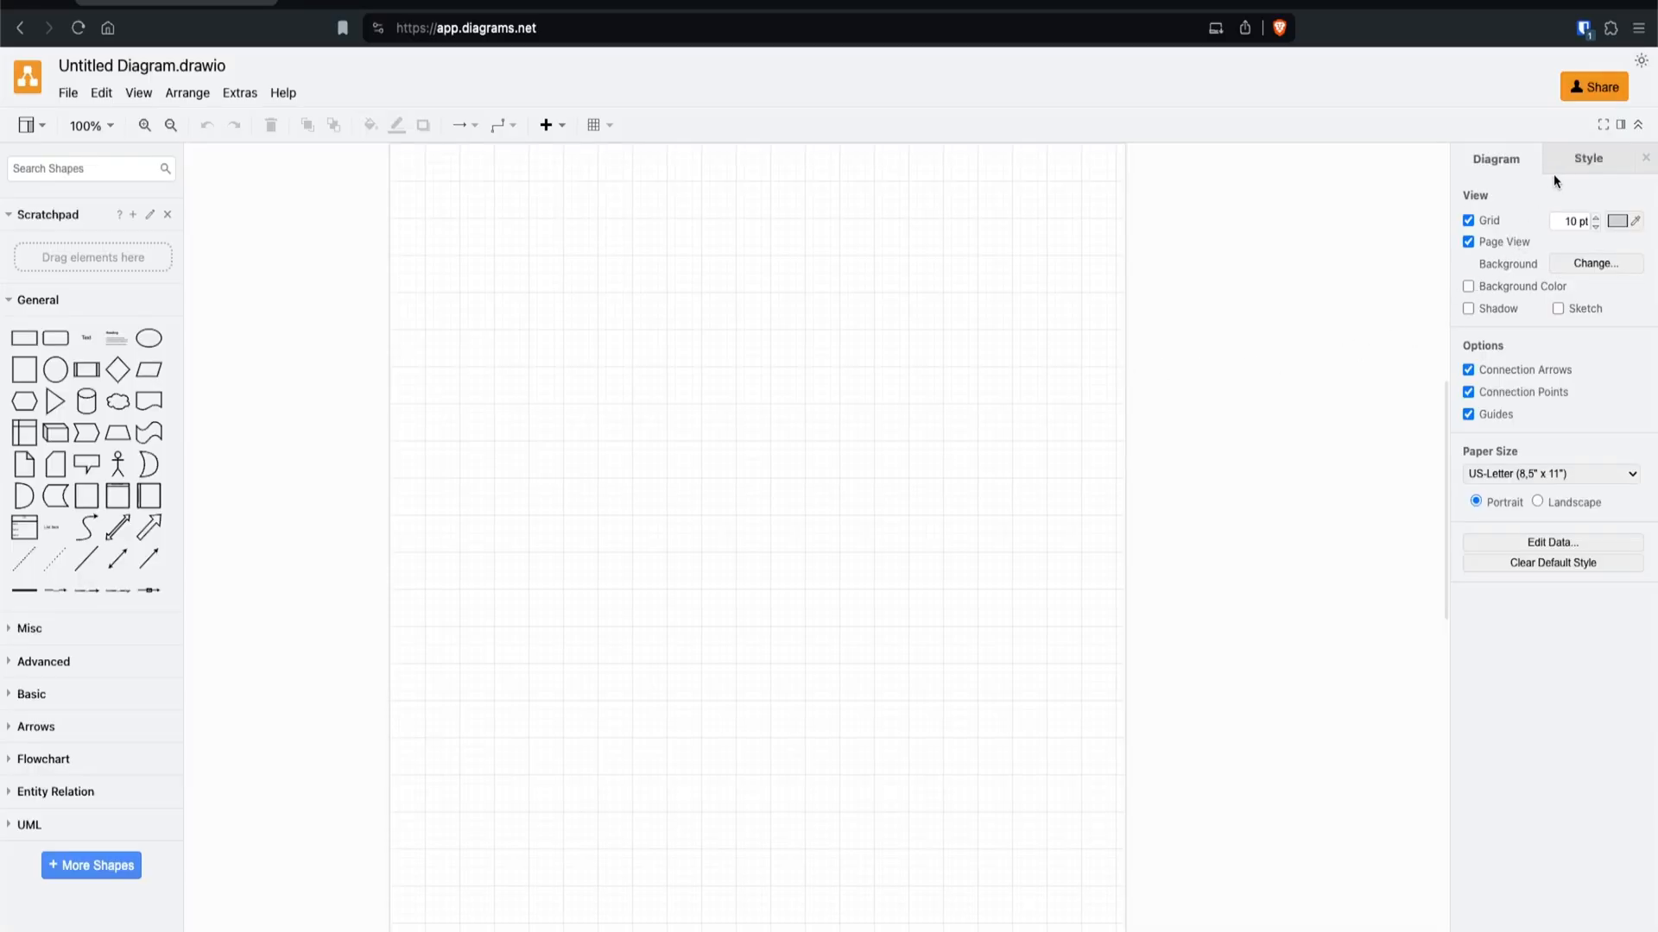
{"action": "left_click", "coordinate": [1573, 164]}
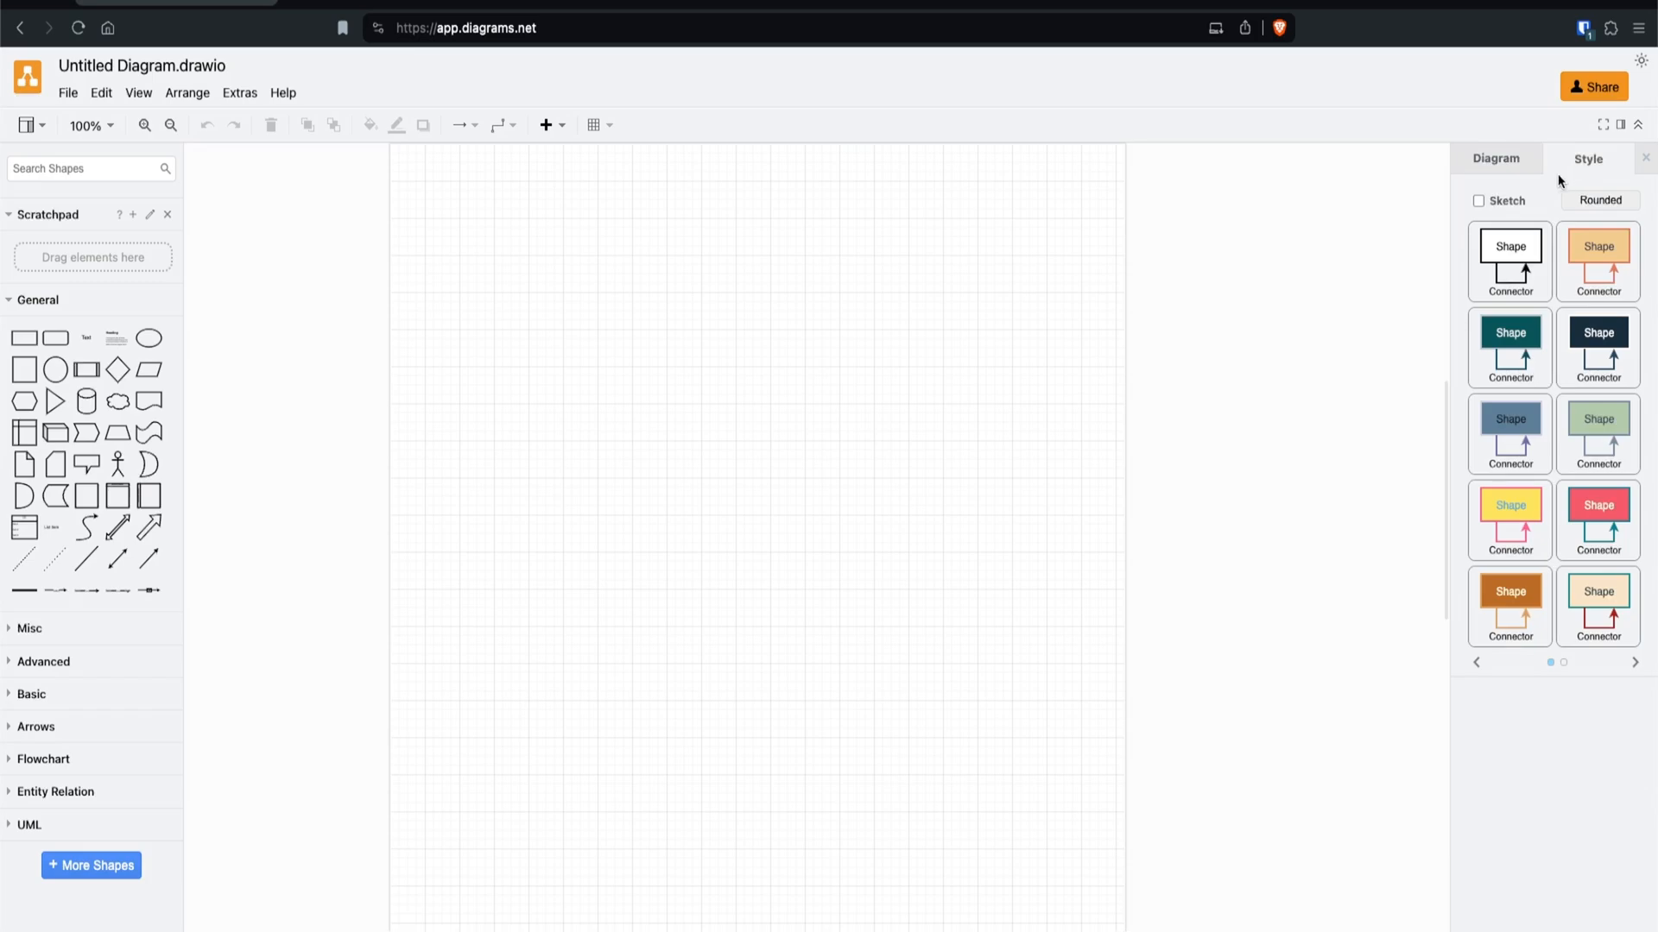
{"action": "left_click", "coordinate": [1532, 168]}
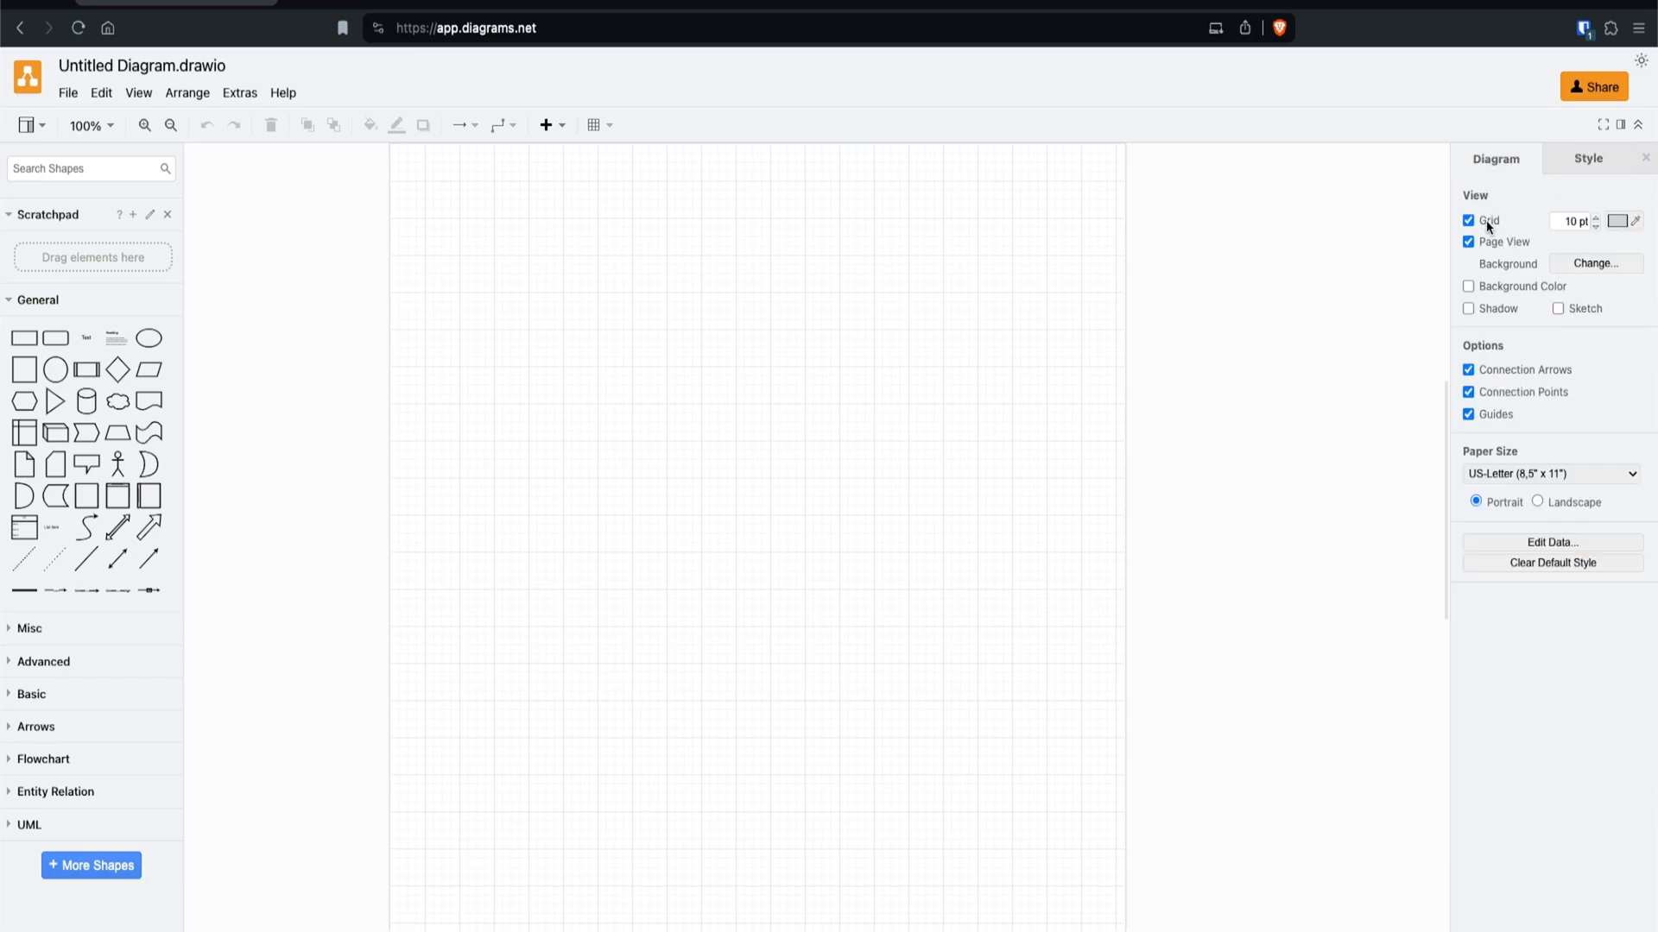
Step: Toggle the canvas grid off and back on
{"action": "left_click", "coordinate": [1485, 220]}
{"action": "left_click", "coordinate": [1485, 220]}
{"action": "left_click", "coordinate": [1485, 220]}
{"action": "left_click", "coordinate": [1485, 220]}
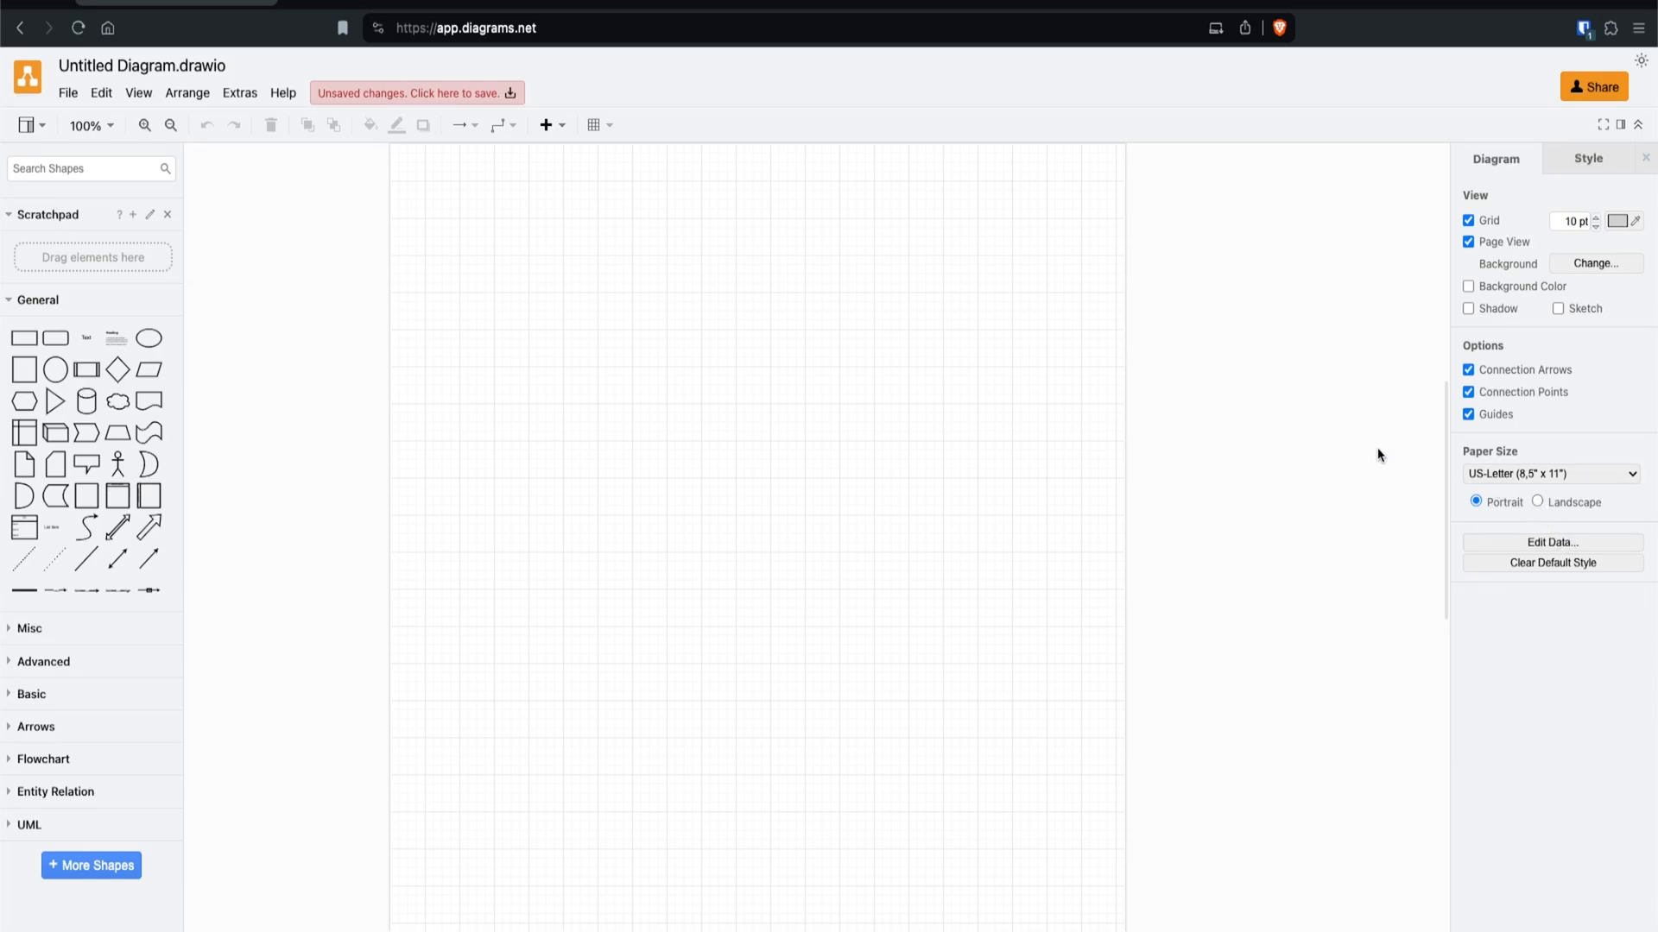
Step: Add a square shape labelled "SOAR EDR Playbook" and place it centred near the page's upper edge
{"action": "left_click_drag", "start_coordinate": [24, 370], "coordinate": [730, 349]}
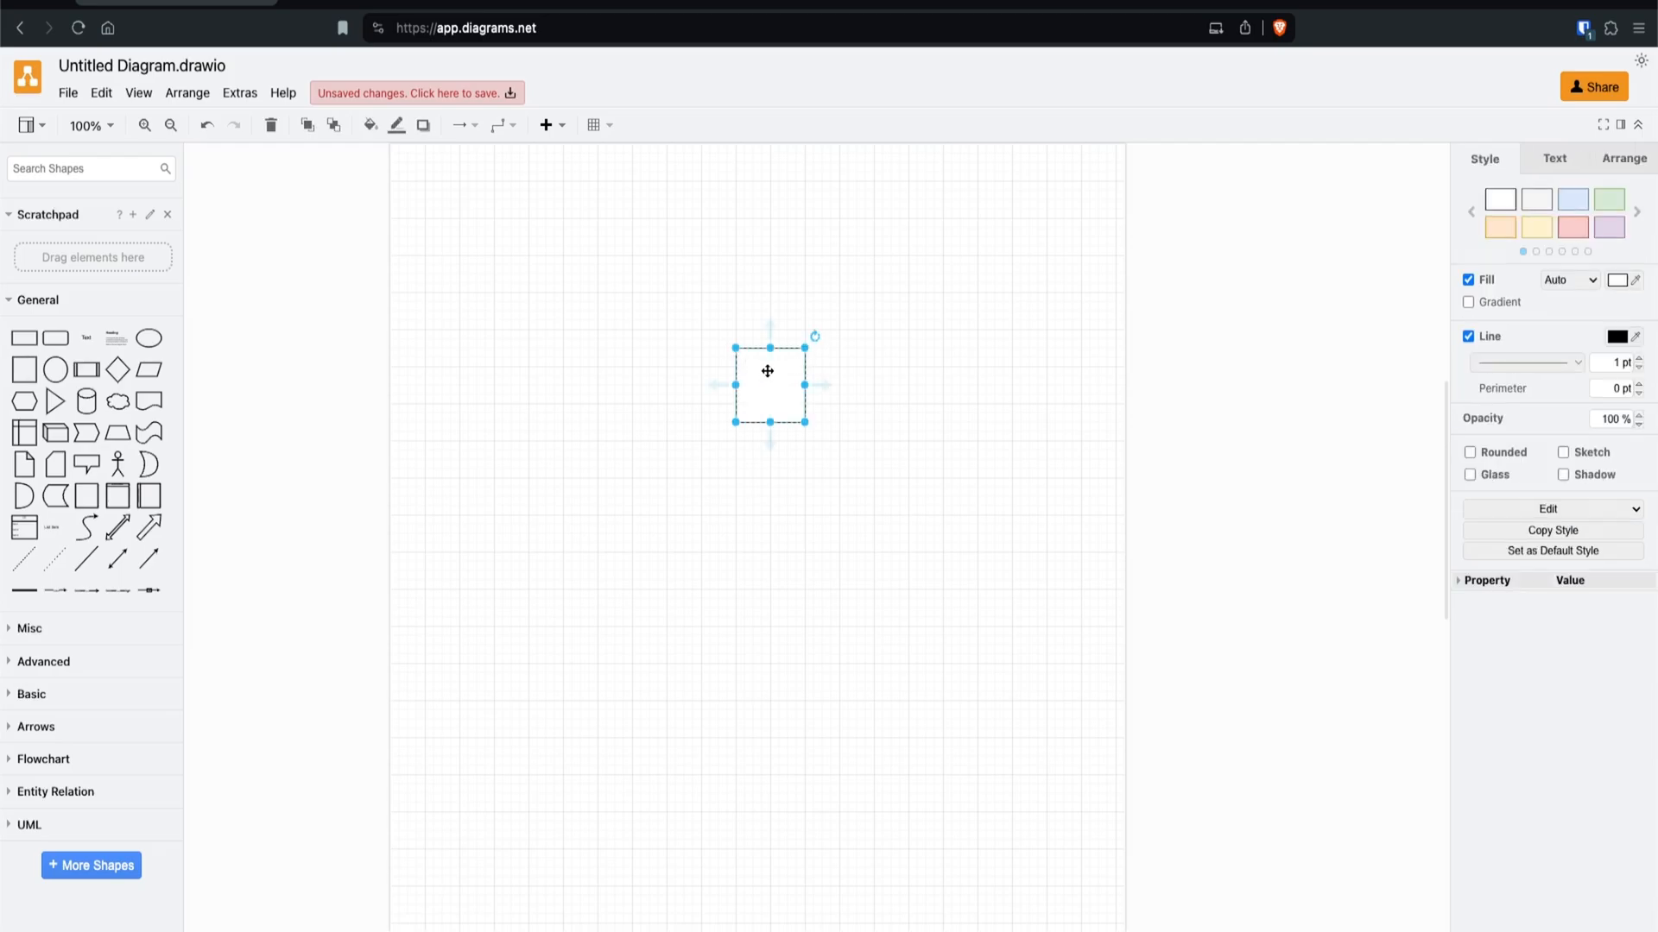
{"action": "double_click", "coordinate": [777, 385]}
{"action": "type", "text": "SOAR EDR Playbook"}
{"action": "left_click", "coordinate": [844, 373]}
{"action": "left_click_drag", "start_coordinate": [777, 375], "coordinate": [763, 271]}
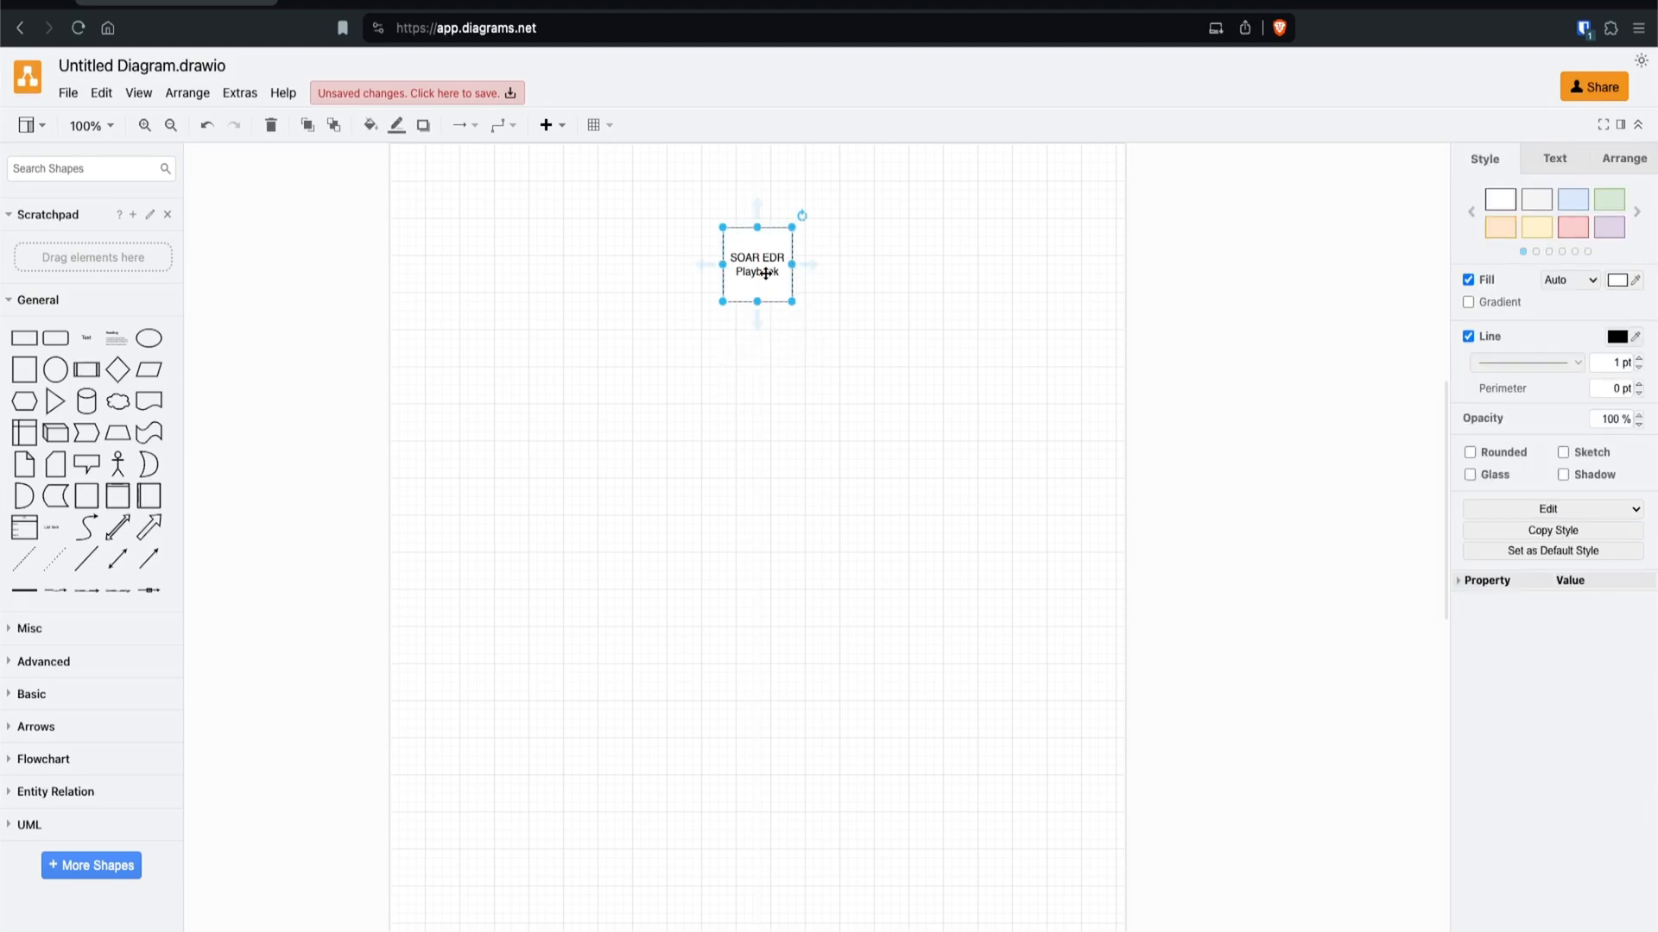
{"action": "left_click", "coordinate": [762, 393]}
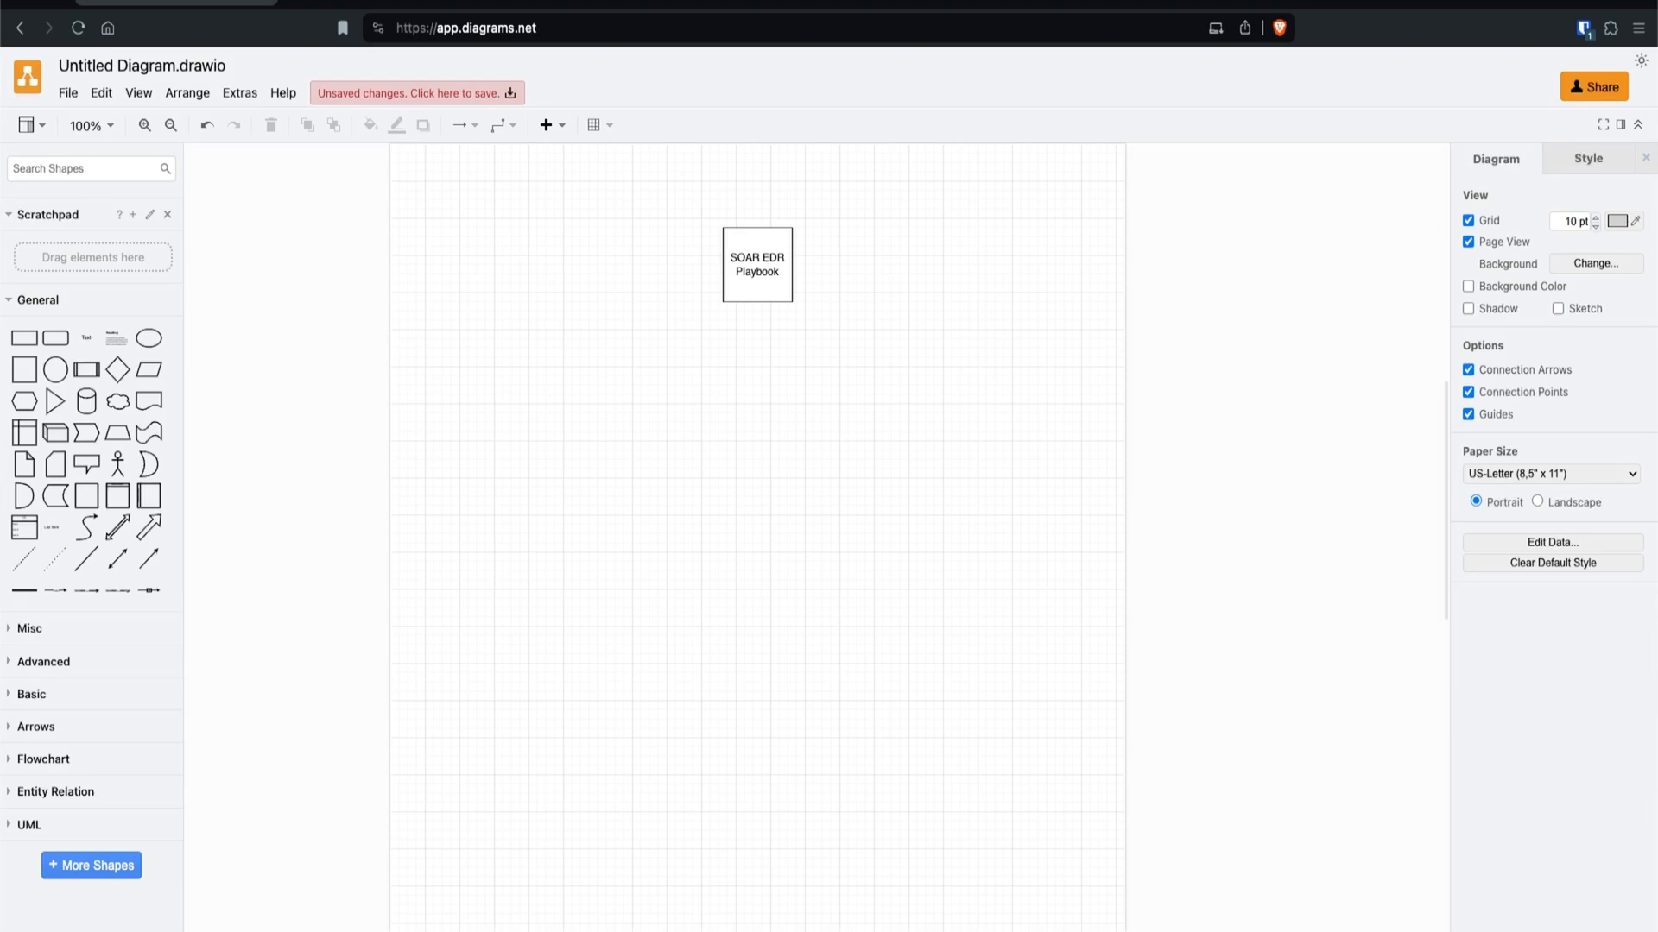
Step: Switch to the text editor and title the empty note "Story - Tines"
{"action": "key", "text": "super+Tab"}
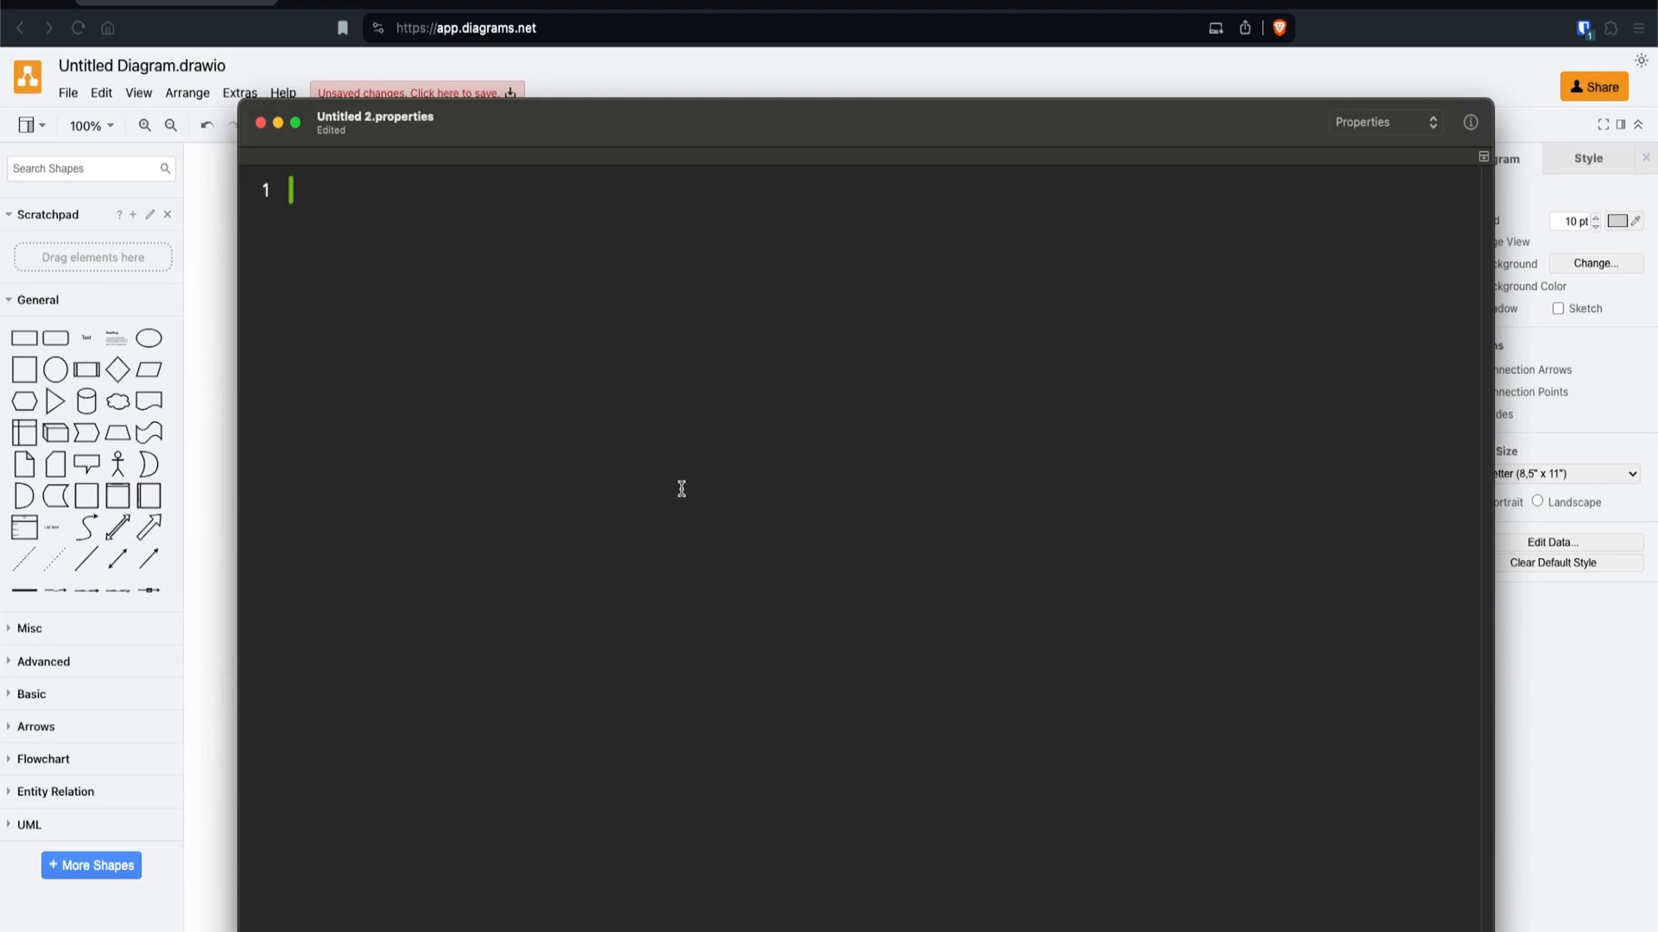
{"action": "type", "text": "Stories"}
{"action": "key", "text": "BackSpace"}
{"action": "key", "text": "BackSpace"}
{"action": "type", "text": "- Tines"}
Step: Add the workflow line "Create detection in LimaCharlie - Detect HackTool > Tines > Slack & Email" below the title
{"action": "key", "text": "Return"}
{"action": "type", "text": "Create detection in LimaCharlie - Detect H"}
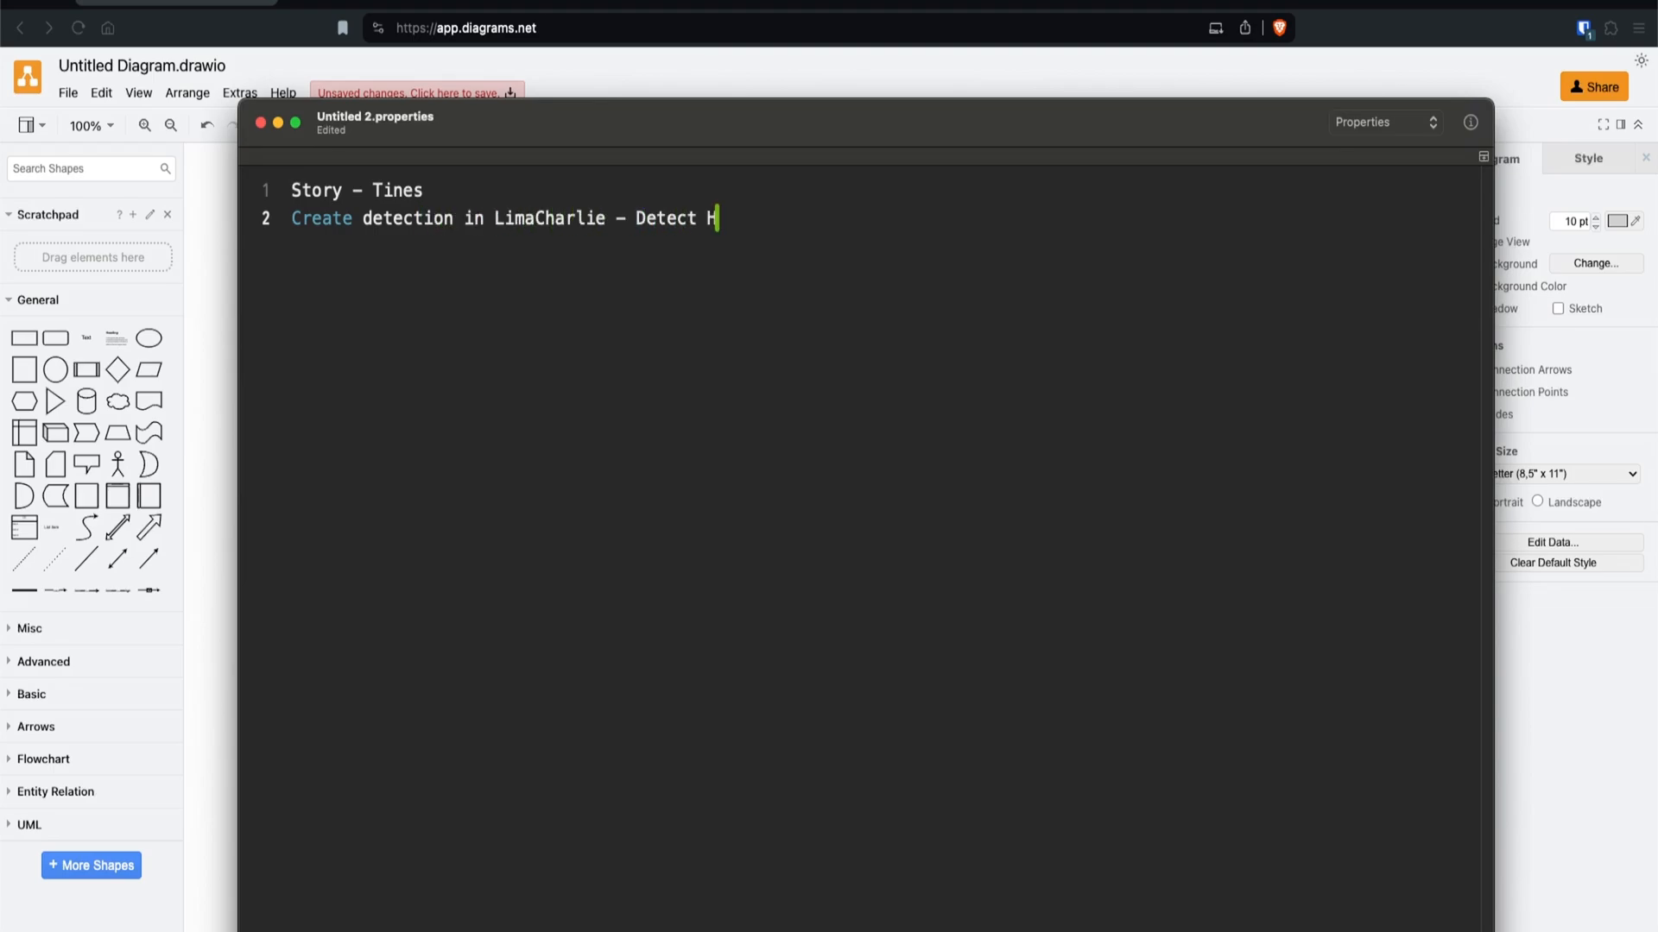
{"action": "type", "text": "ackTool > Tine"}
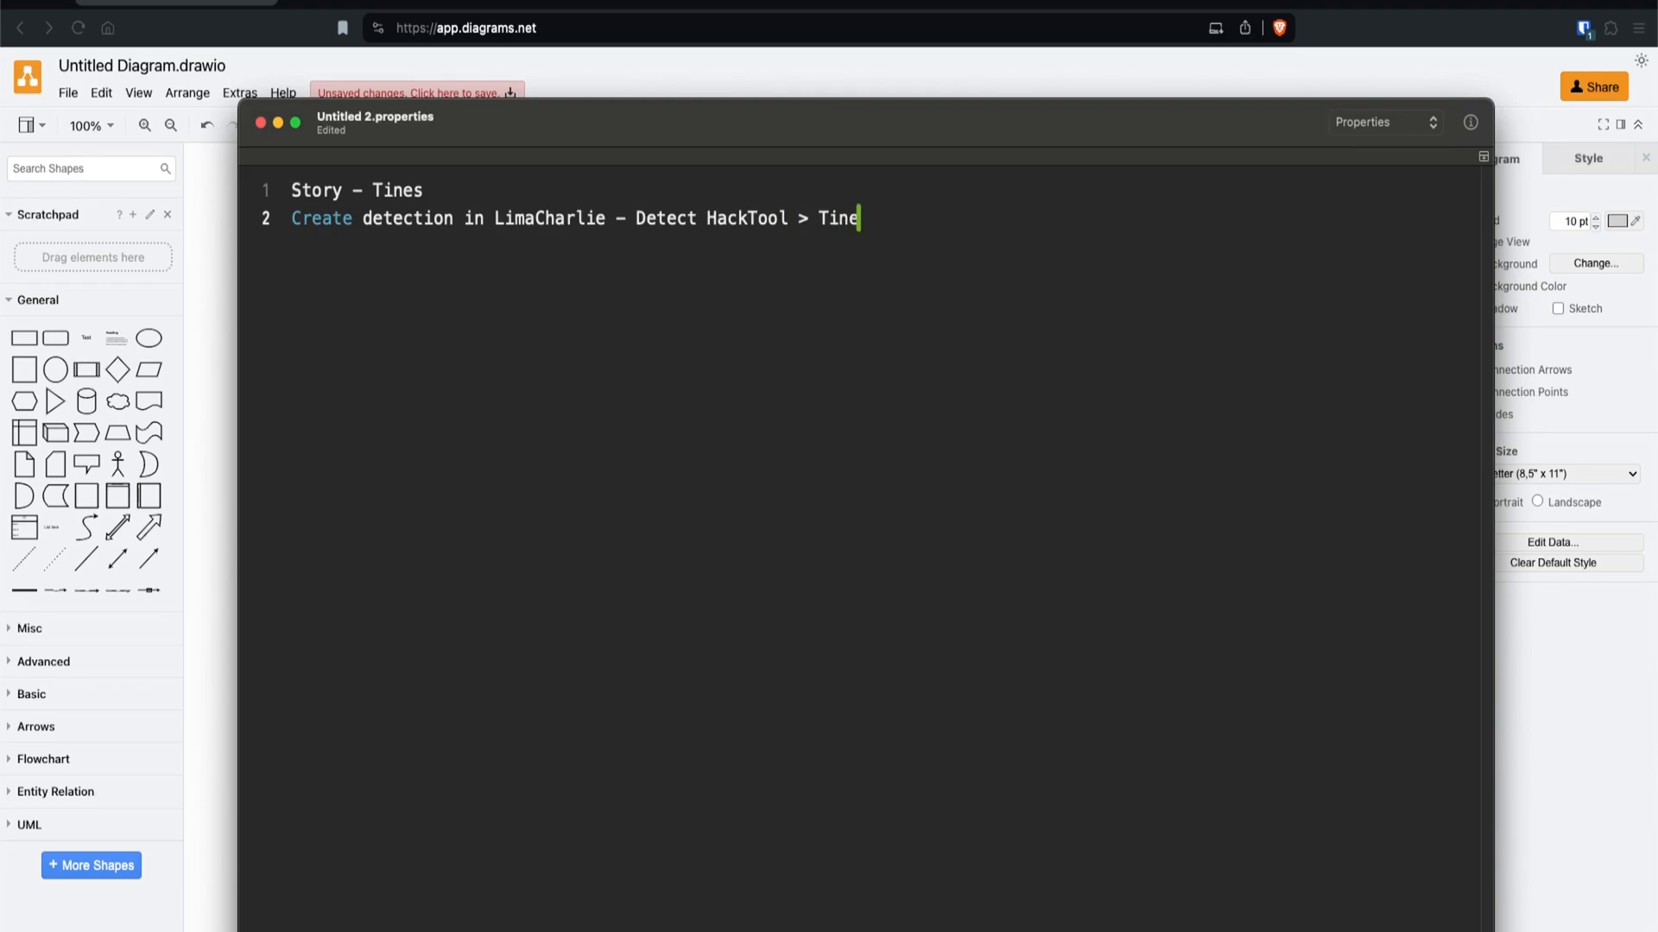
{"action": "type", "text": "s > Slack & Email"}
Step: After a blank line, add the heading "Slack & Email will contain" with the list items "- Time" and "- Computer Name"
{"action": "key", "text": "Return"}
{"action": "key", "text": "Return"}
{"action": "type", "text": "Slack & Email "}
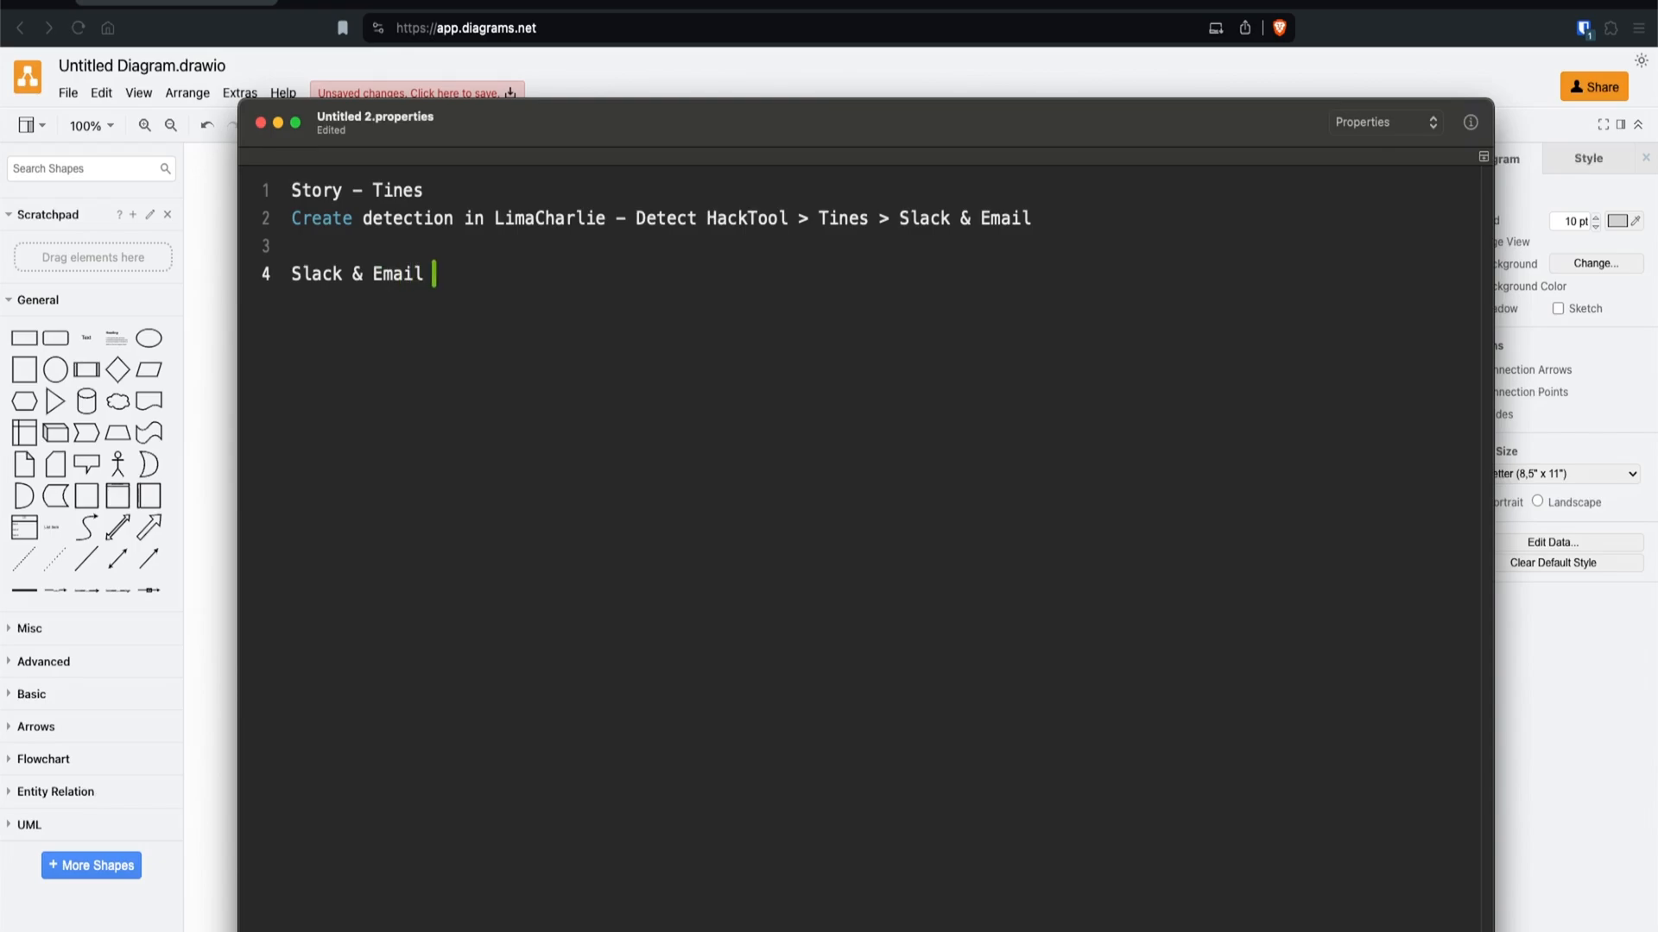
{"action": "type", "text": "will contain"}
{"action": "key", "text": "Return"}
{"action": "type", "text": "- Time"}
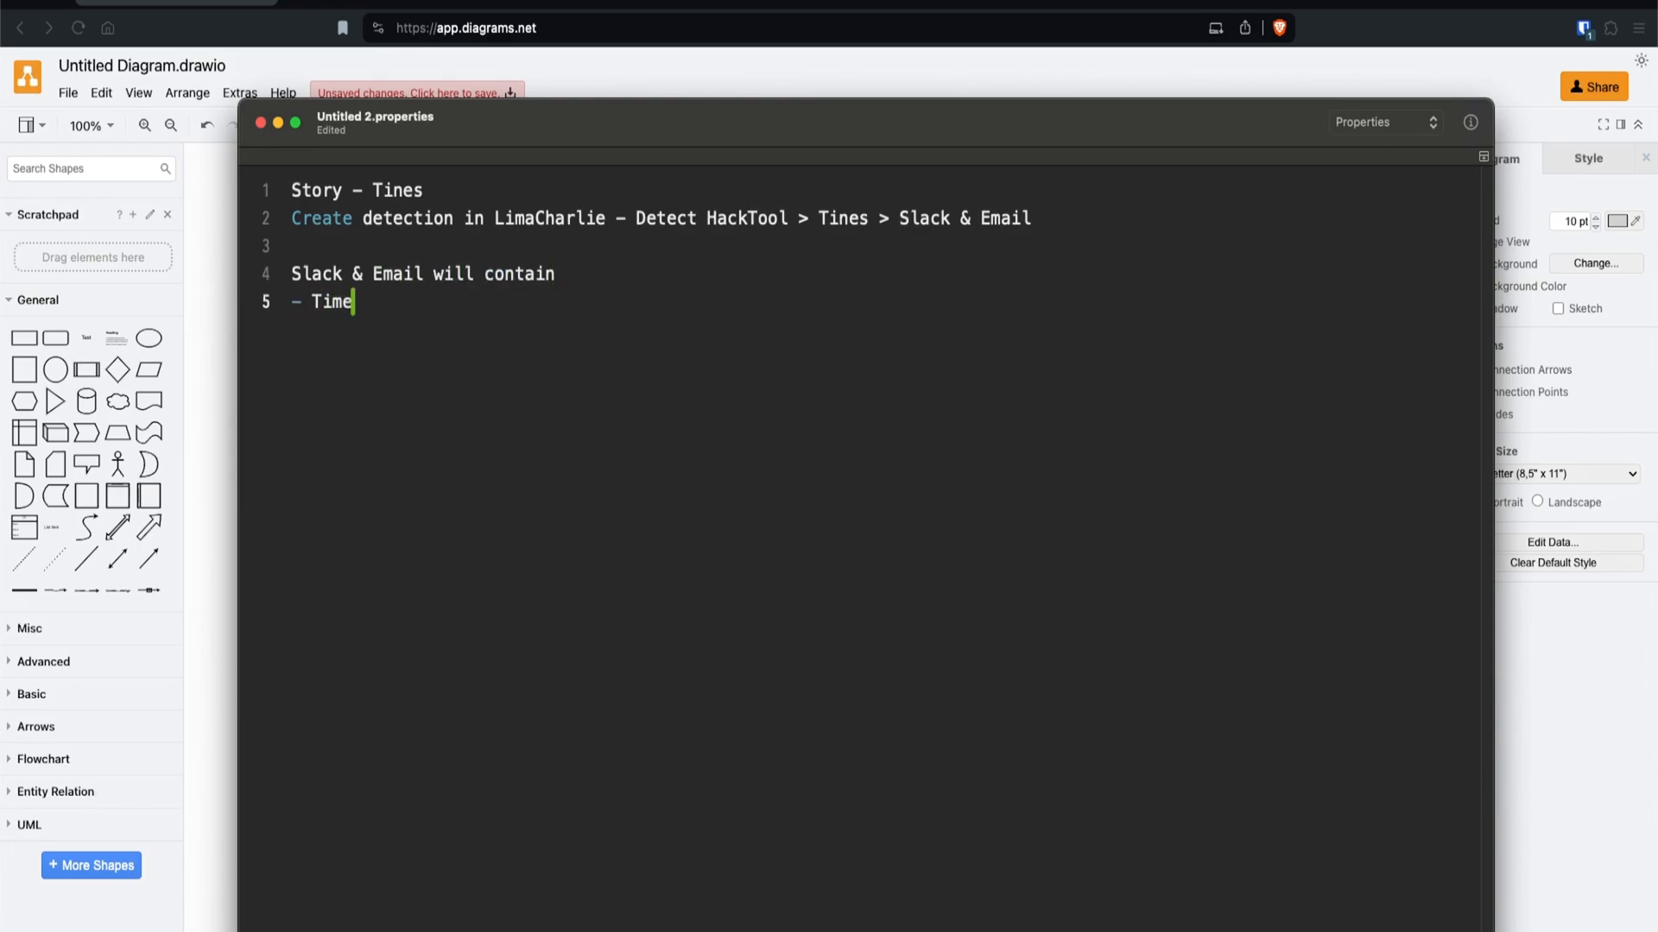
{"action": "key", "text": "Return"}
{"action": "type", "text": "- Computer Name"}
Step: Extend the list with the items "- Source IP", "- Process", "- Command Line" and "- File Path"
{"action": "key", "text": "Return"}
{"action": "type", "text": "- "}
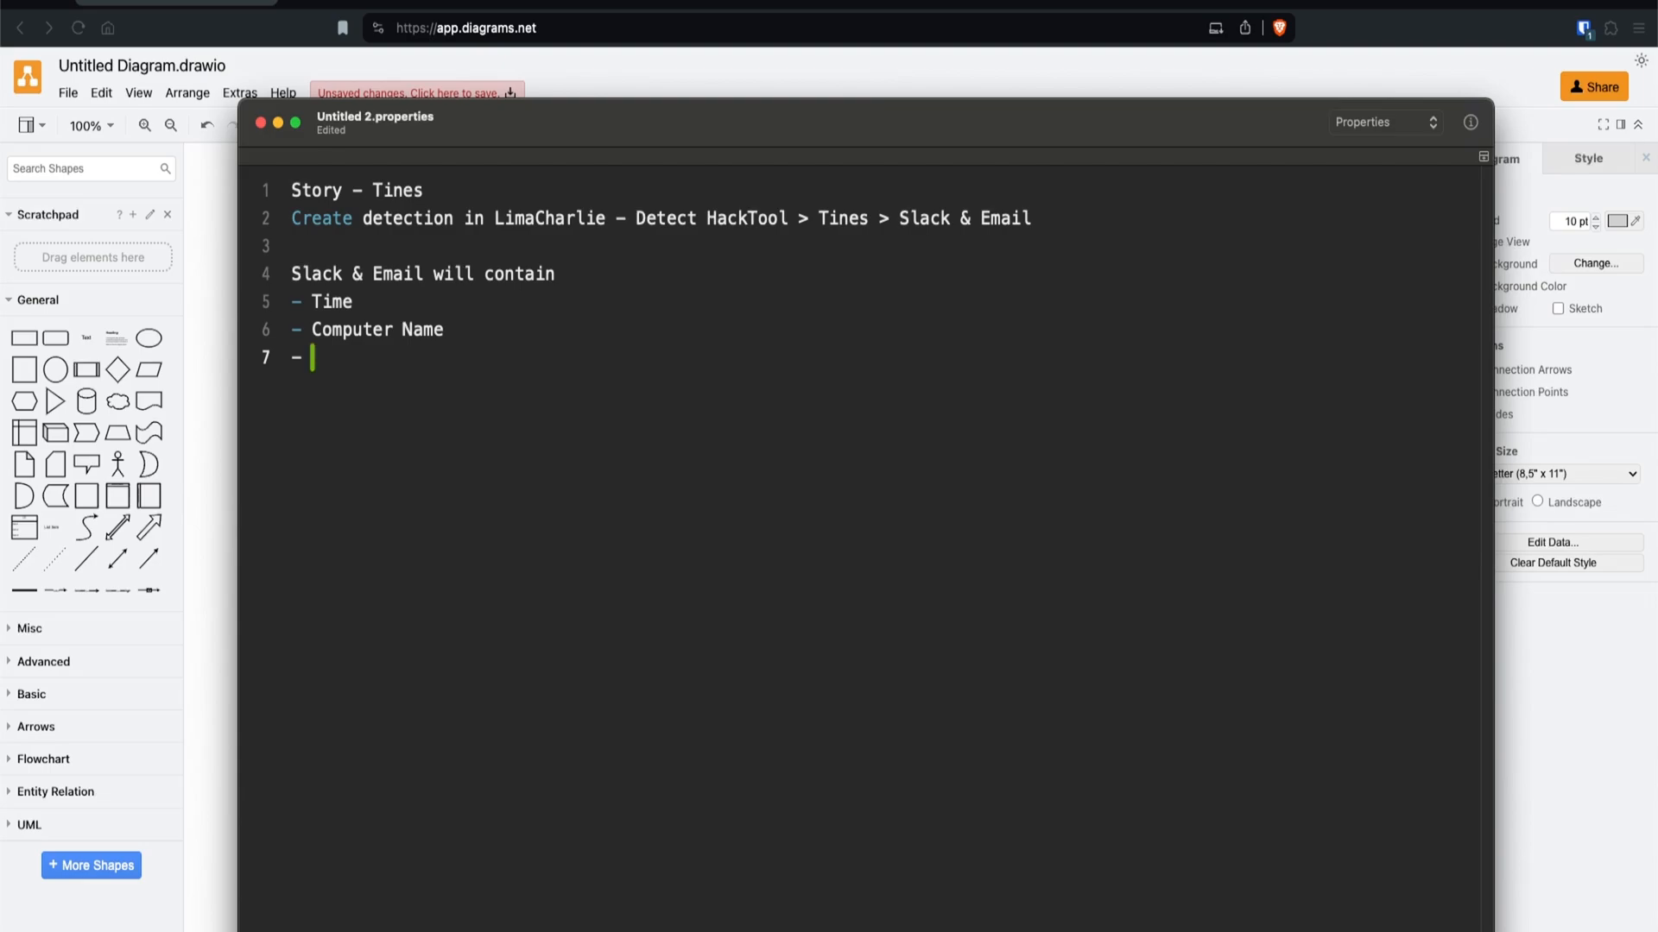
{"action": "type", "text": "Source IP"}
{"action": "key", "text": "Return"}
{"action": "type", "text": "- Process"}
{"action": "key", "text": "Return"}
{"action": "type", "text": "- Command Line"}
{"action": "key", "text": "Return"}
{"action": "type", "text": "-"}
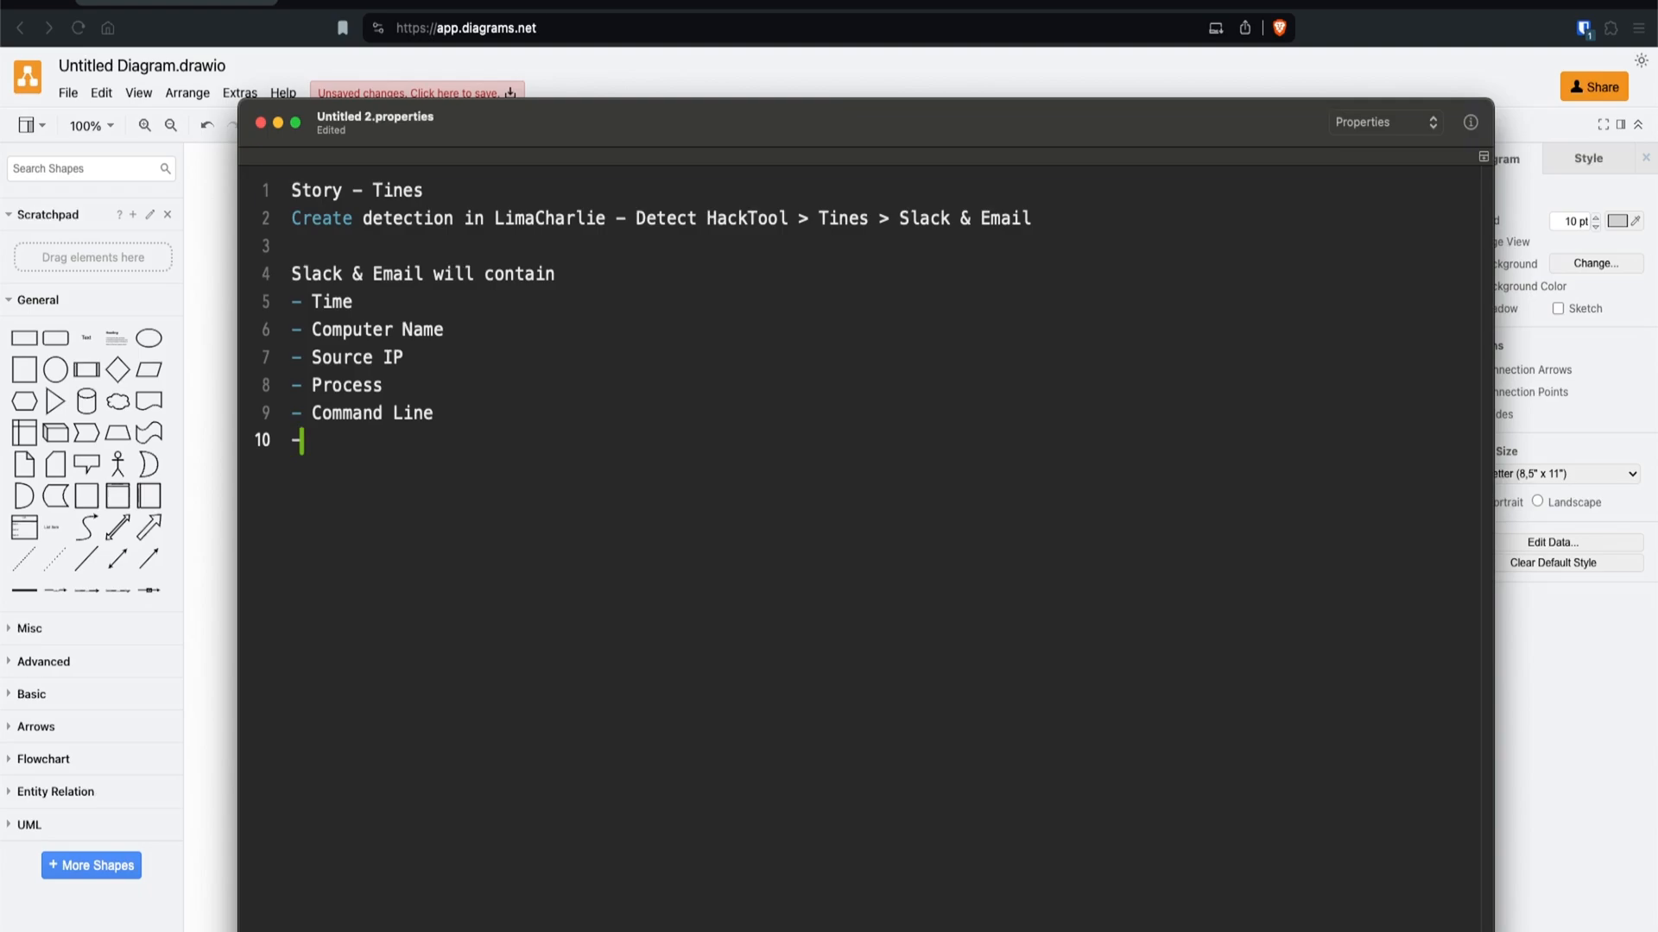
{"action": "type", "text": " File Path"}
Step: Complete the list with the items "- Sensor ID" and "- Link to the detection (if applicable)"
{"action": "key", "text": "Return"}
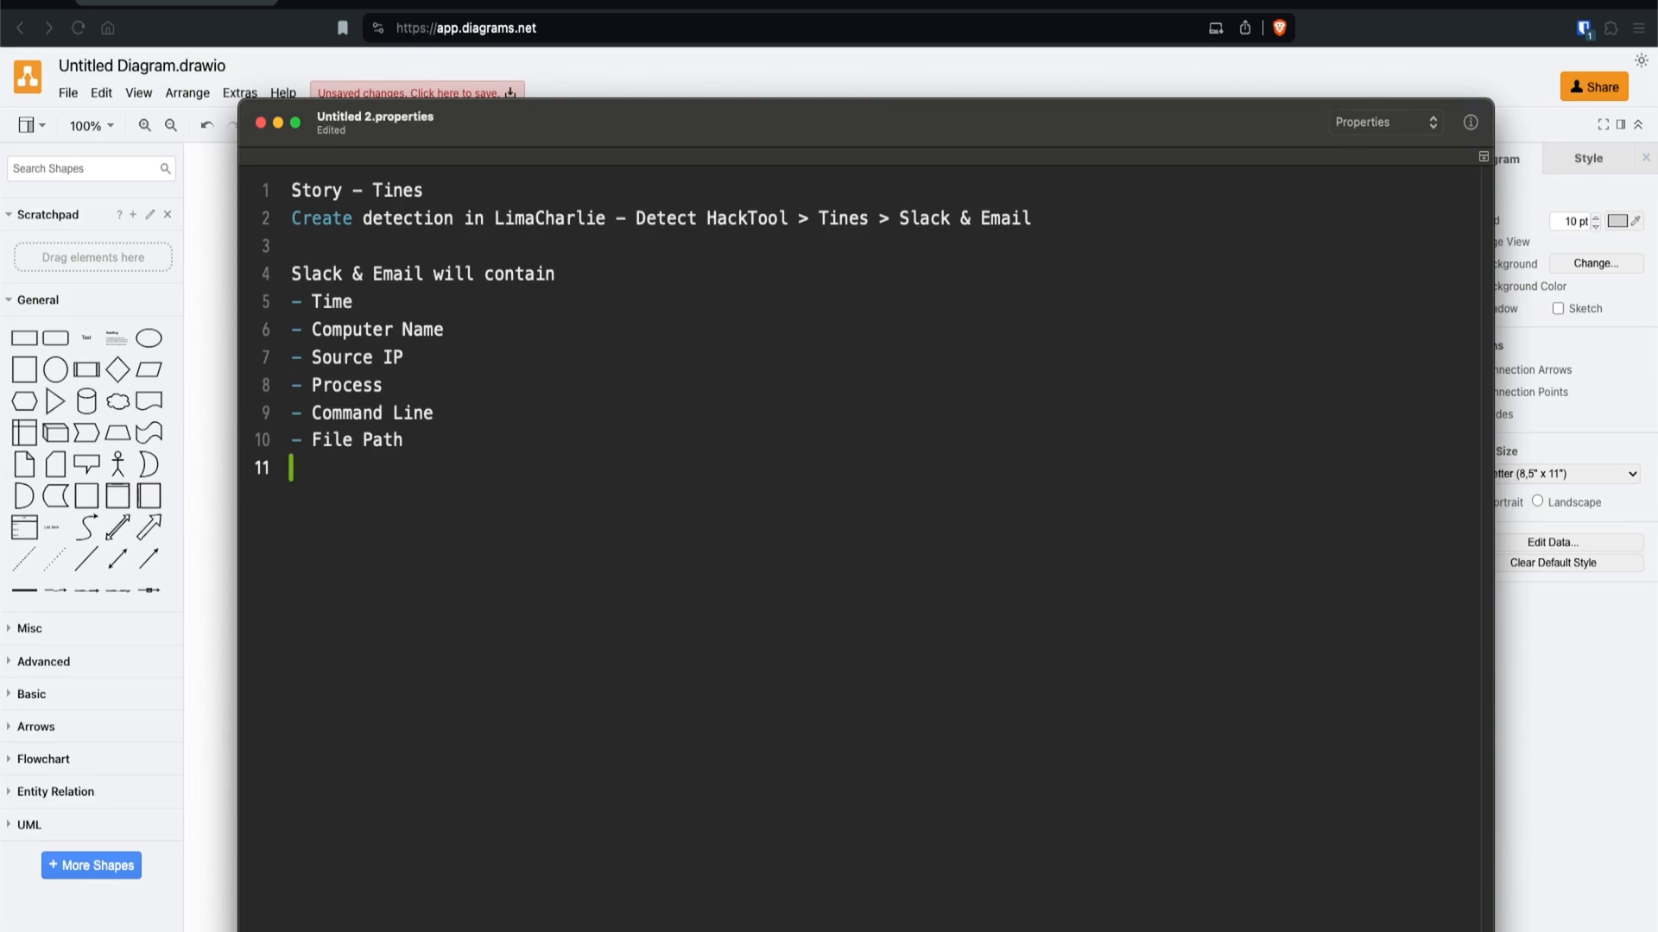
{"action": "type", "text": "- Sensor ID"}
{"action": "key", "text": "Return"}
{"action": "type", "text": "-"}
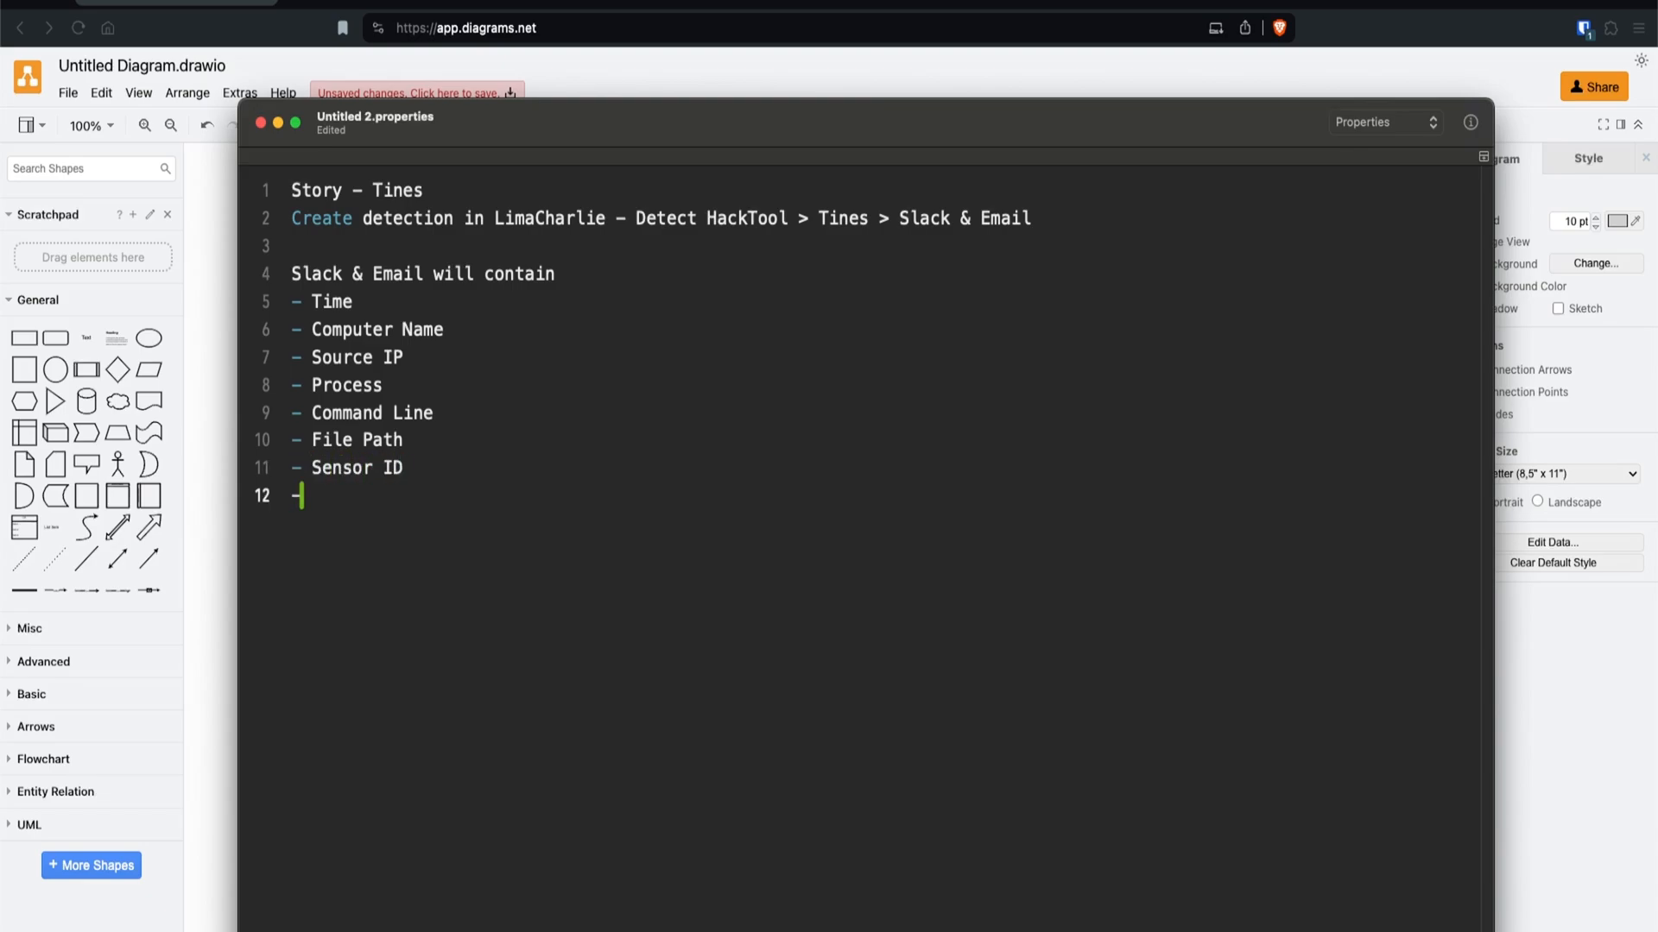
{"action": "type", "text": " Link to the detecti"}
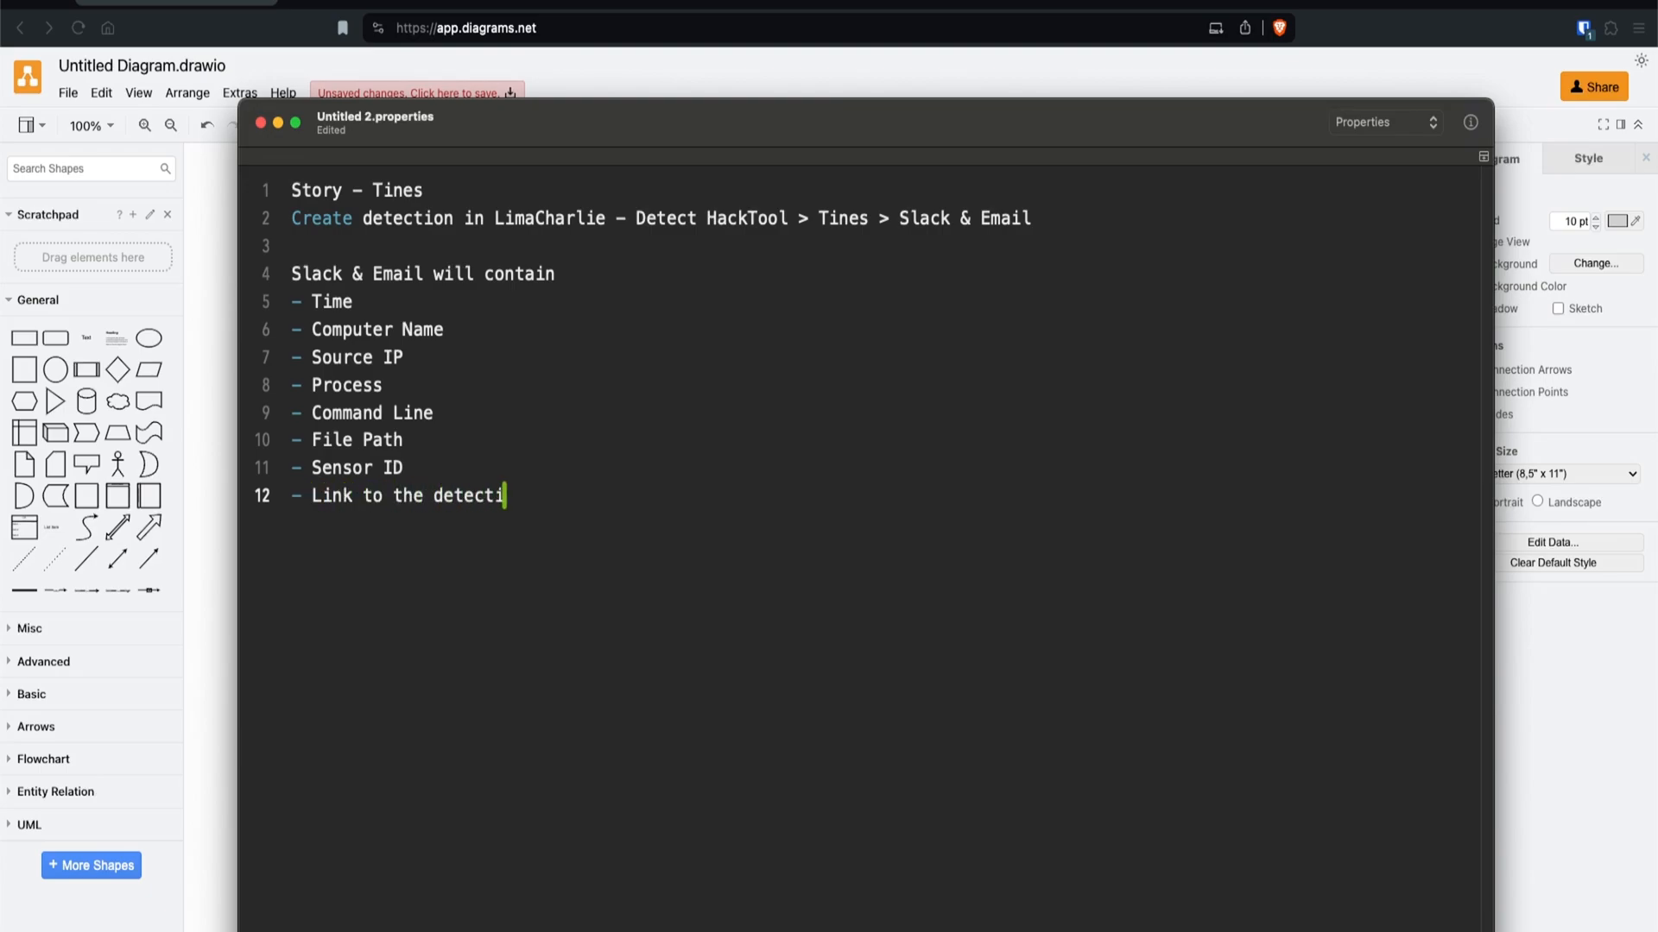
{"action": "type", "text": "on (if applicable)"}
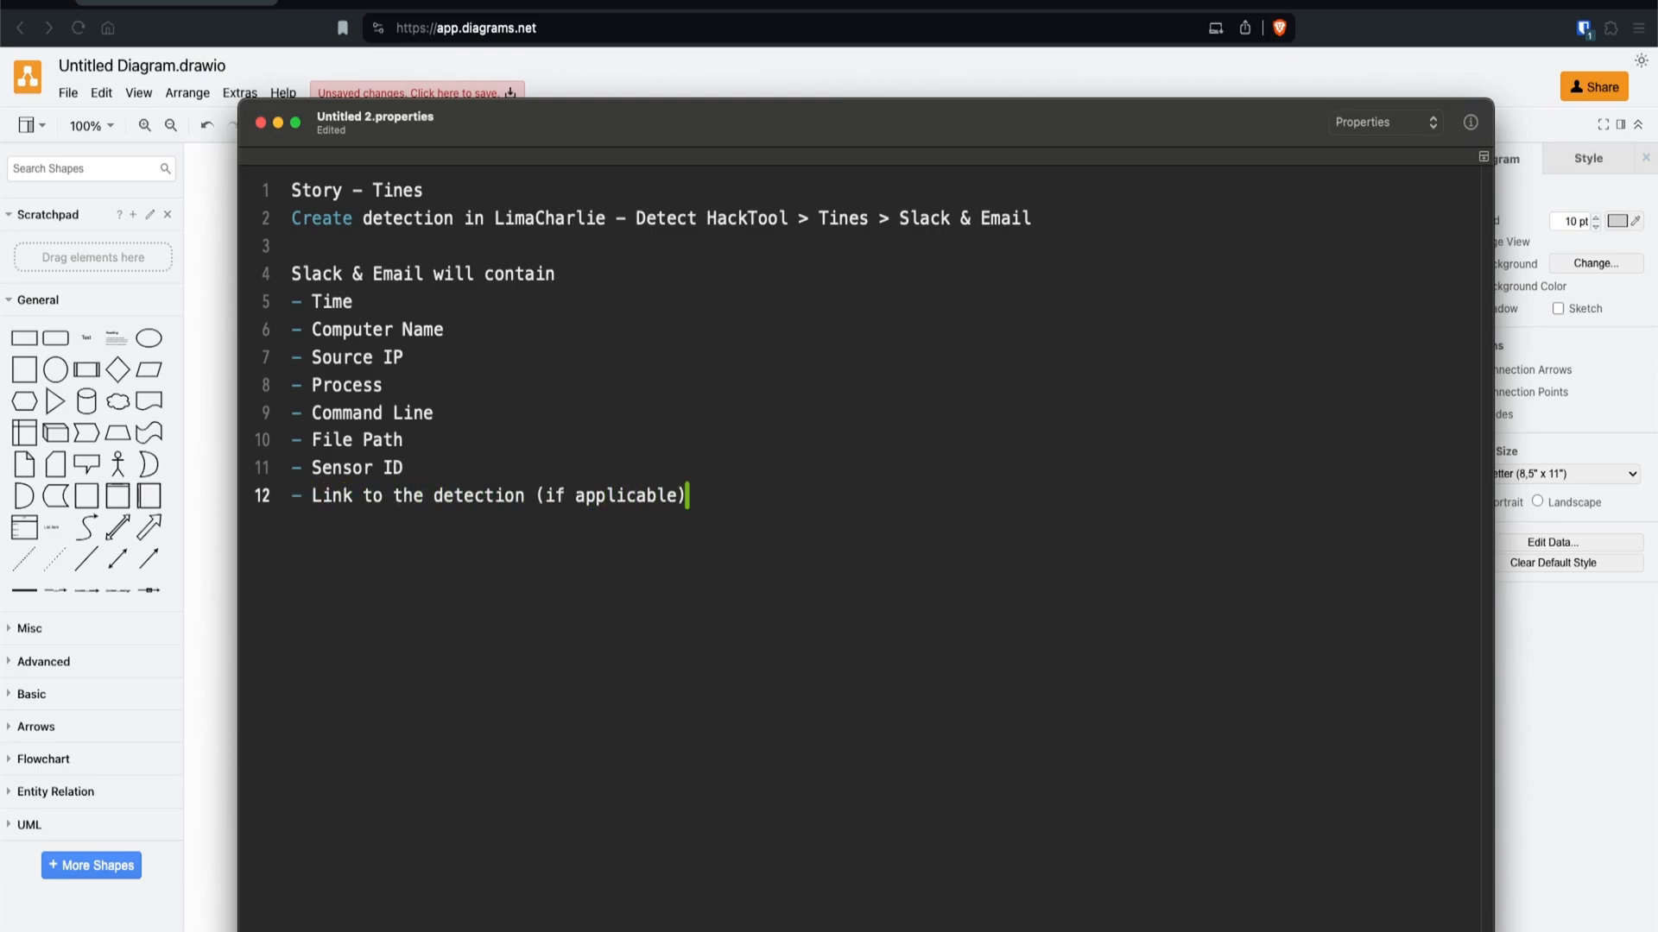
Step: Start a new section, separated by a blank line, reading "Tines > Prompt User to isolate the machine (Yes/NO)"
{"action": "key", "text": "Return"}
{"action": "key", "text": "Return"}
{"action": "type", "text": "Tines > Prompt U"}
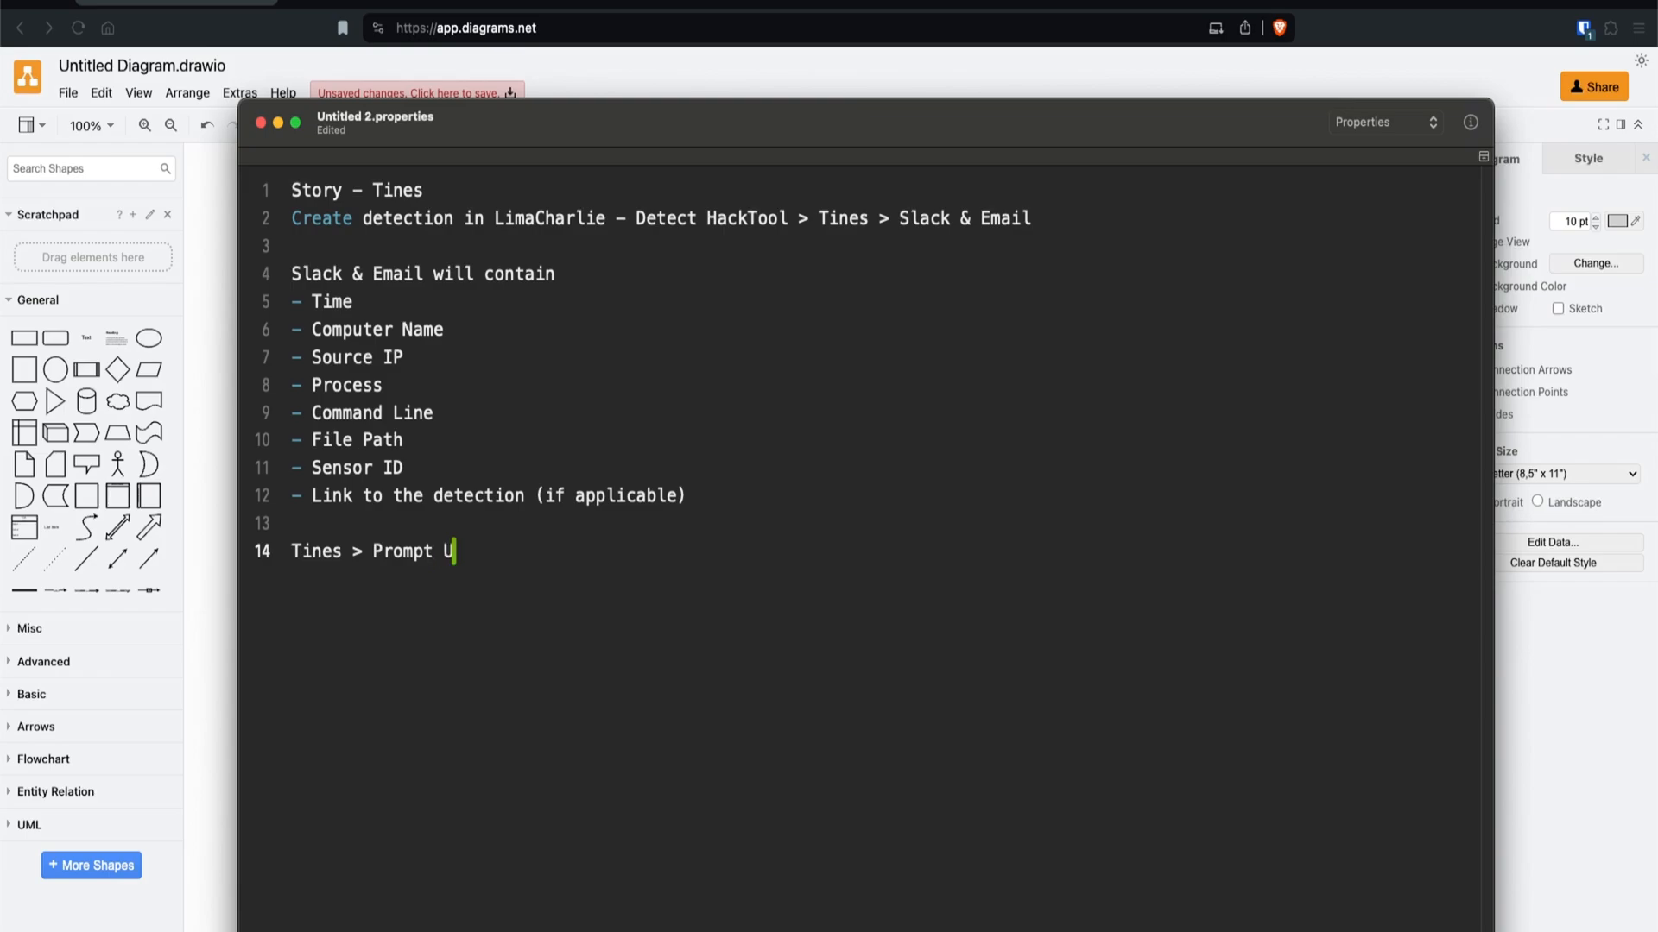
{"action": "type", "text": "ser to isolote "}
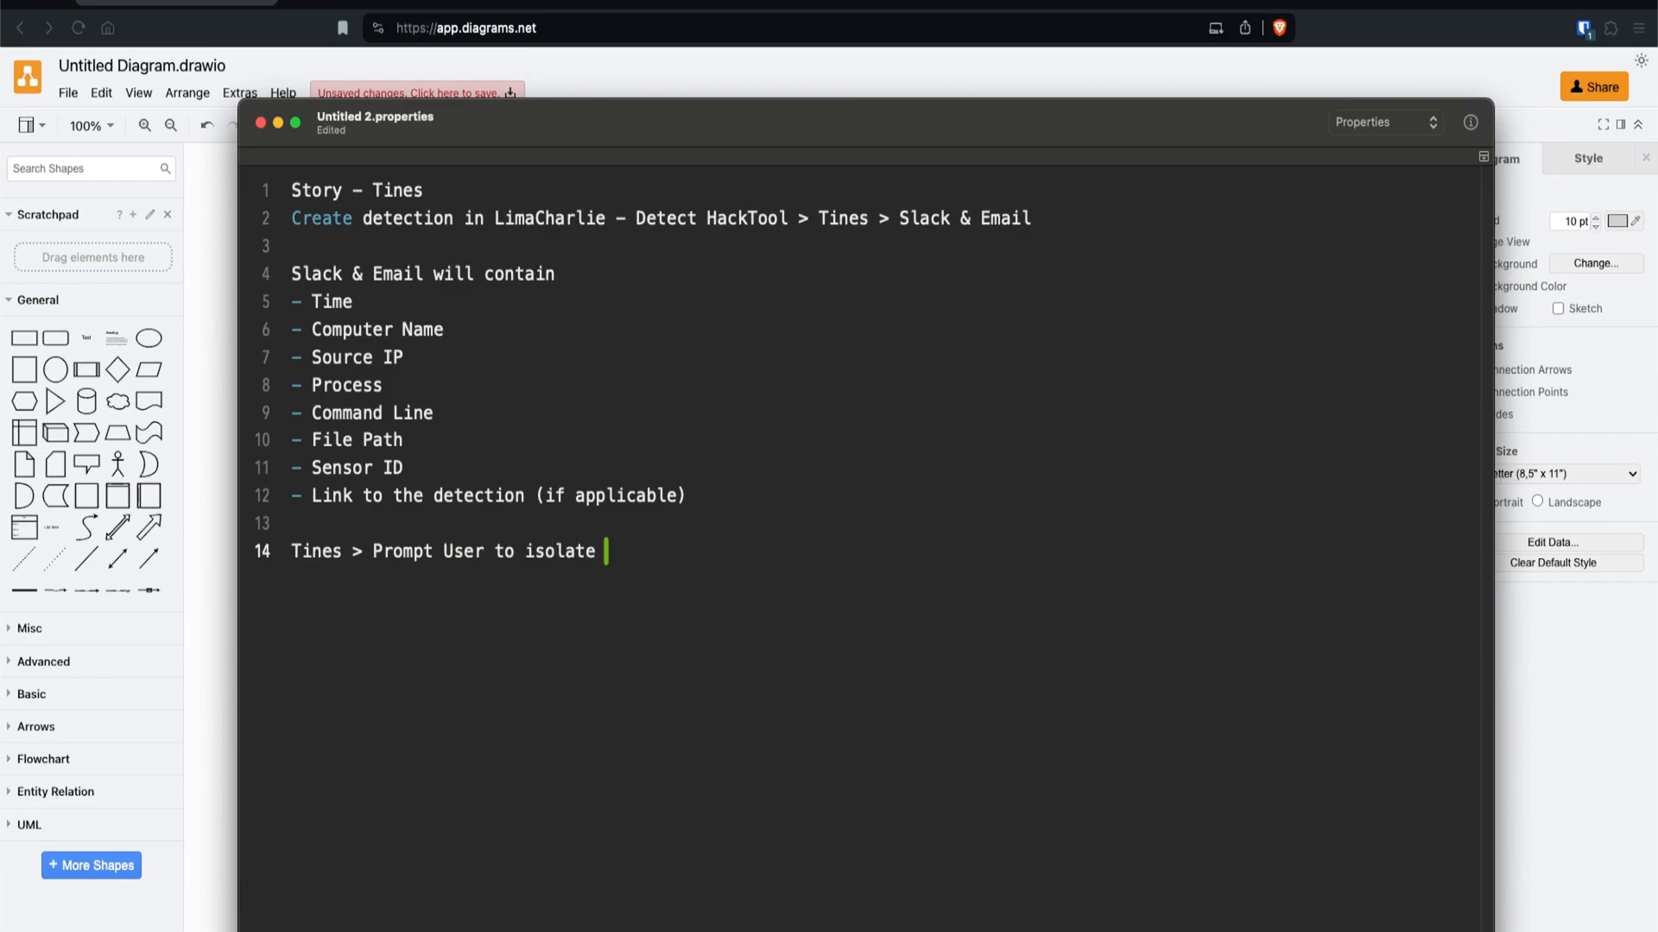
{"action": "type", "text": "the machine (Y"}
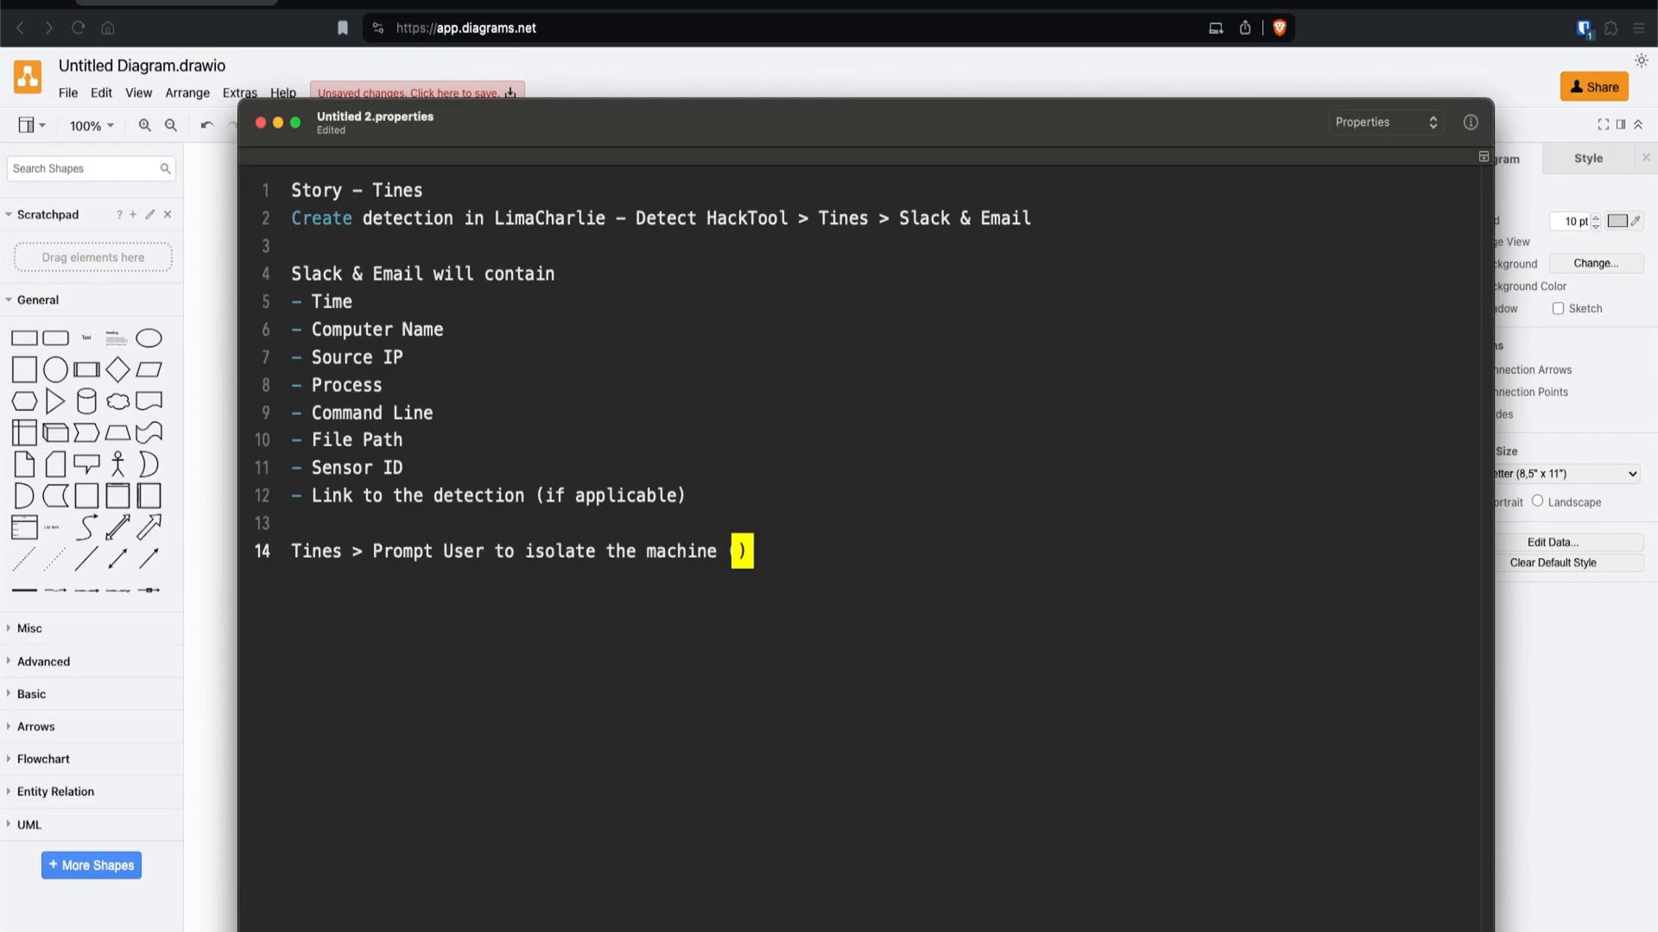
{"action": "type", "text": "es/NO)"}
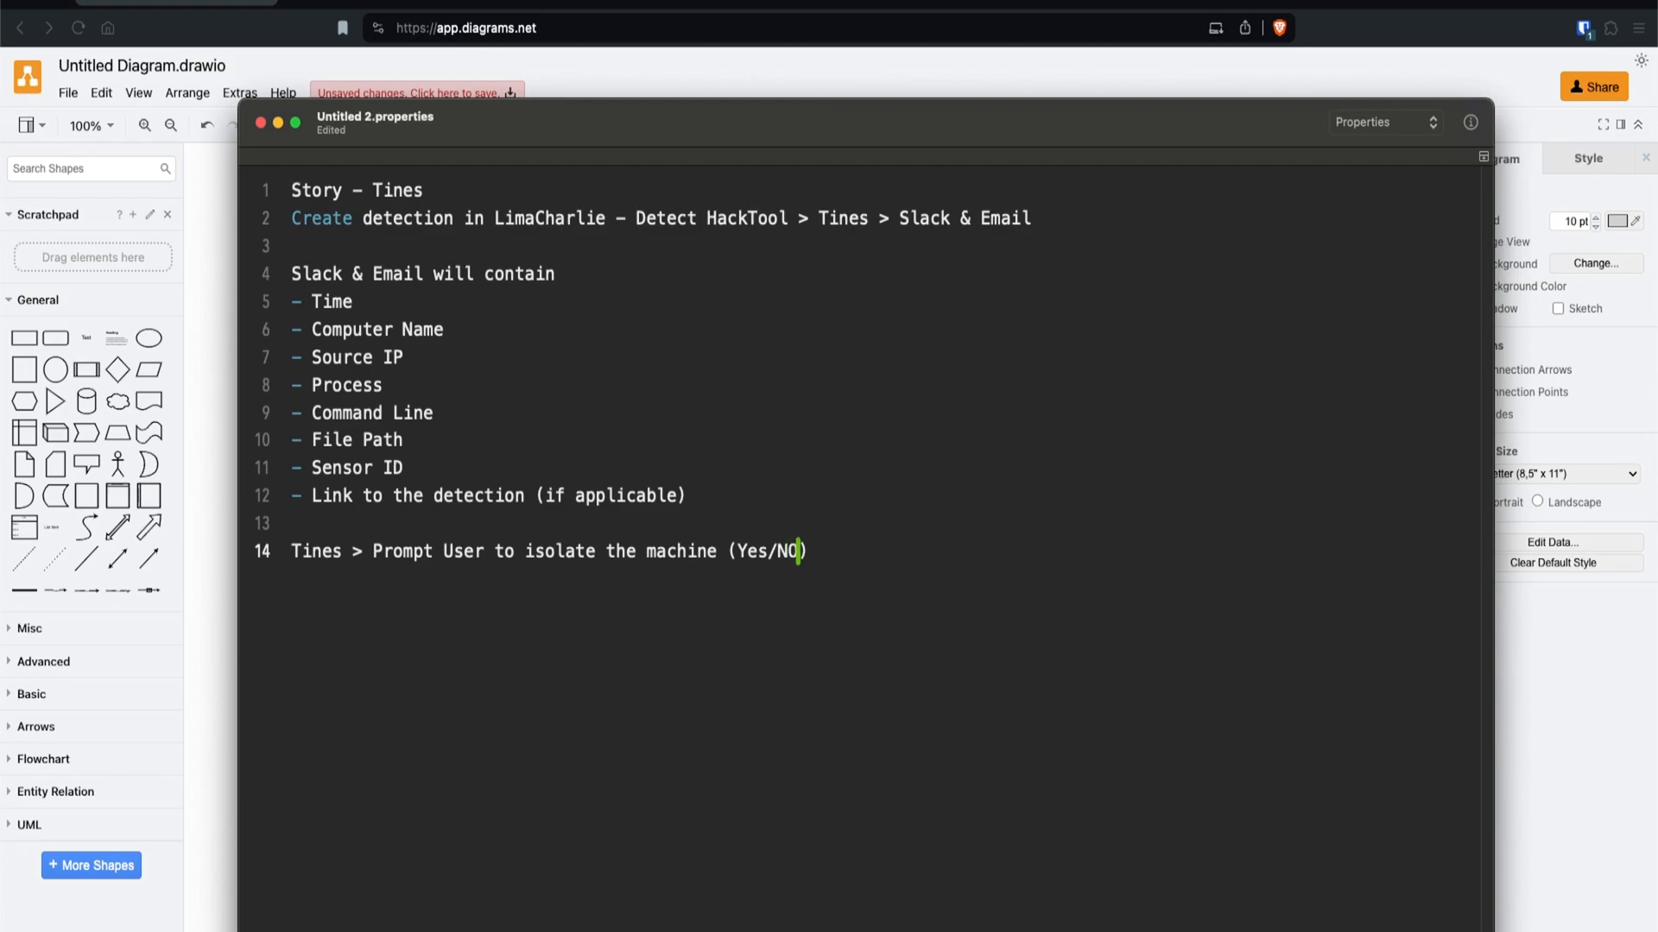
Step: Below the prompt line, add "- if yes: LimaCharlie should automatically isolate the machine and a message should be sent to Slack"
{"action": "key", "text": "Return"}
{"action": "type", "text": "- if yes: LimaChar"}
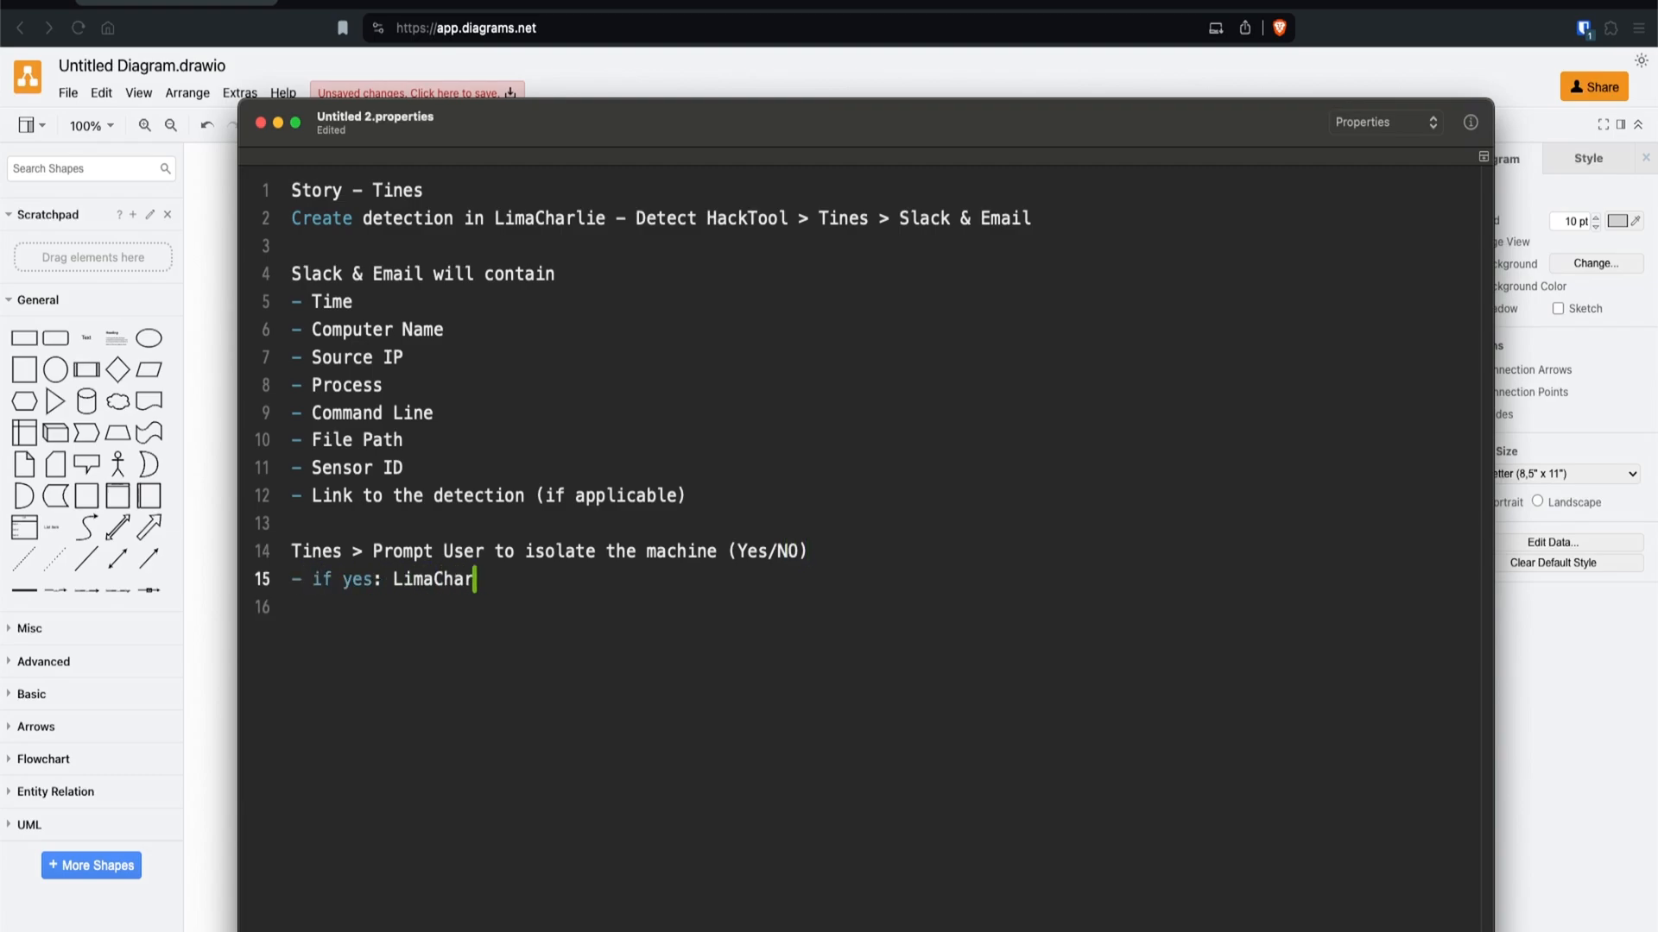
{"action": "type", "text": "lie should automati"}
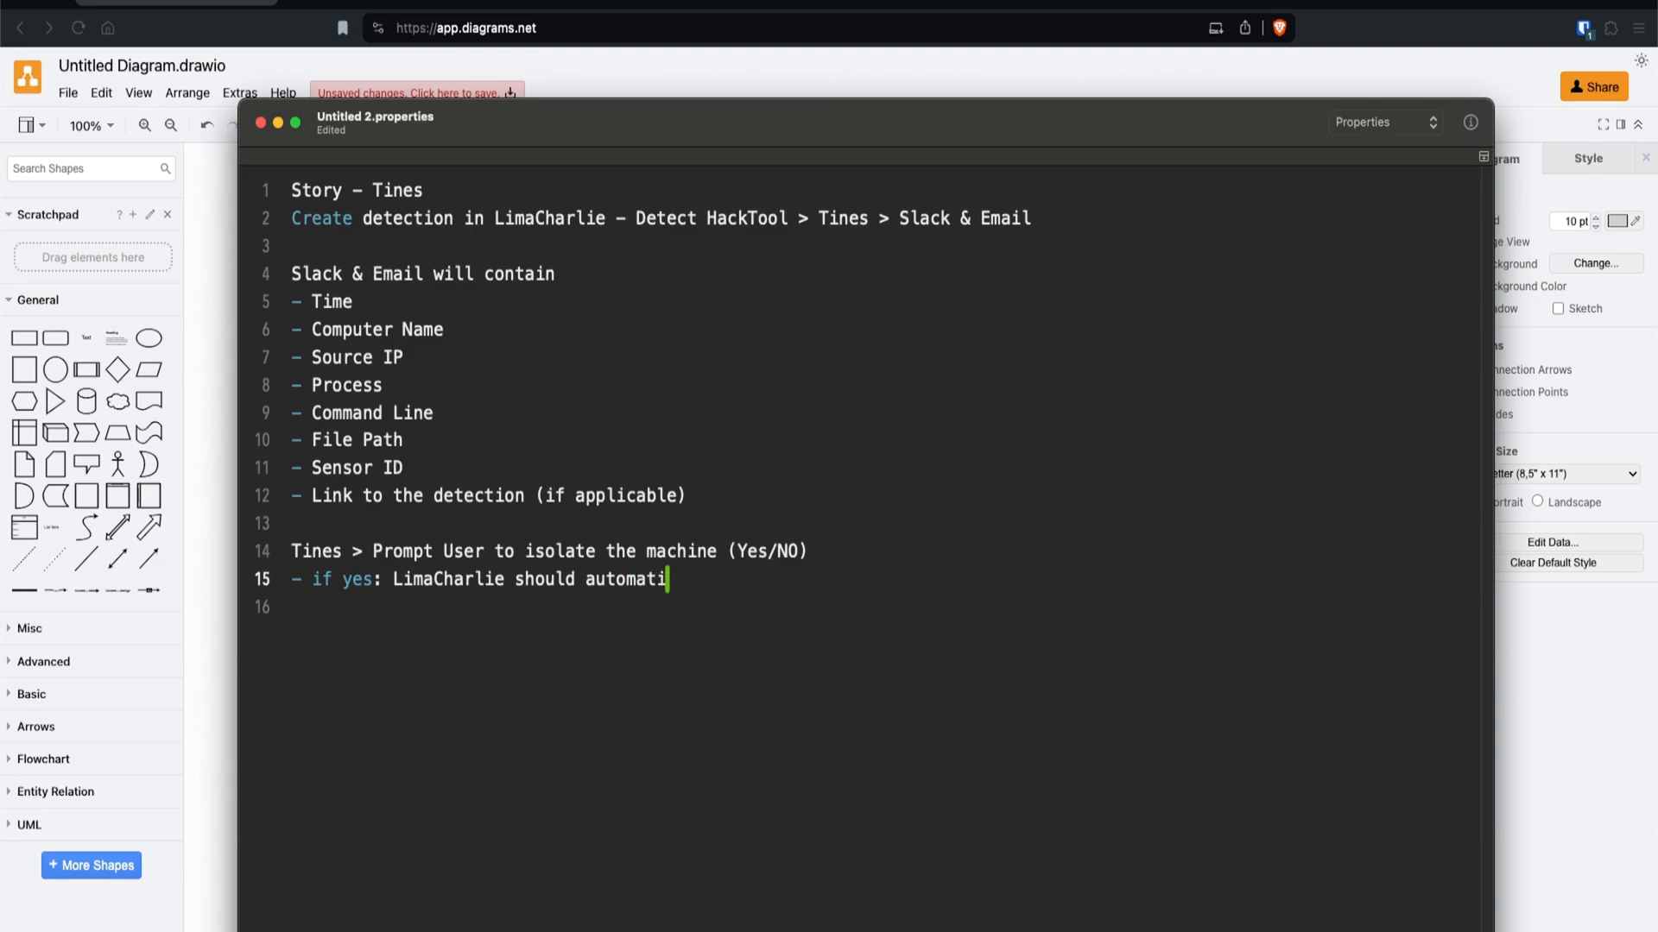
{"action": "type", "text": "cally isolate the ma"}
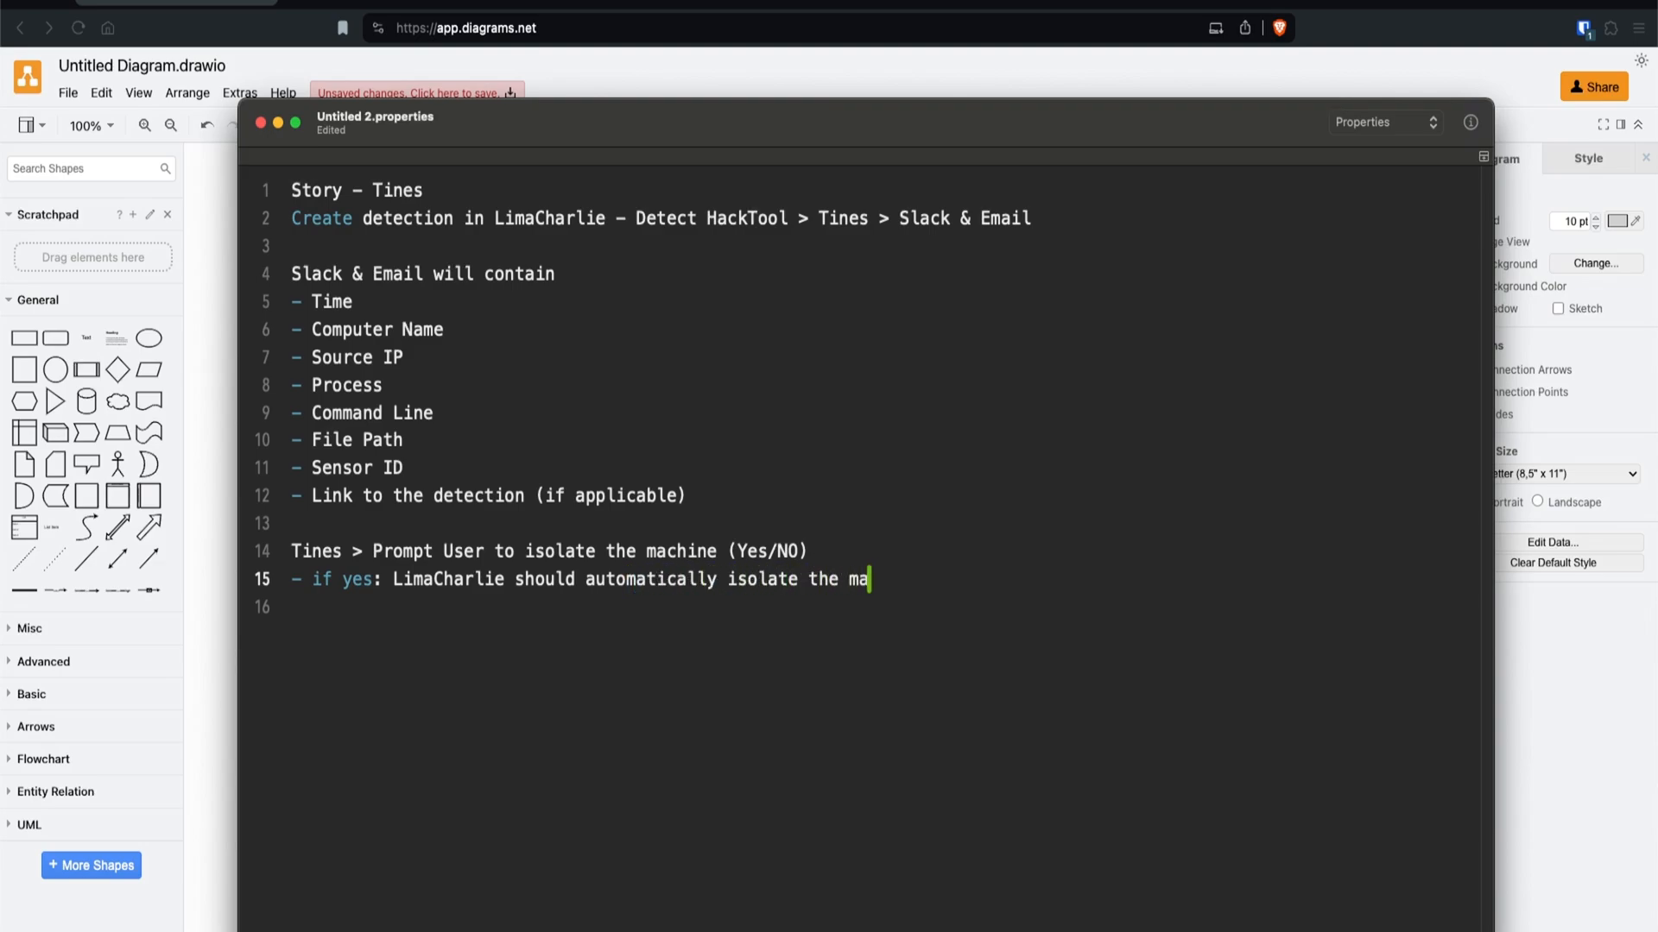
{"action": "type", "text": "chine and a mes"}
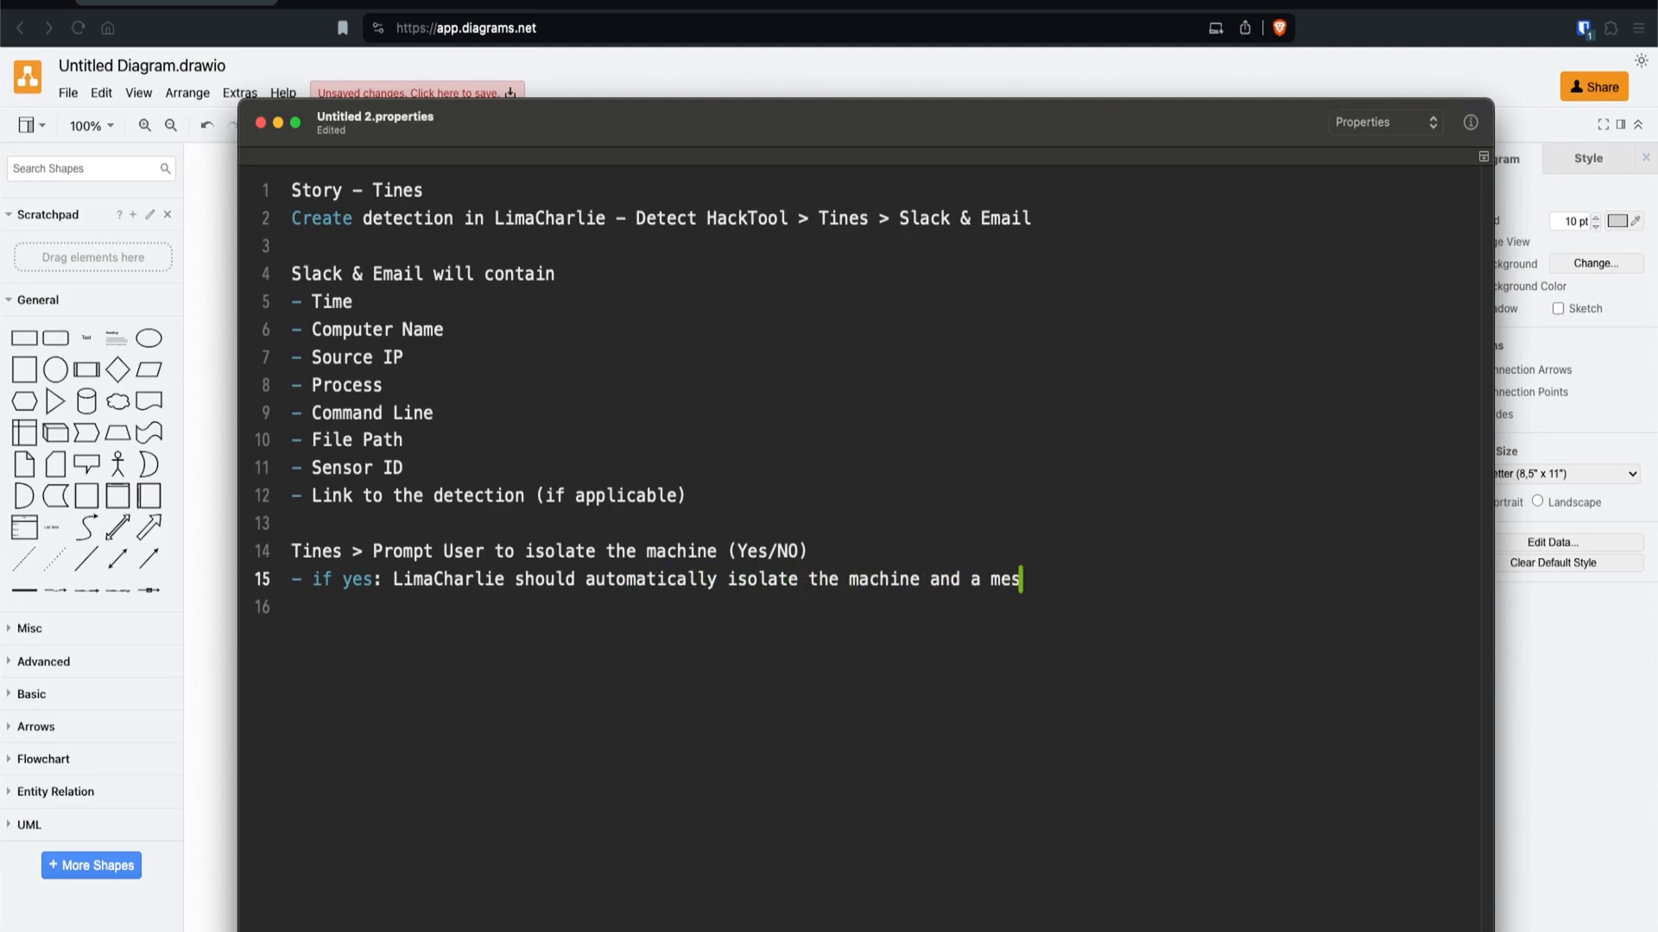
{"action": "type", "text": "sage should be sent to Slack"}
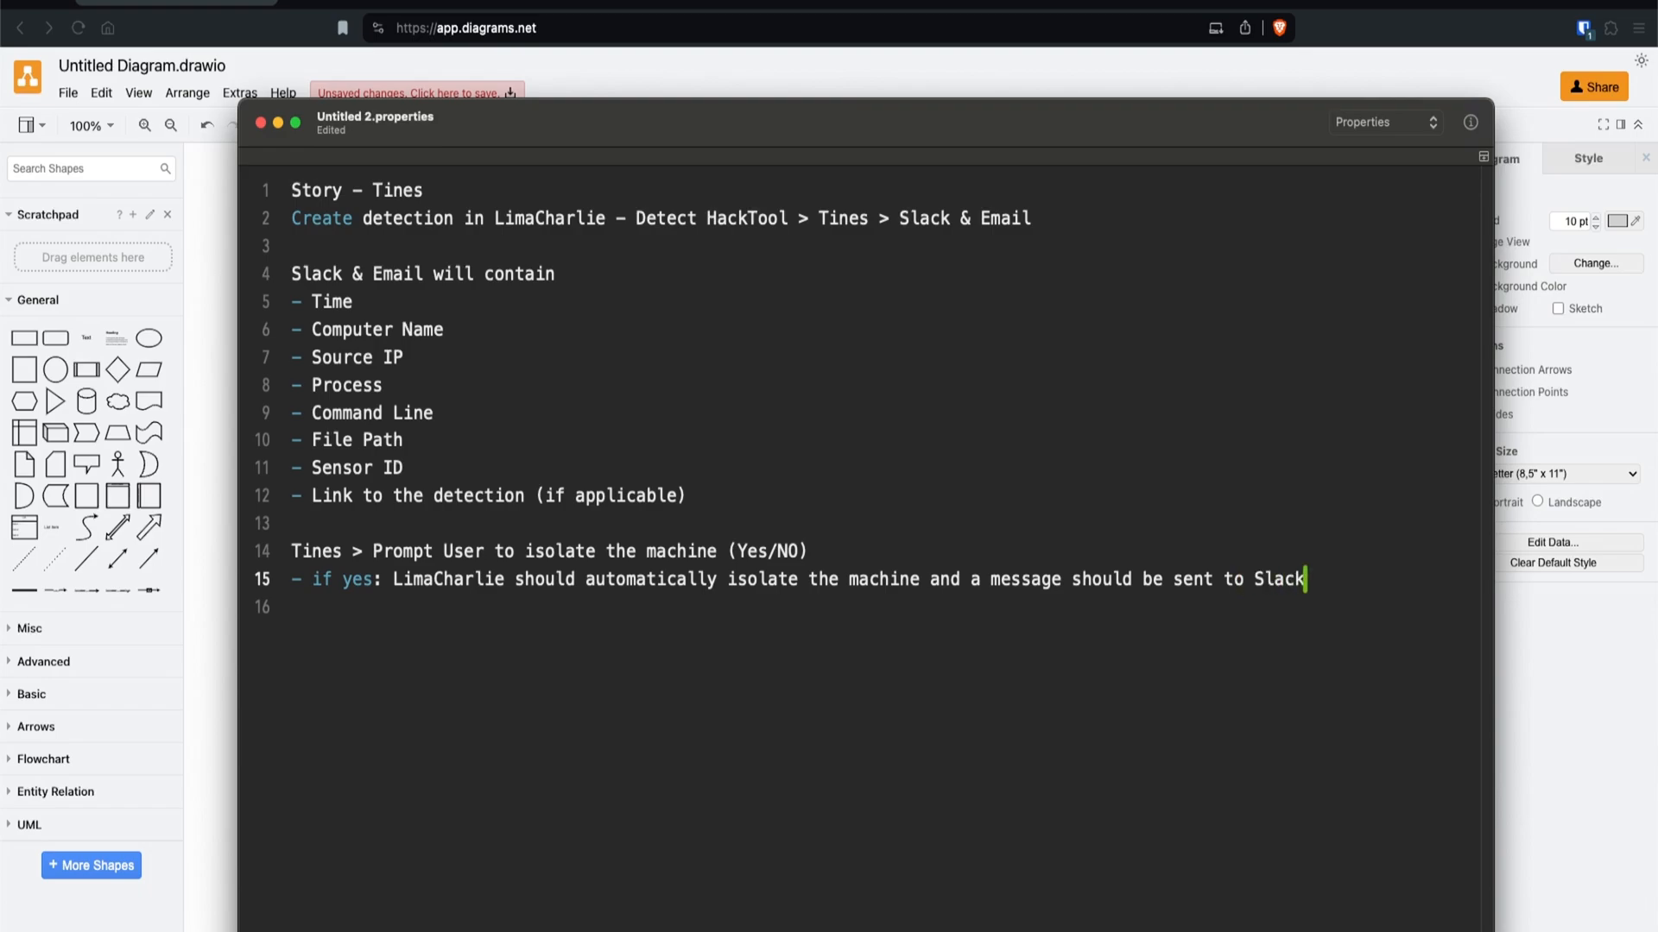
Step: Below the "if yes" line, add the indented line "- Message: Isolation status with note of "The computer <computer> has been isolated""
{"action": "key", "text": "Return"}
{"action": "type", "text": "- Message: "}
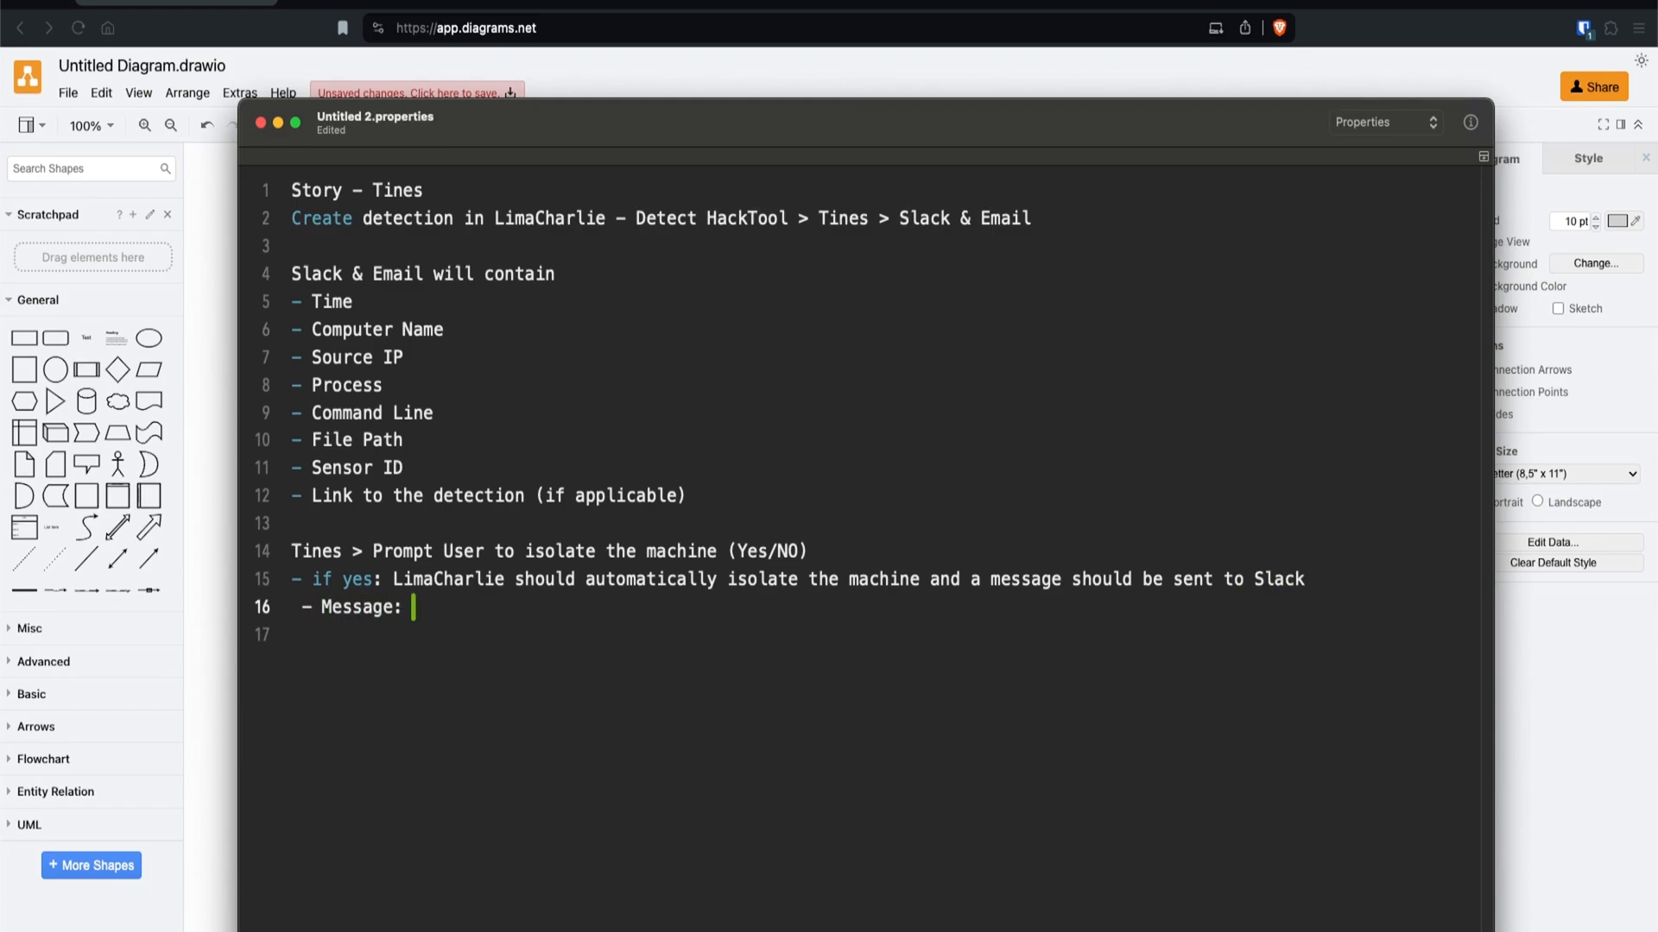
{"action": "type", "text": "Isolation status with no"}
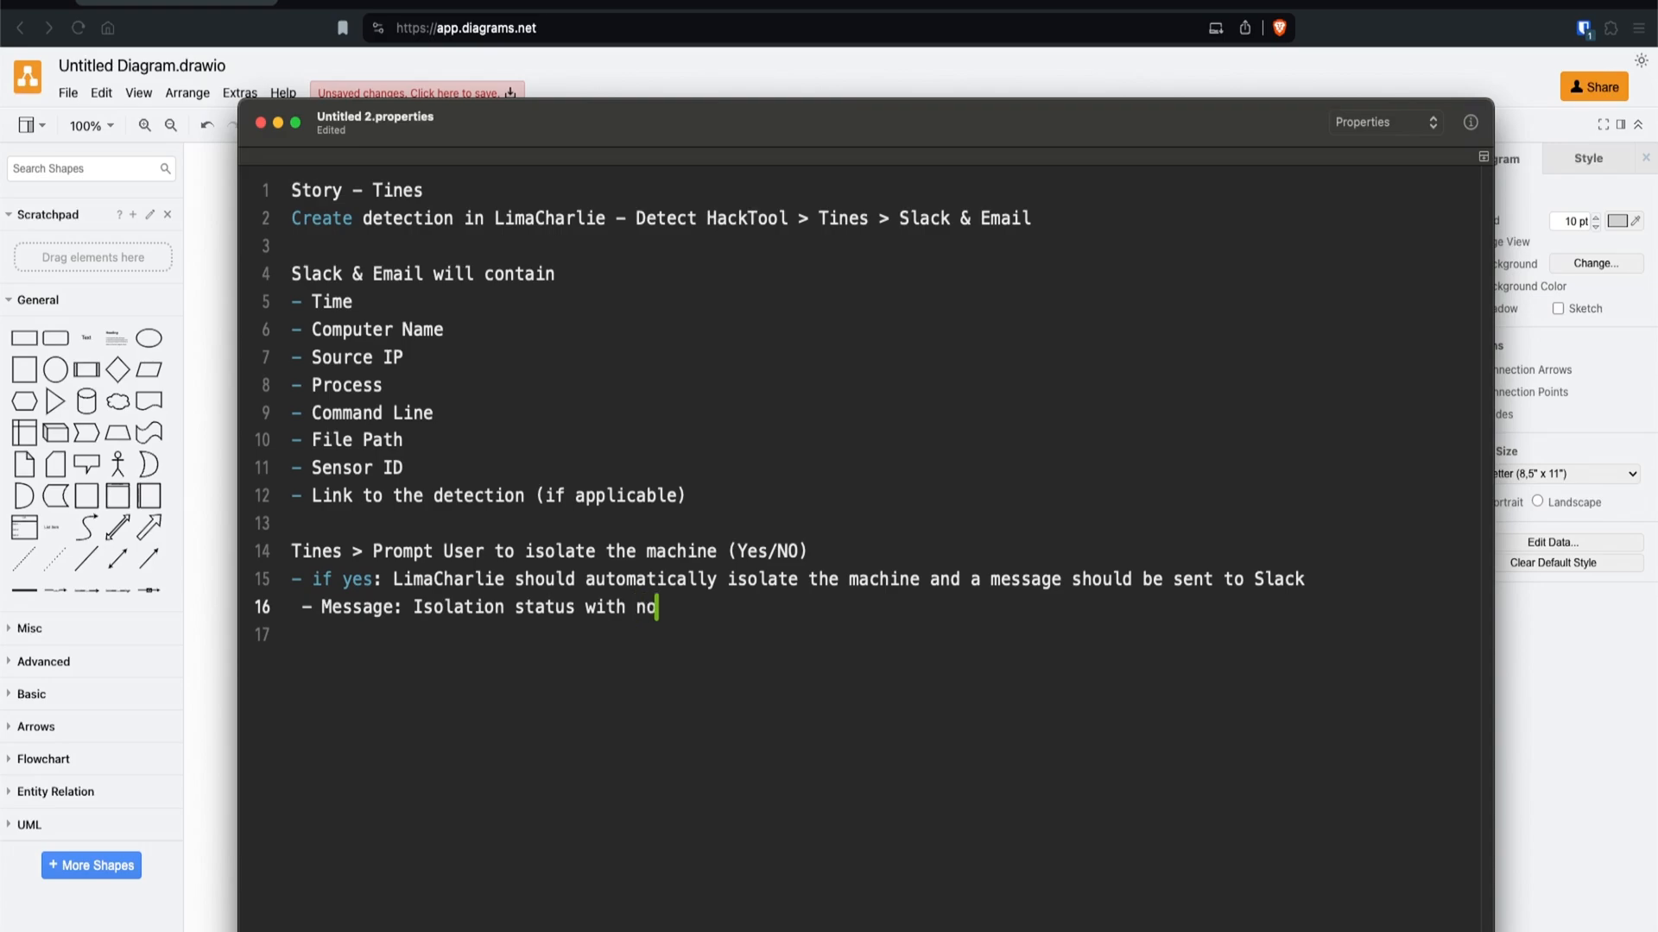
{"action": "type", "text": "te of \"The computer "}
{"action": "type", "text": "<computer> "}
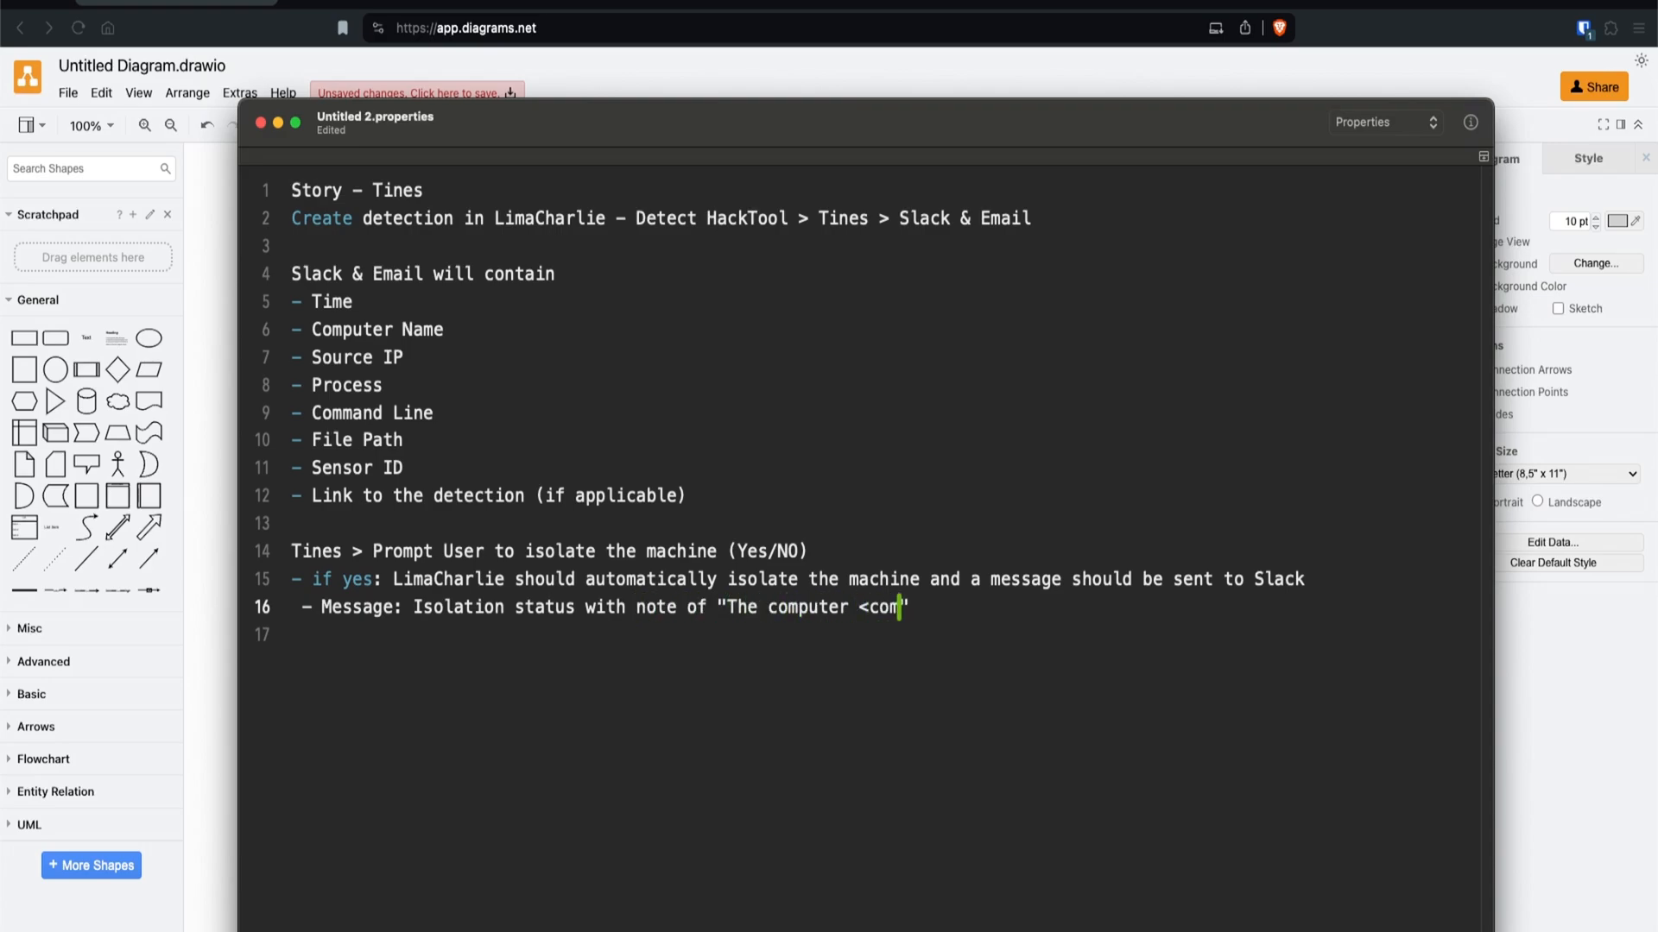
{"action": "type", "text": "has been isolated"}
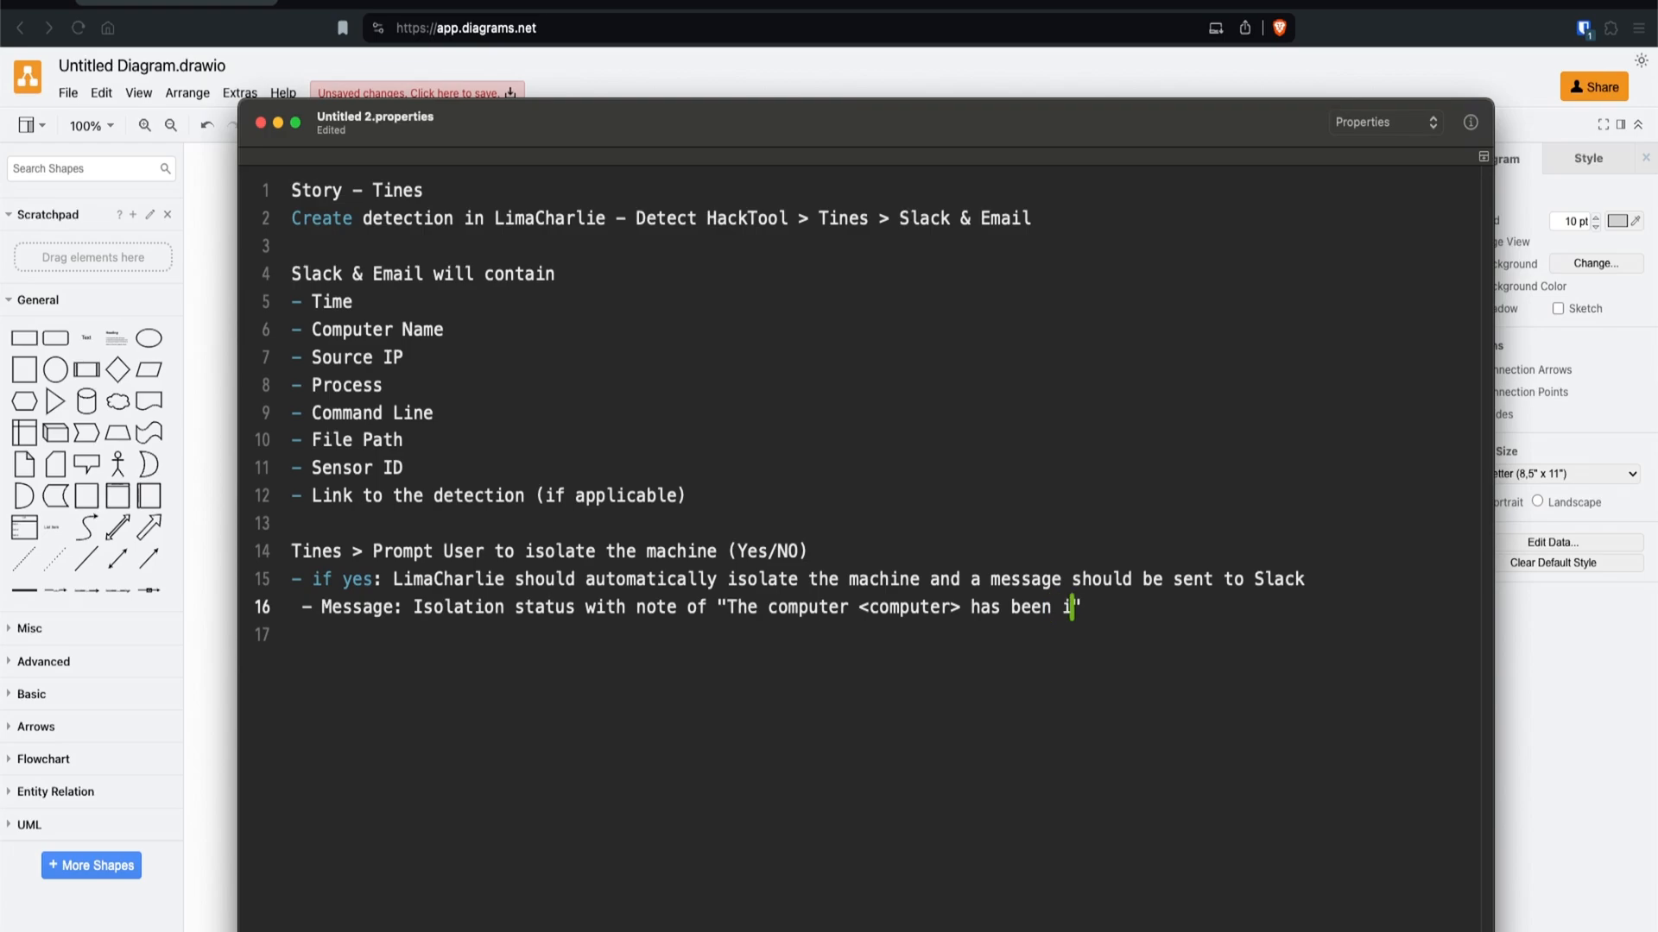
{"action": "key", "text": "Right"}
Step: Add the line "- if no: LimaCharlie will not isolate" below the isolation message
{"action": "key", "text": "Return"}
{"action": "type", "text": "-"}
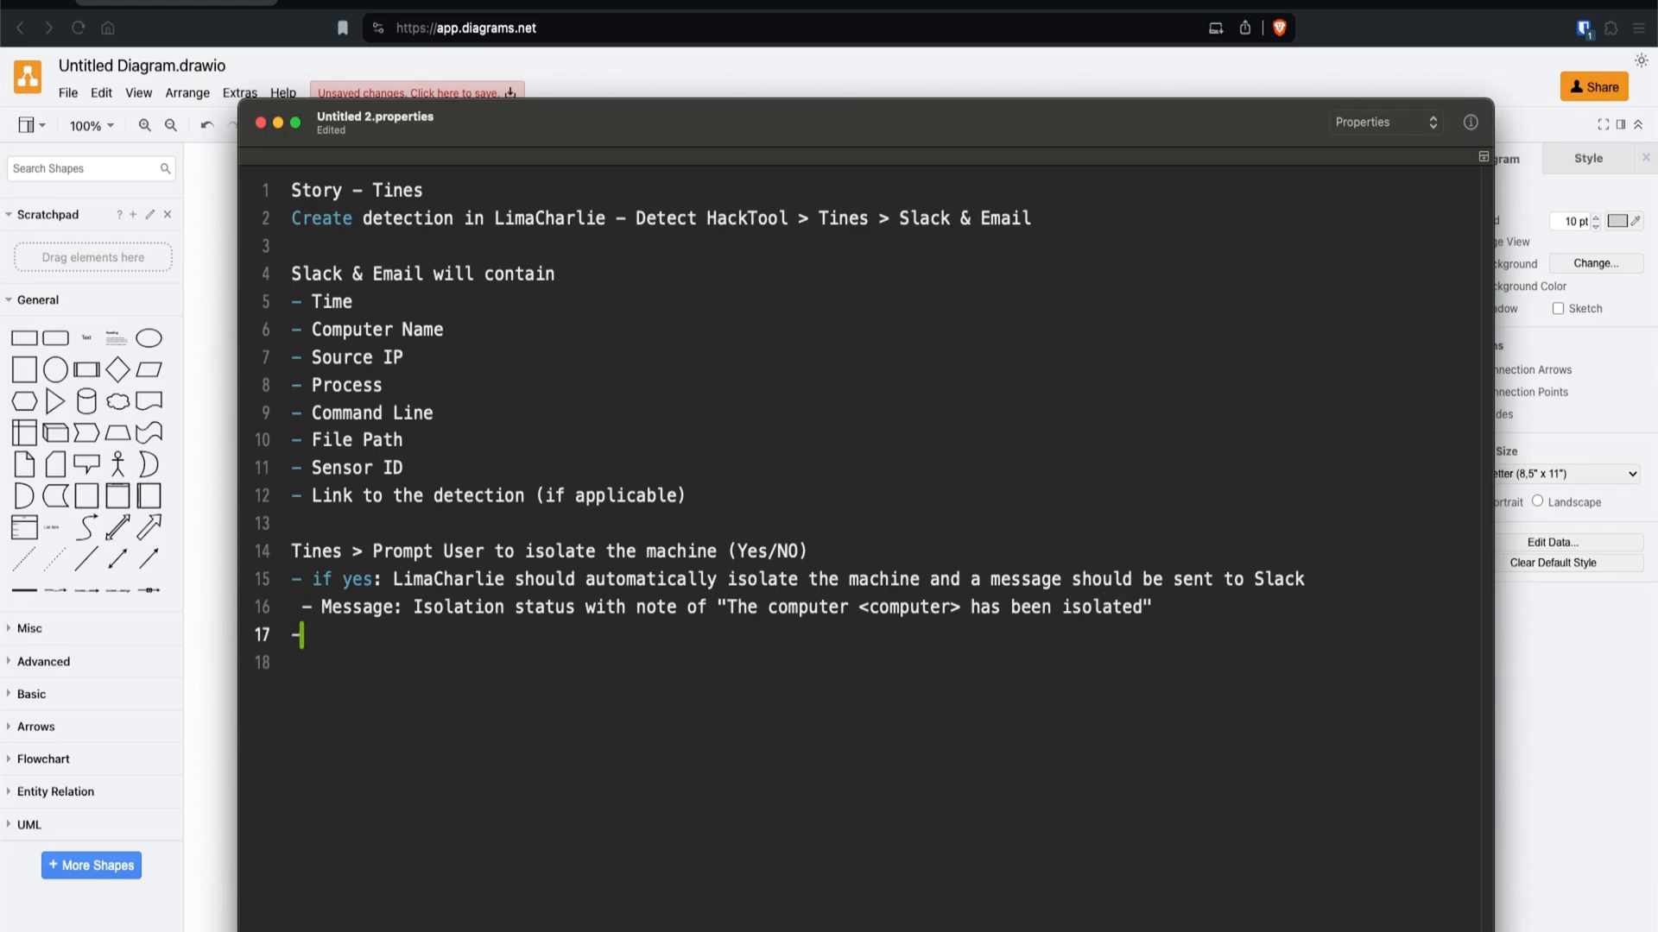
{"action": "type", "text": " if no: LimaCharlie wil"}
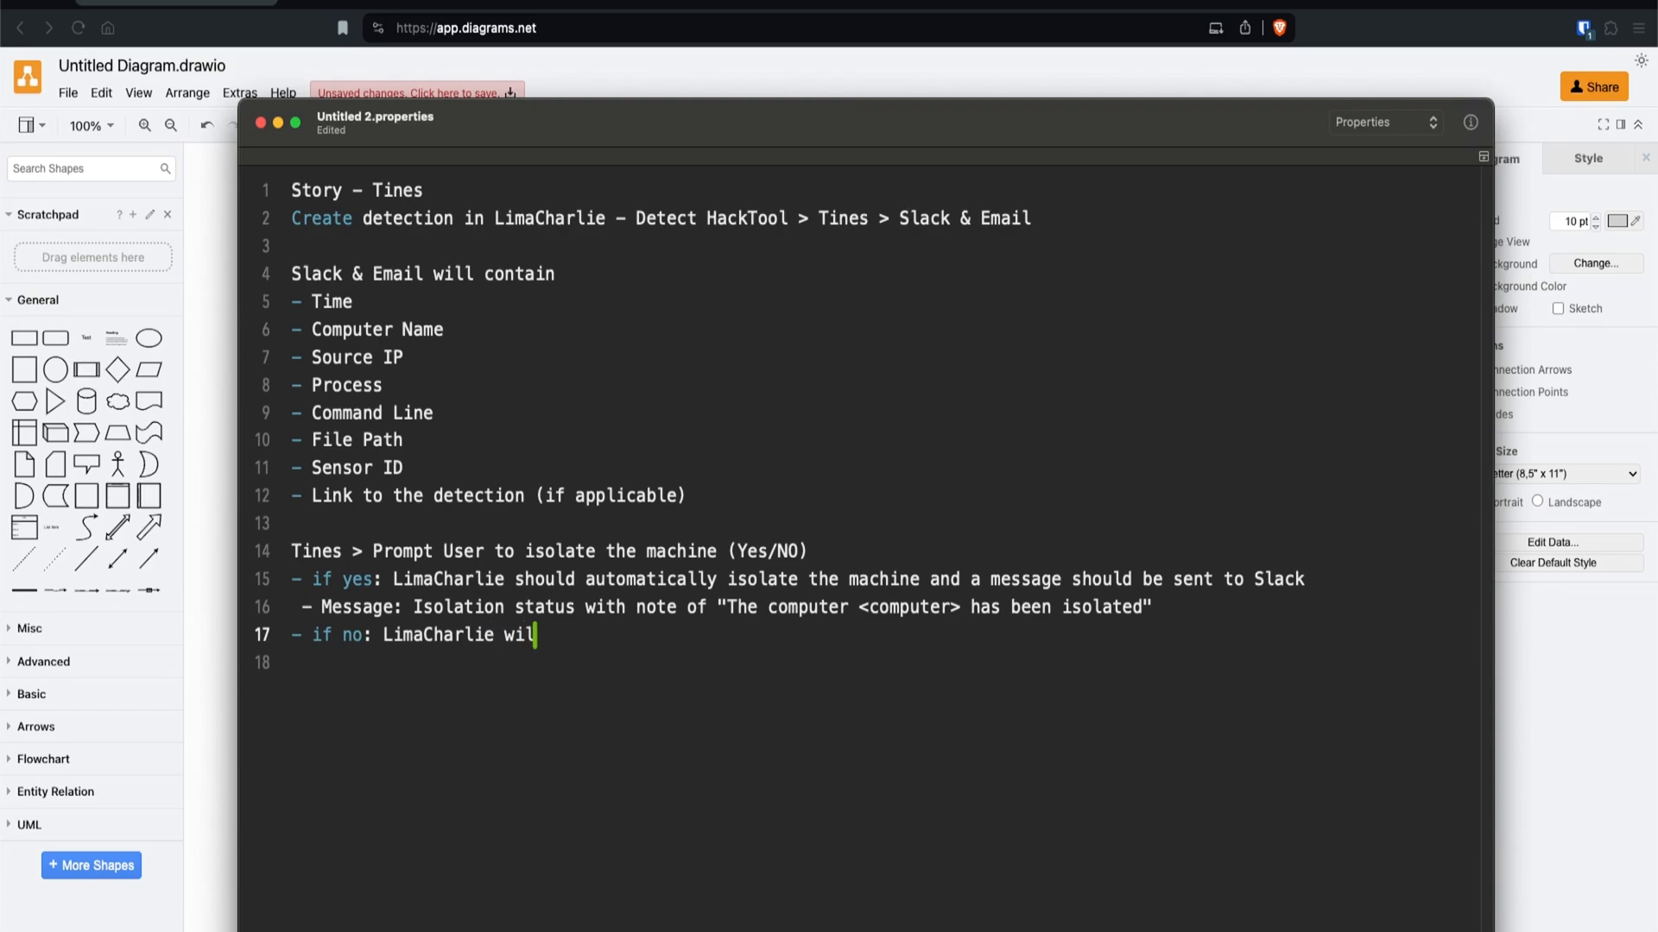
{"action": "type", "text": "l not isolate"}
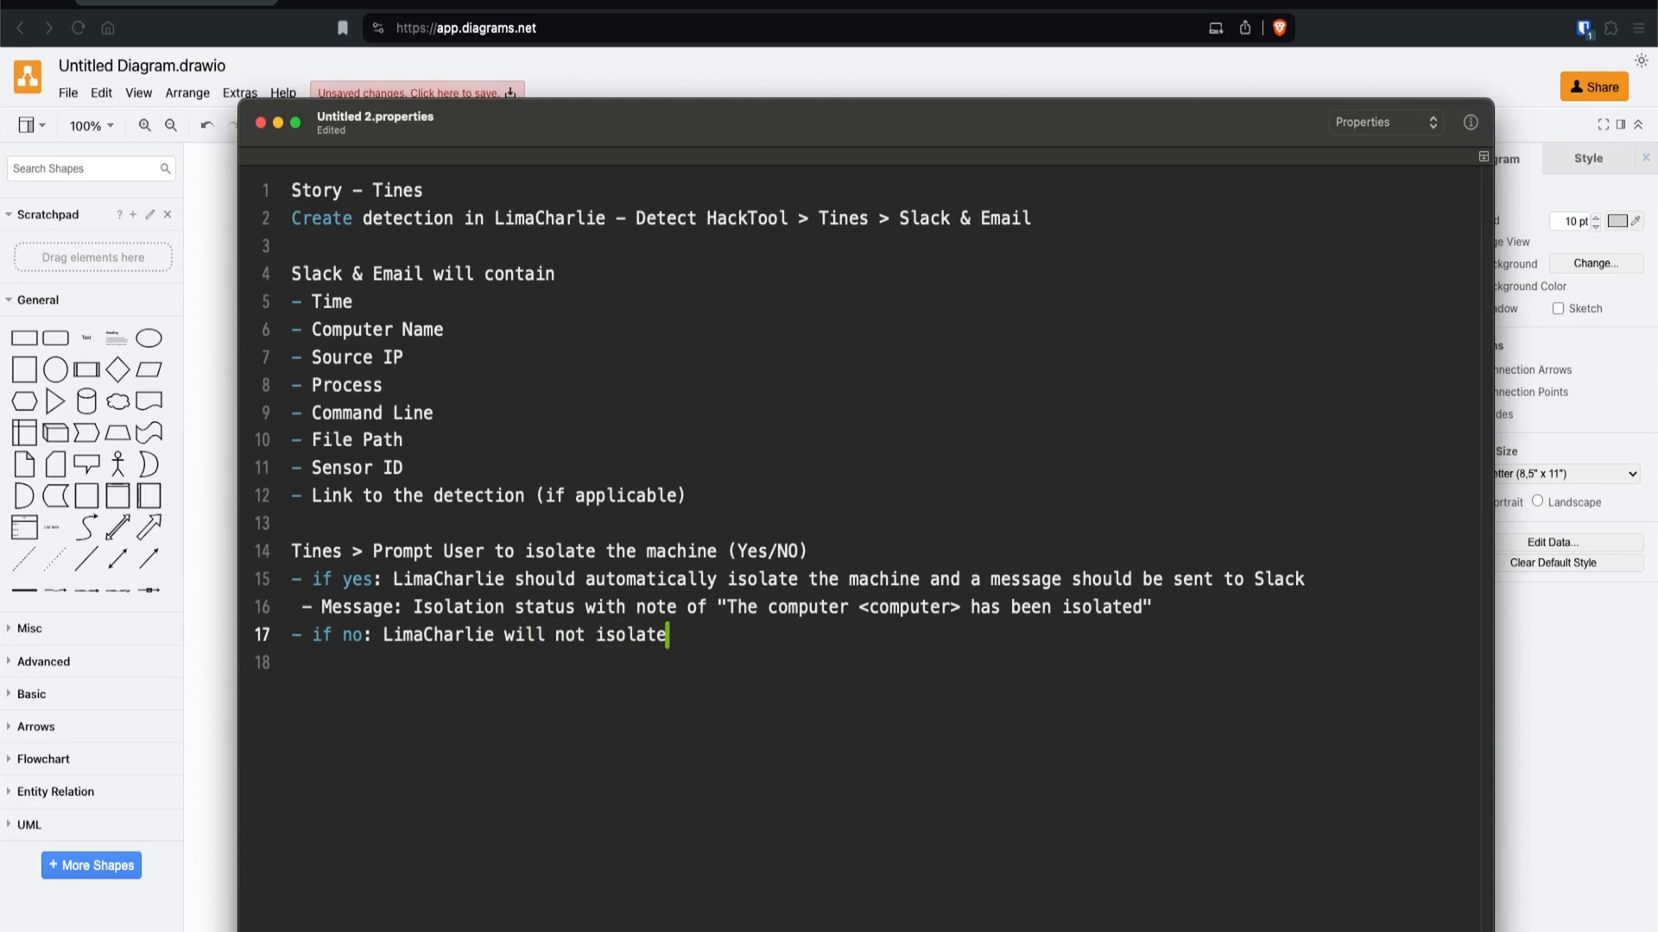
Step: Below the "if no" line, add the indented line "- Message: Isolation status with note of "The computer <computer> was not isolated, please investigate.""
{"action": "key", "text": "Return"}
{"action": "type", "text": "- Message:"}
{"action": "type", "text": "Isolati"}
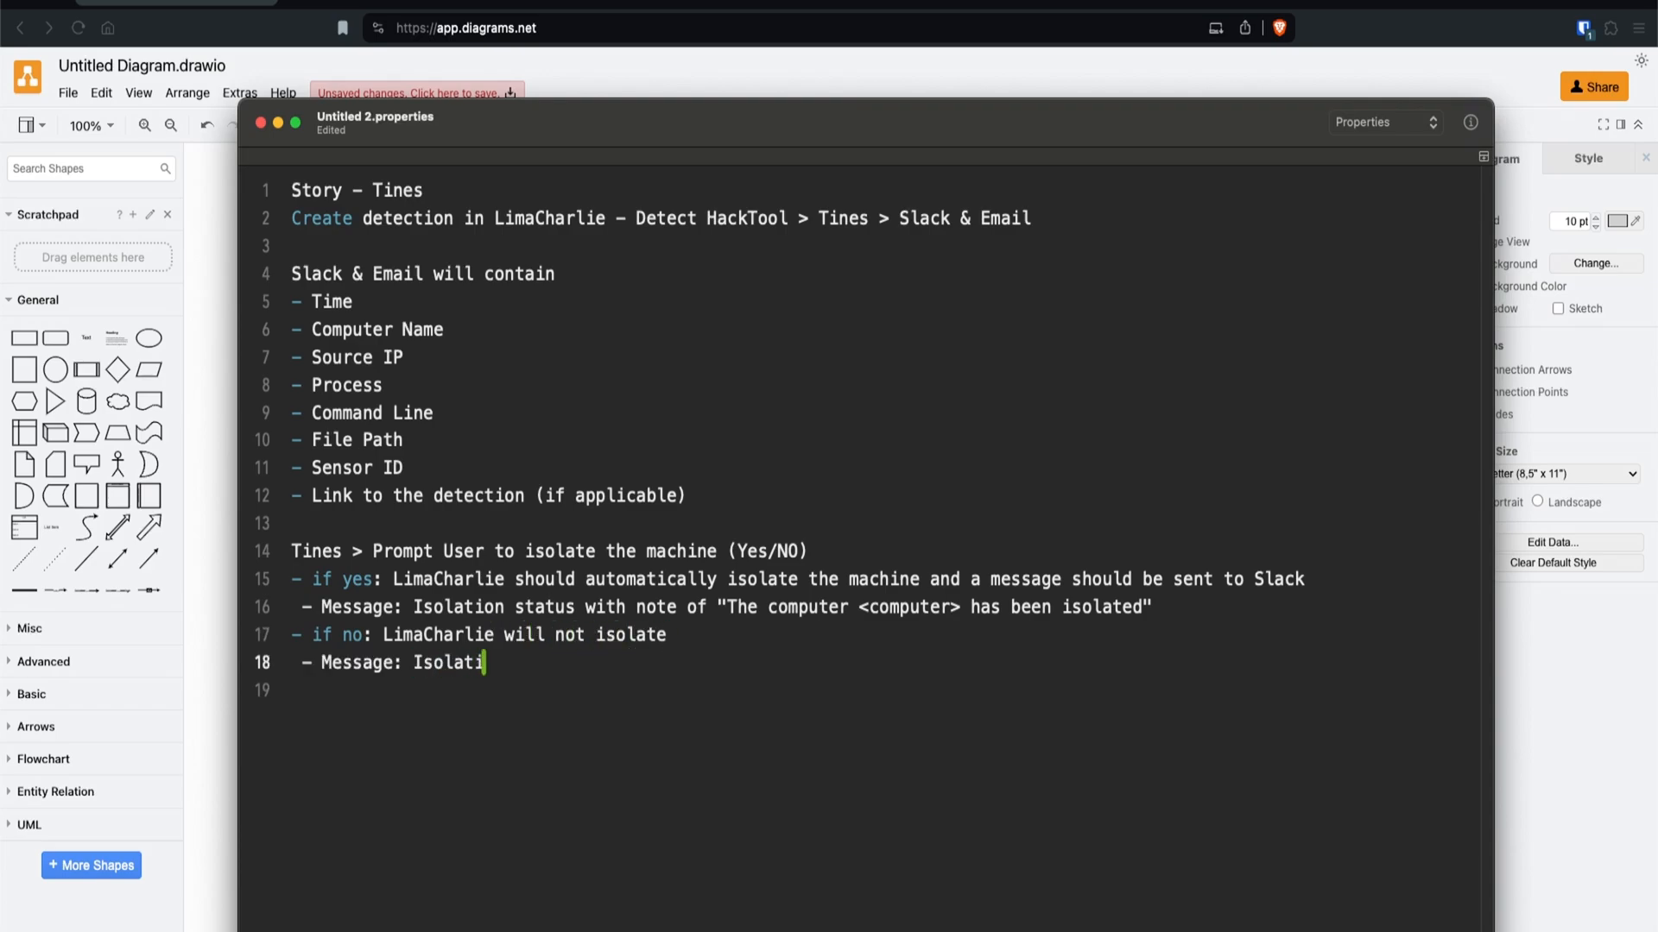
{"action": "type", "text": "on status with note"}
{"action": "type", "text": " of \"The comput"}
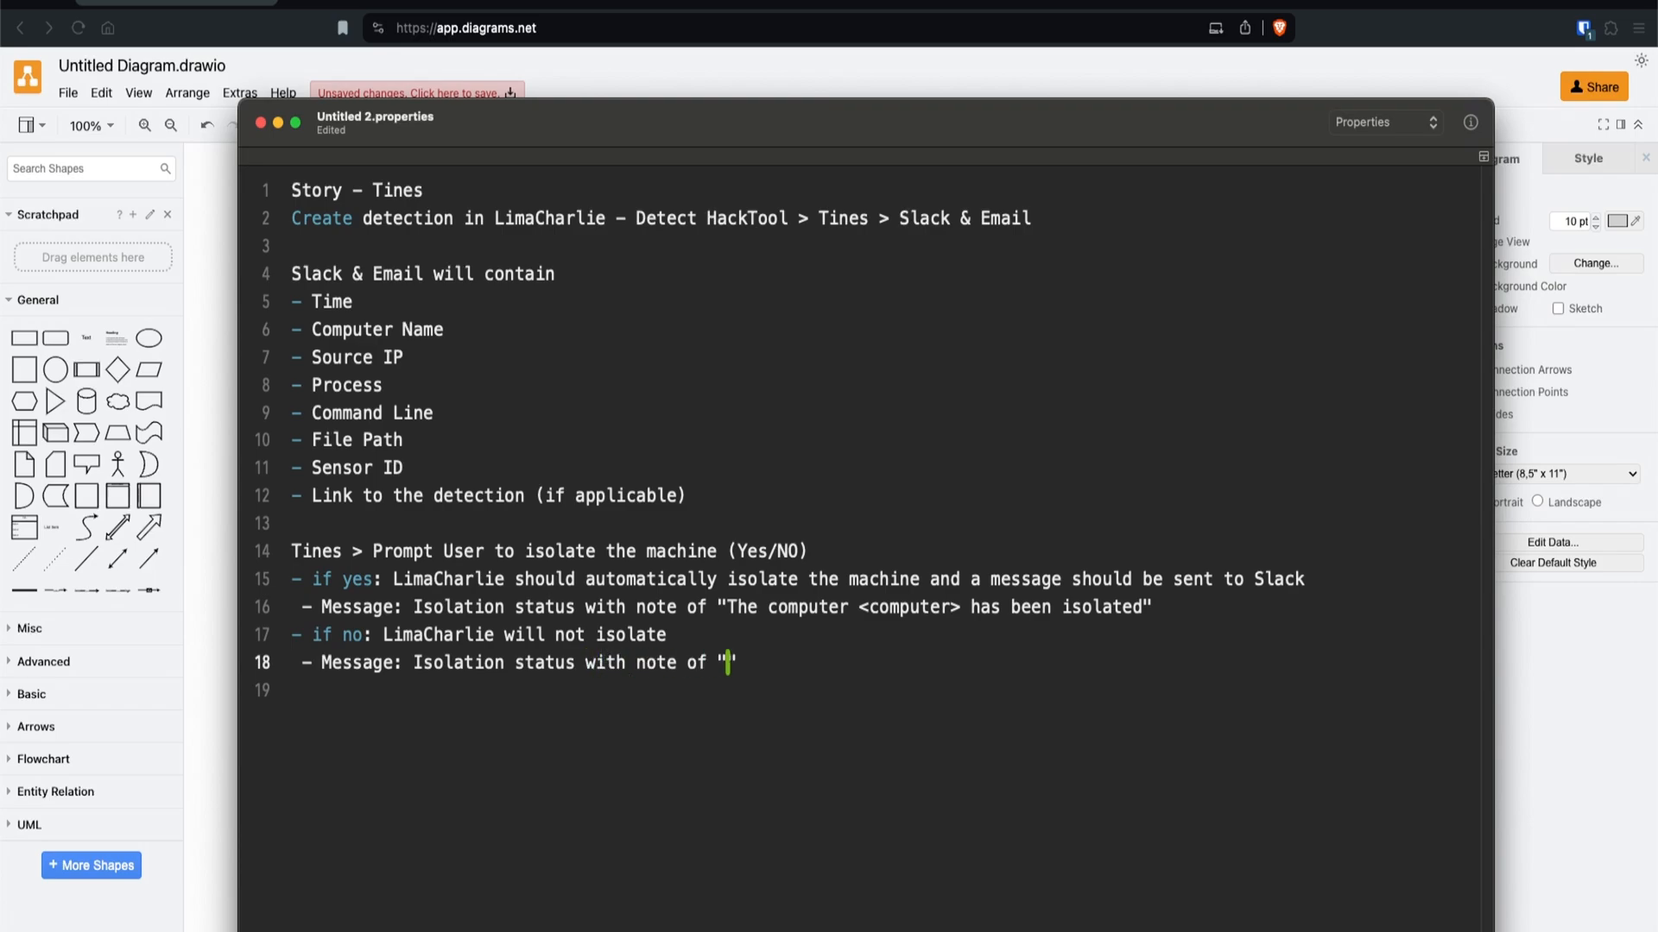
{"action": "type", "text": "er <computer> wa"}
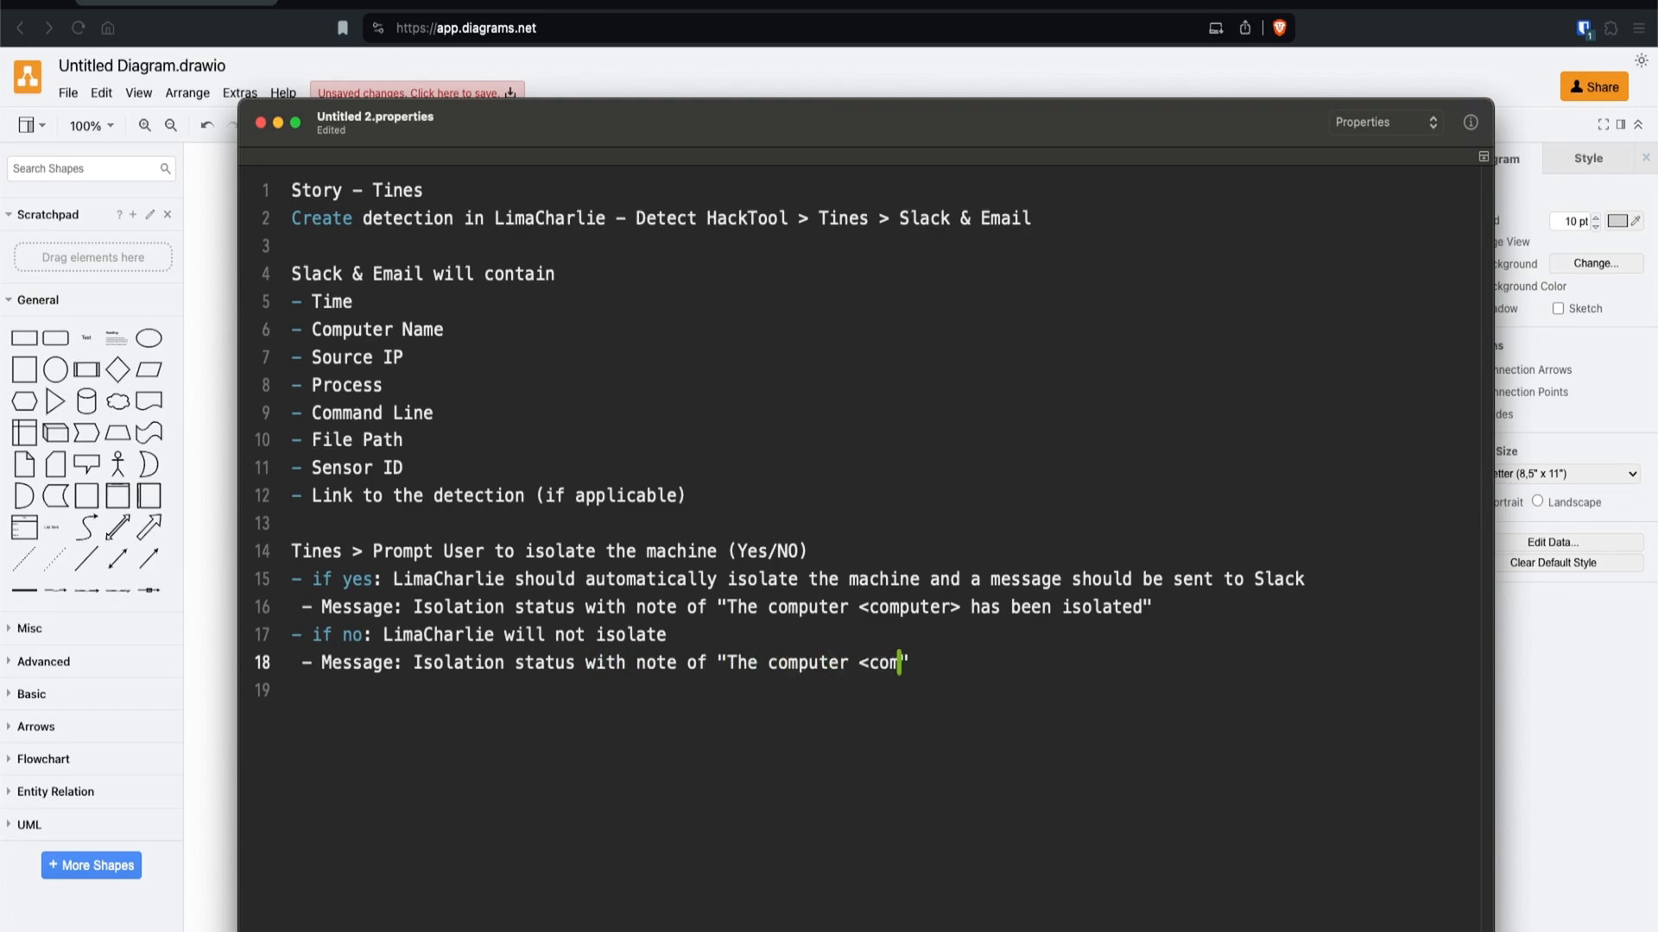
{"action": "type", "text": "s not ins"}
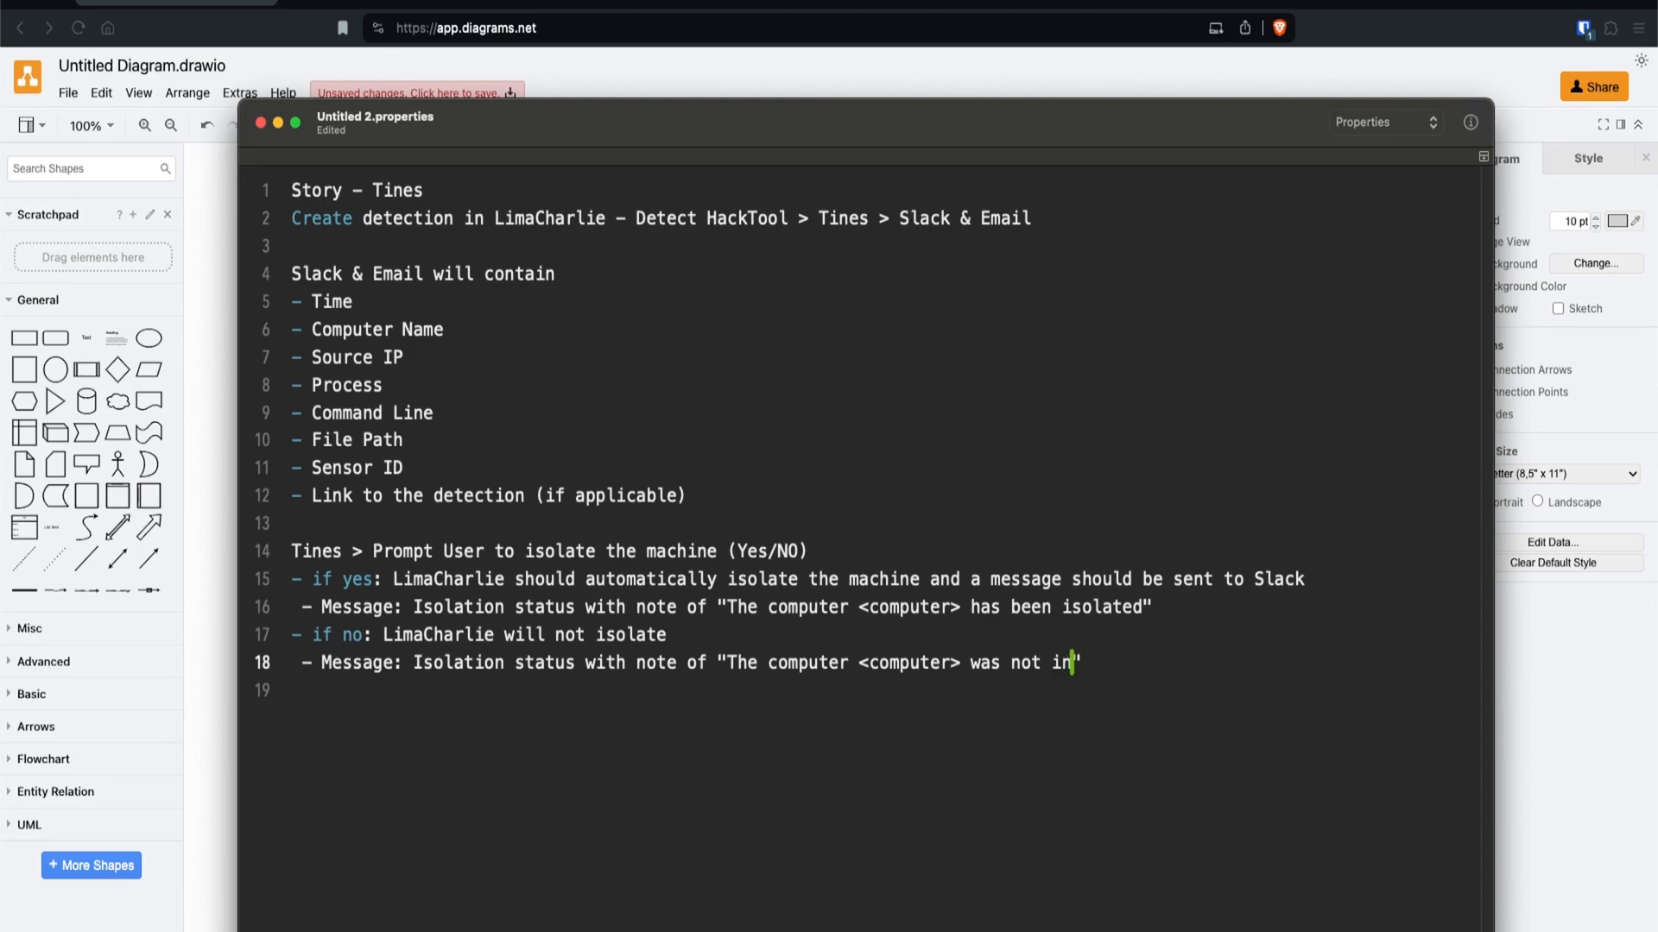
{"action": "key", "text": "BackSpace"}
{"action": "key", "text": "BackSpace"}
{"action": "type", "text": "solated, please"}
{"action": "type", "text": " investigate."}
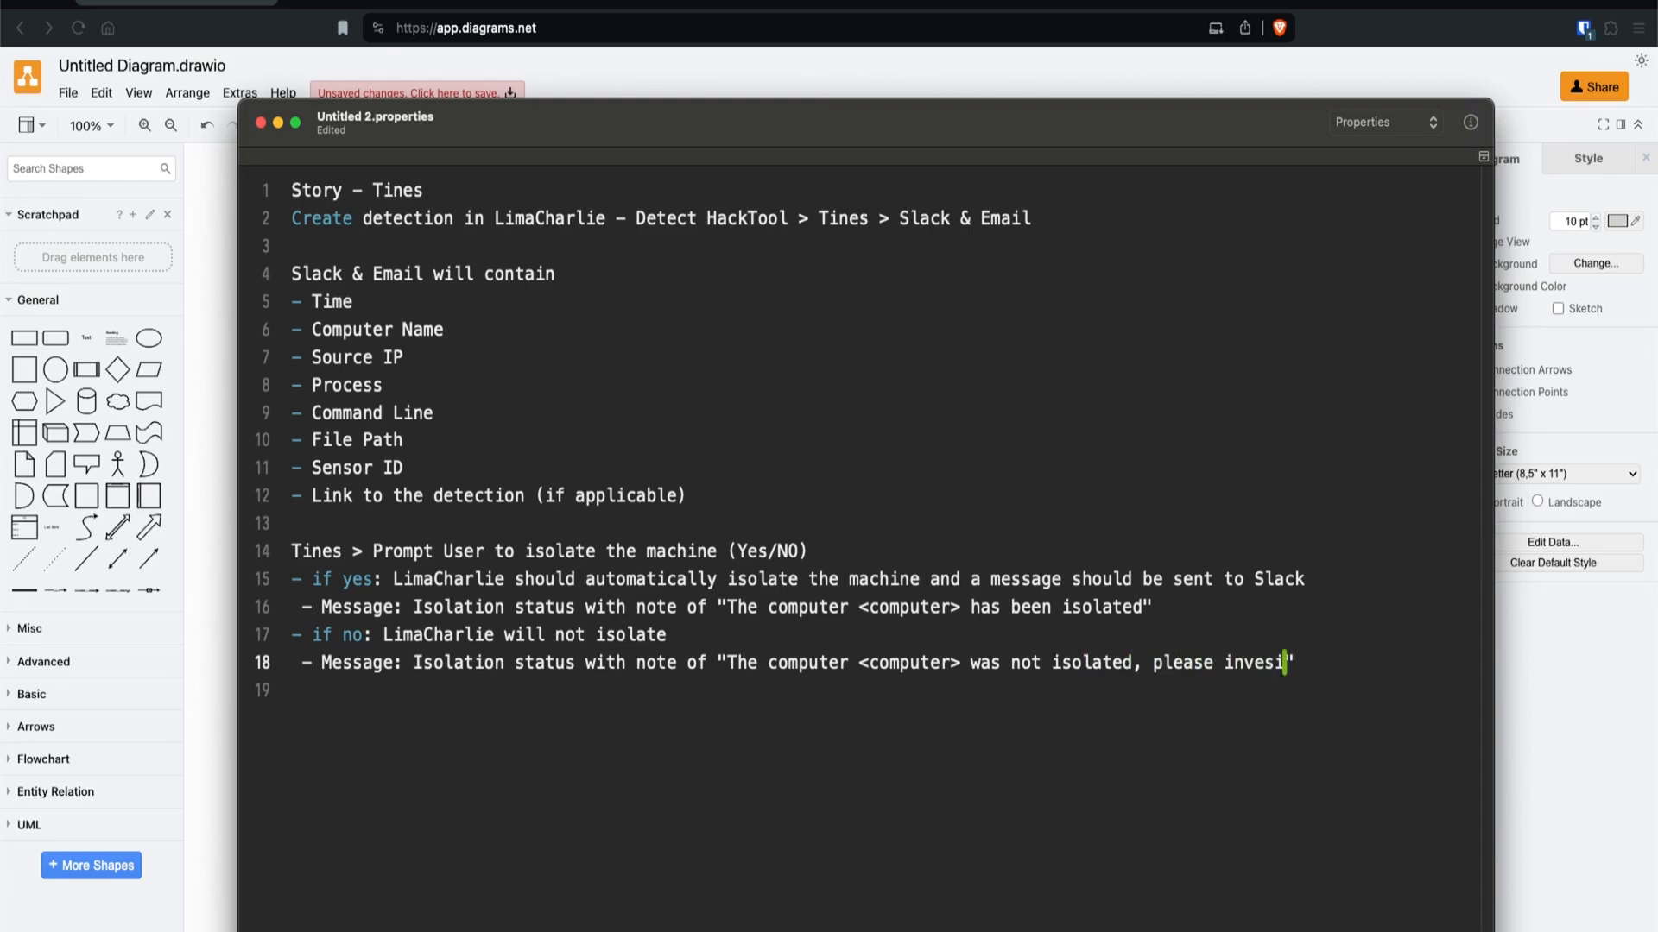
{"action": "key", "text": "Right"}
Step: Switch to the draw.io diagram and move the SOAR EDR Playbook box slightly higher on the page
{"action": "key", "text": "super+Tab"}
{"action": "left_click", "coordinate": [757, 288]}
{"action": "left_click", "coordinate": [781, 291]}
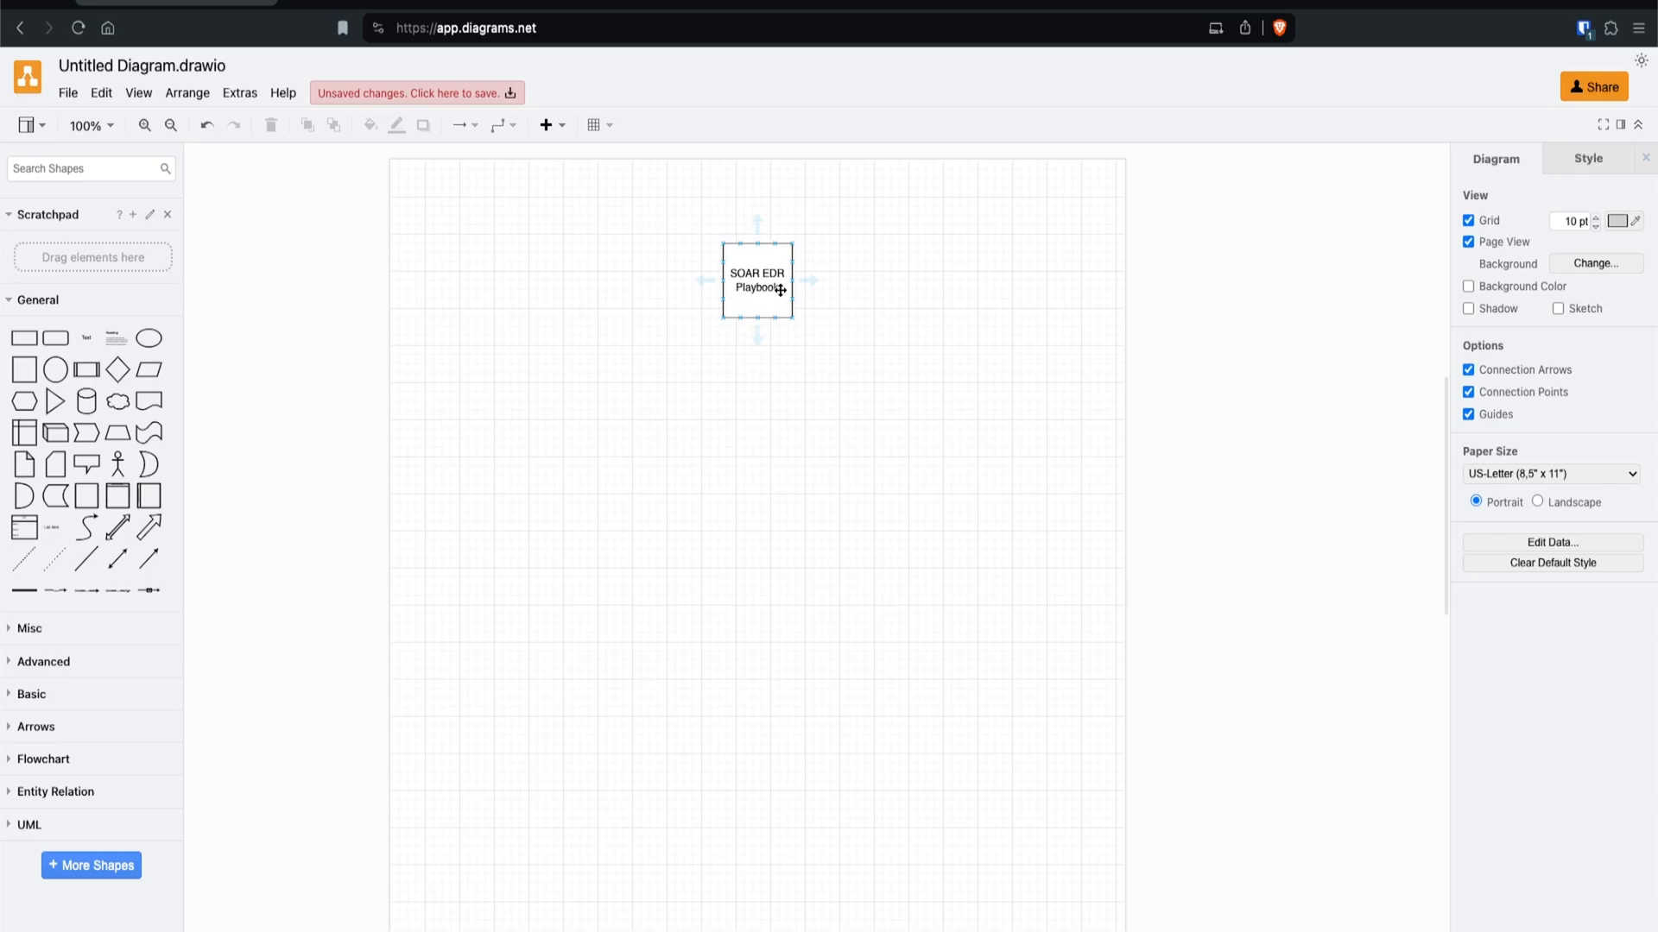
{"action": "left_click_drag", "start_coordinate": [770, 289], "coordinate": [764, 261]}
{"action": "left_click", "coordinate": [613, 354]}
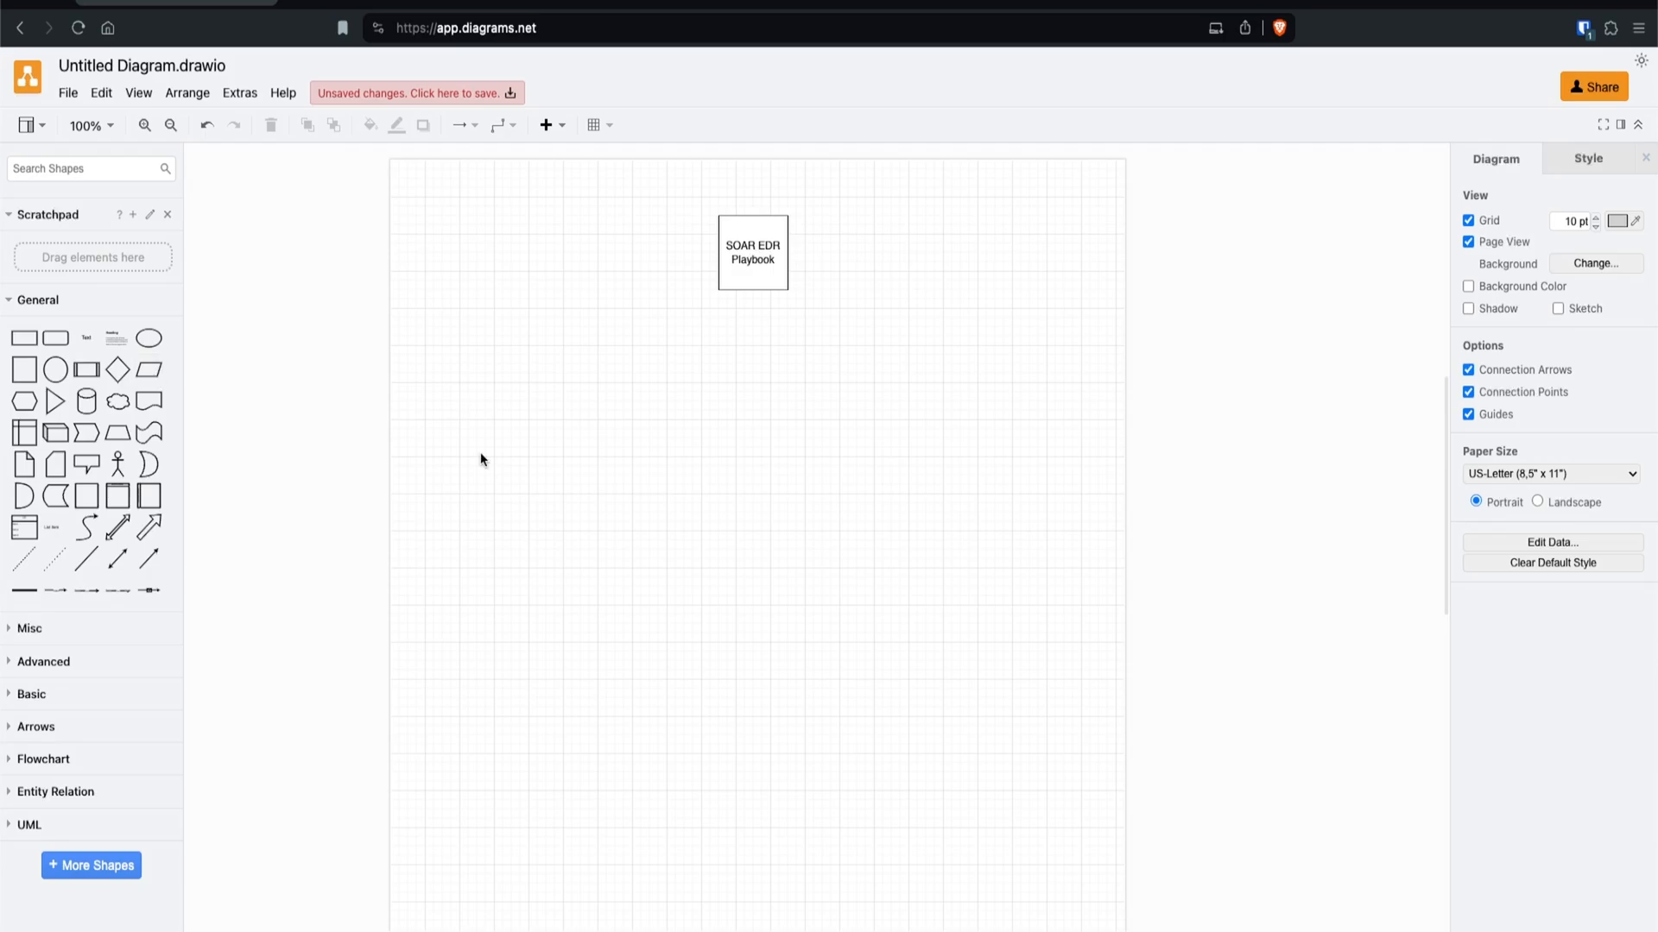
Step: Add a rounded rectangle labelled "Slack" below the playbook box, and place a duplicate of it alongside, labelled "Email"
{"action": "left_click_drag", "start_coordinate": [53, 345], "coordinate": [580, 424]}
{"action": "double_click", "coordinate": [580, 425]}
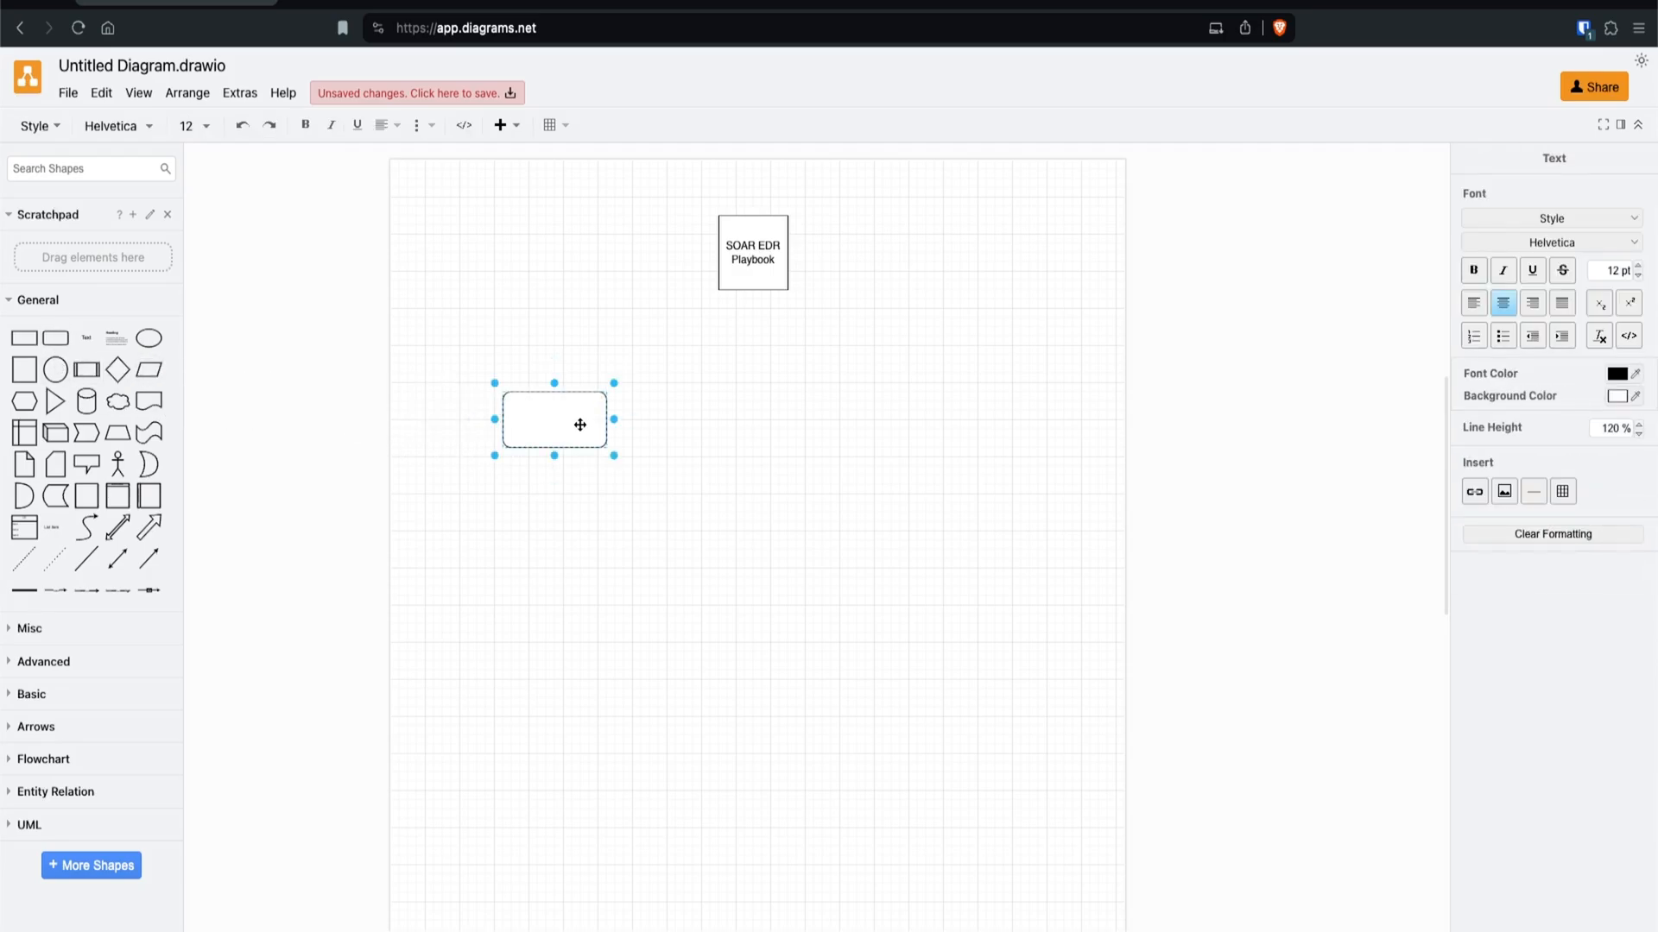
{"action": "right_click", "coordinate": [570, 423]}
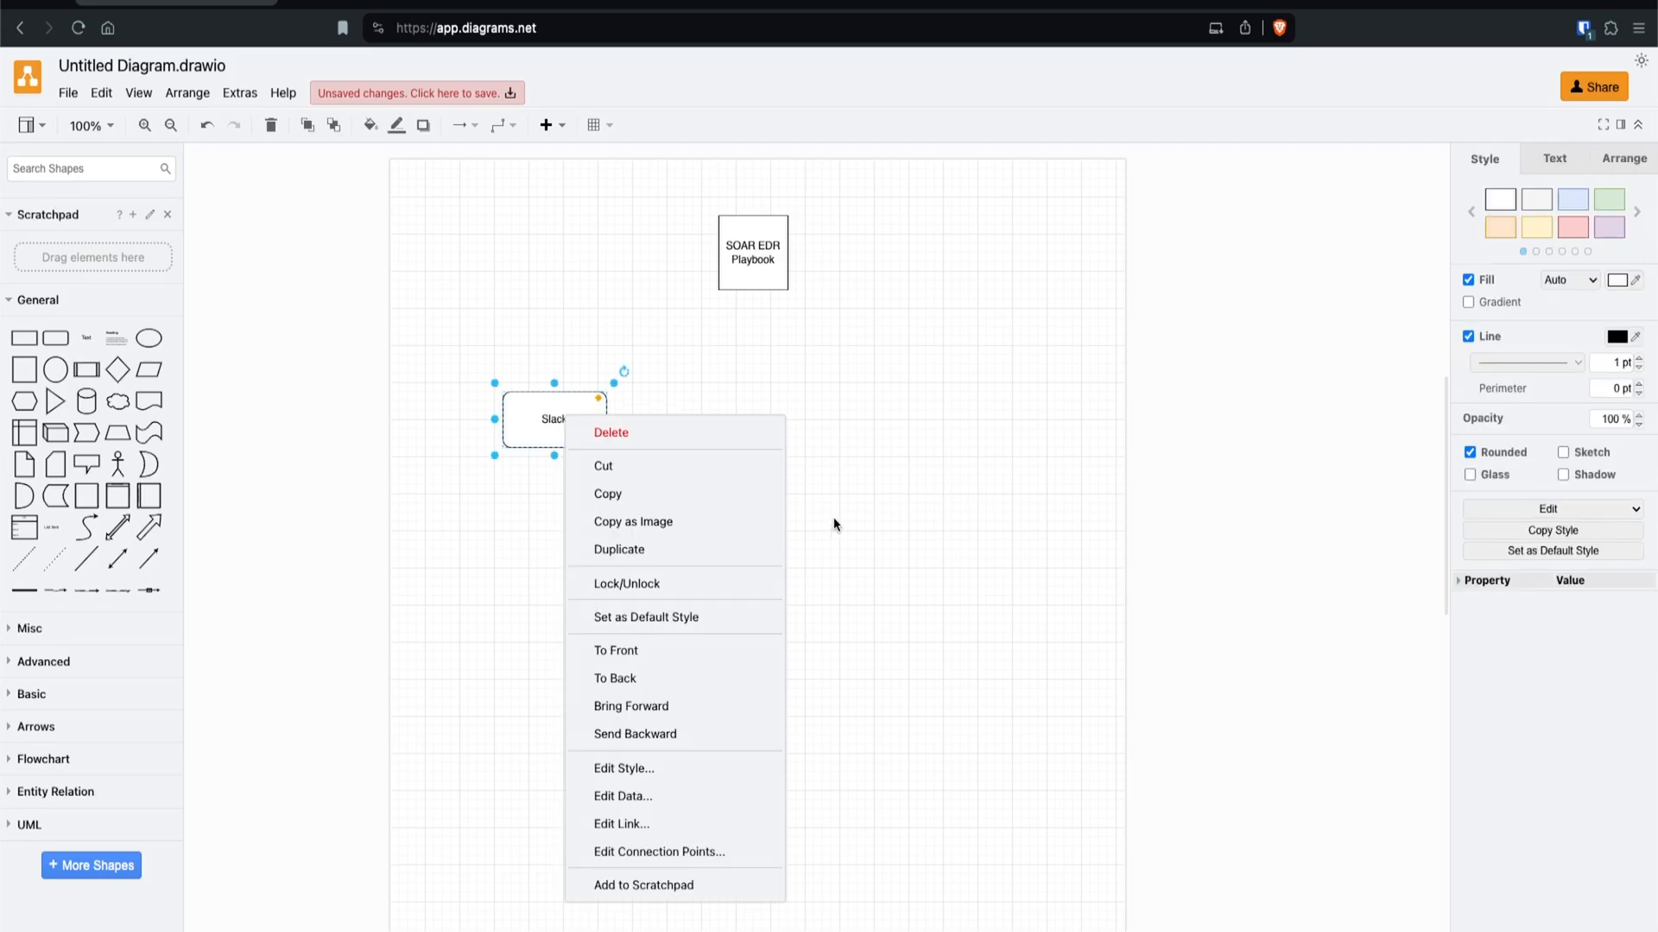
{"action": "left_click", "coordinate": [713, 556]}
{"action": "left_click_drag", "start_coordinate": [553, 427], "coordinate": [734, 409]}
{"action": "double_click", "coordinate": [734, 409]}
{"action": "type", "text": "E"}
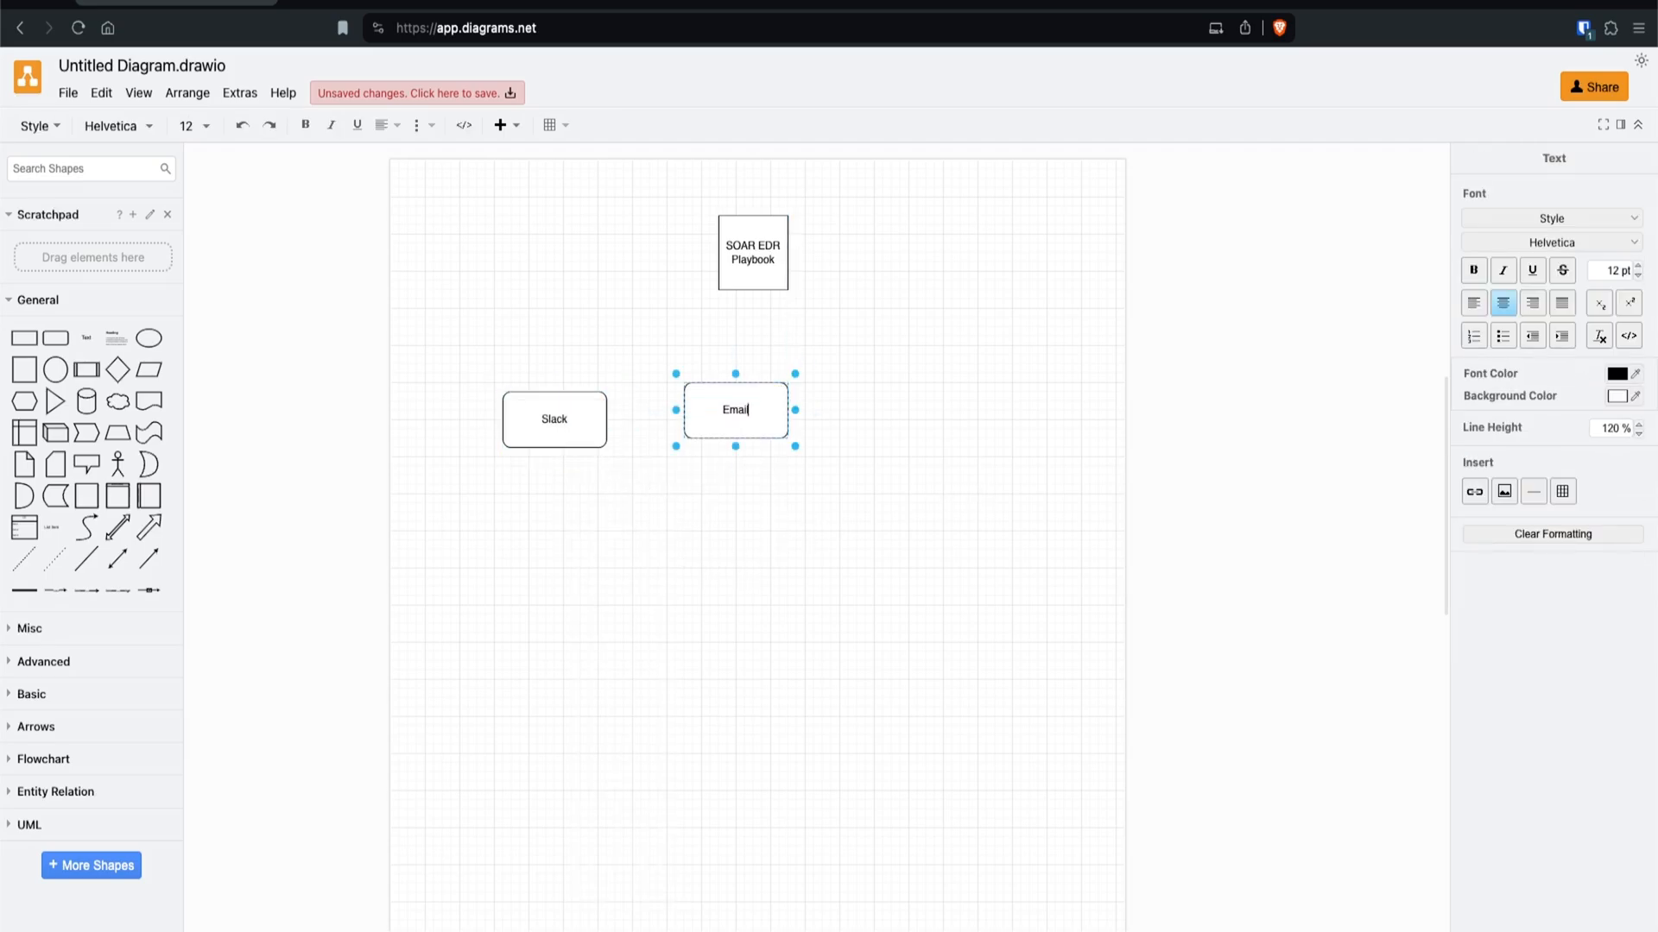
{"action": "type", "text": "mail"}
{"action": "key", "text": "Escape"}
Step: Duplicate the Email box, place the copy to its right and label it "LimeCharlie"
{"action": "right_click", "coordinate": [748, 417]}
{"action": "left_click", "coordinate": [813, 556]}
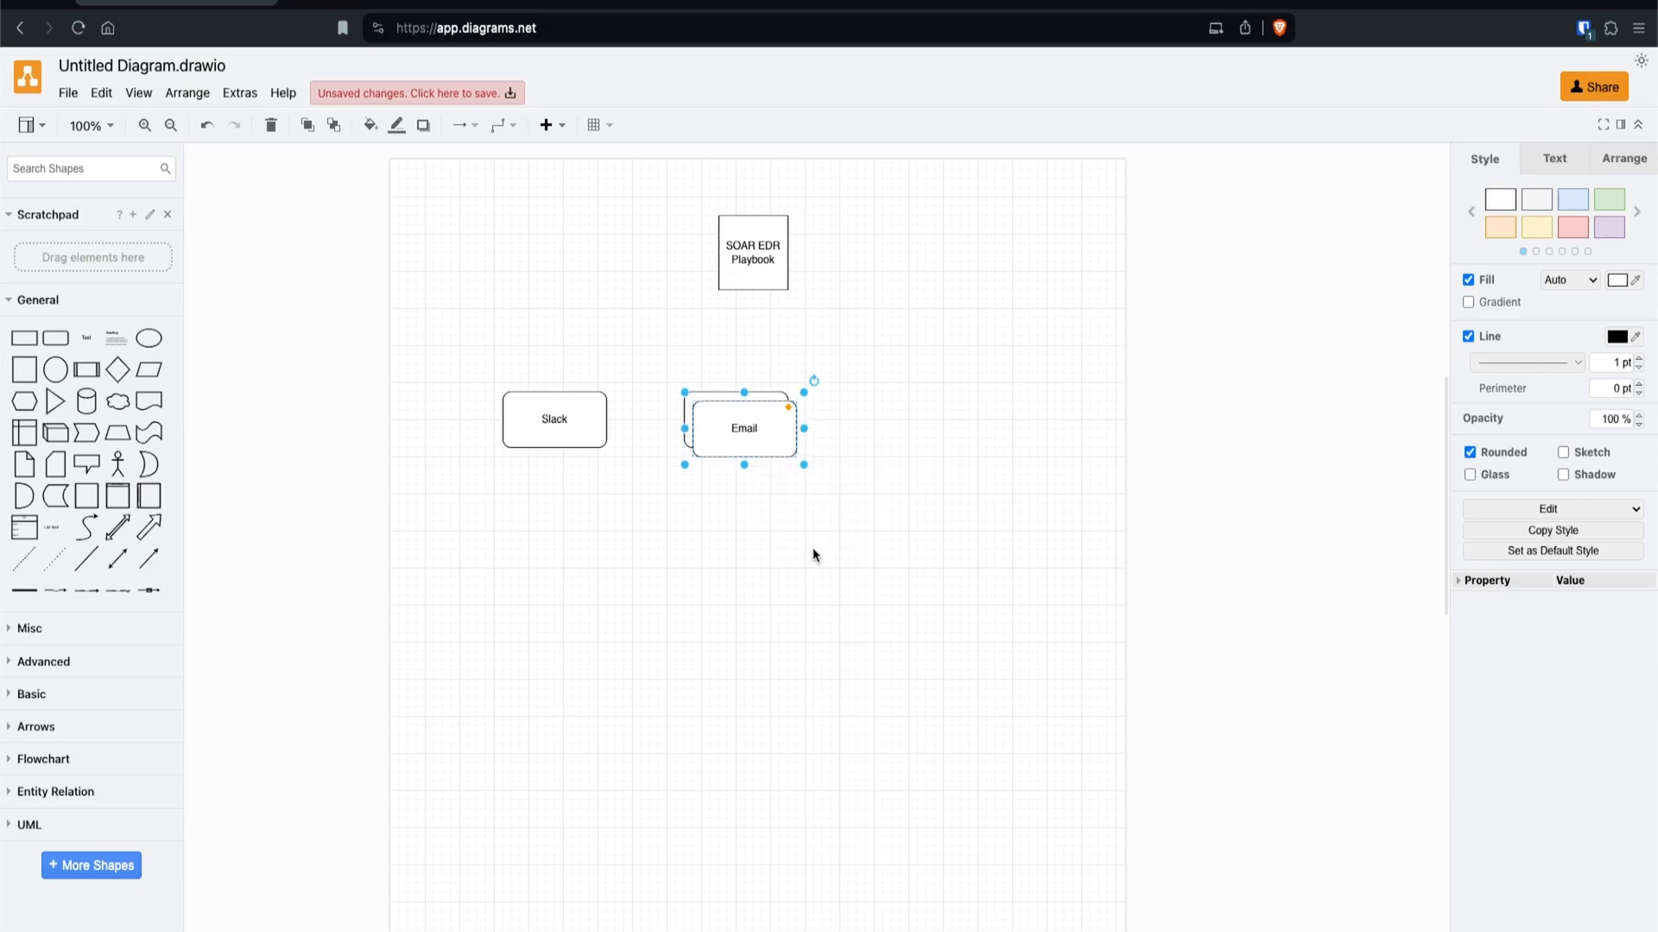
{"action": "left_click_drag", "start_coordinate": [760, 452], "coordinate": [947, 425]}
{"action": "double_click", "coordinate": [947, 425]}
{"action": "type", "text": "LimeCharlie"}
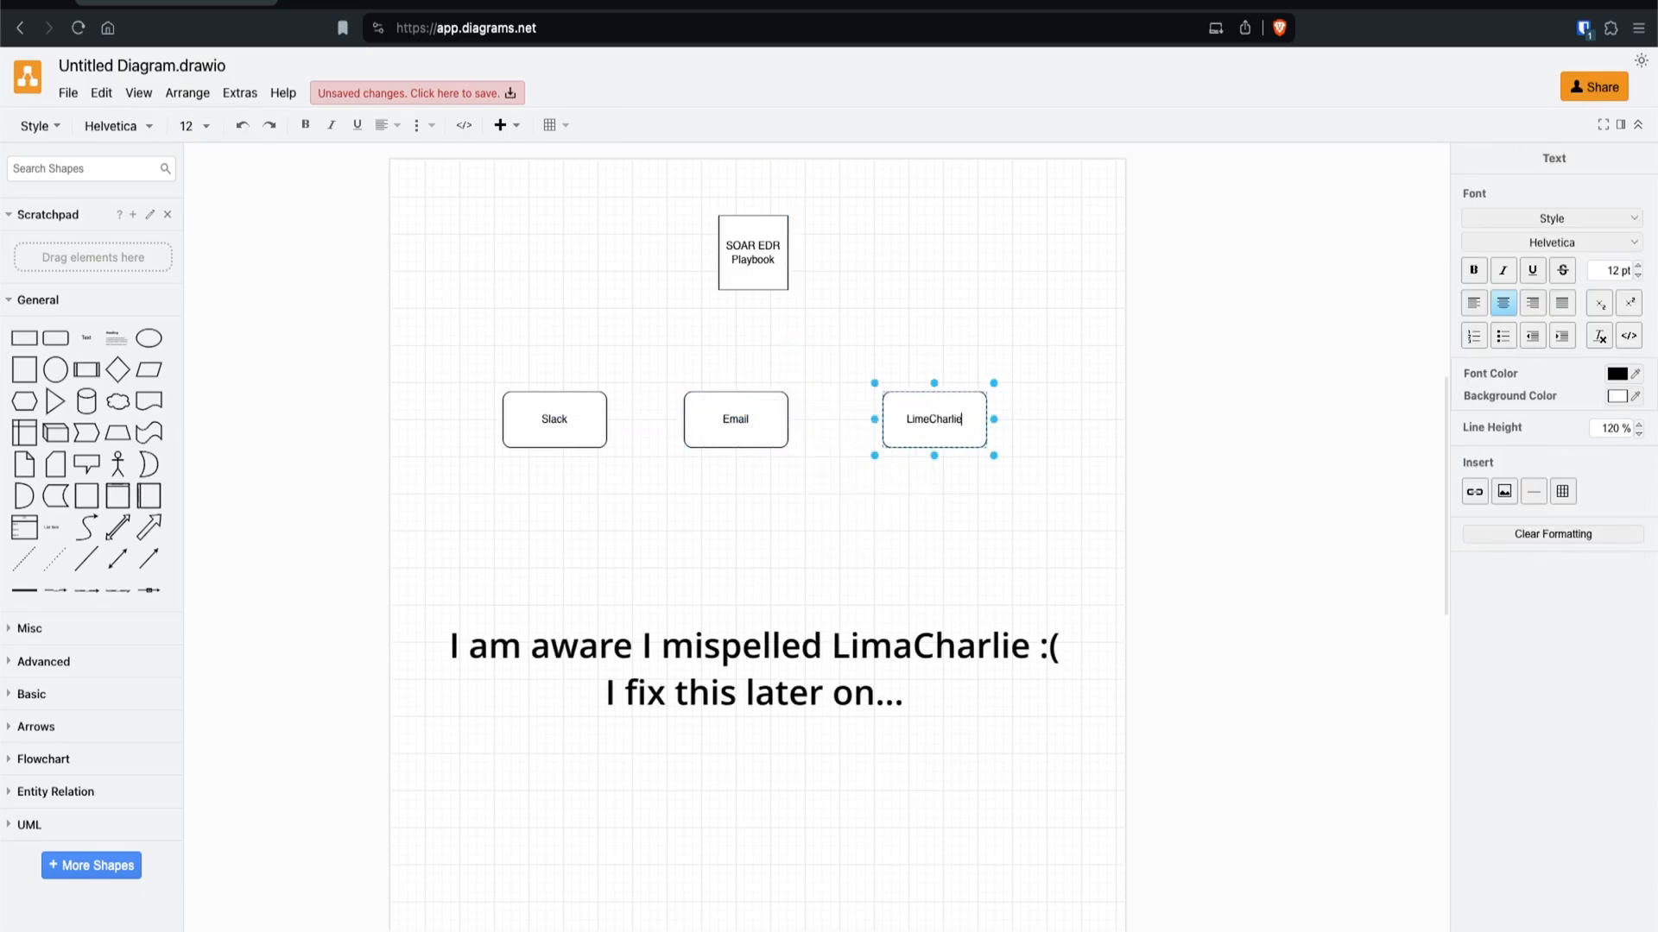
Step: Colour the Slack box purple, the Email box green and the LimeCharlie box blue
{"action": "left_click", "coordinate": [573, 437]}
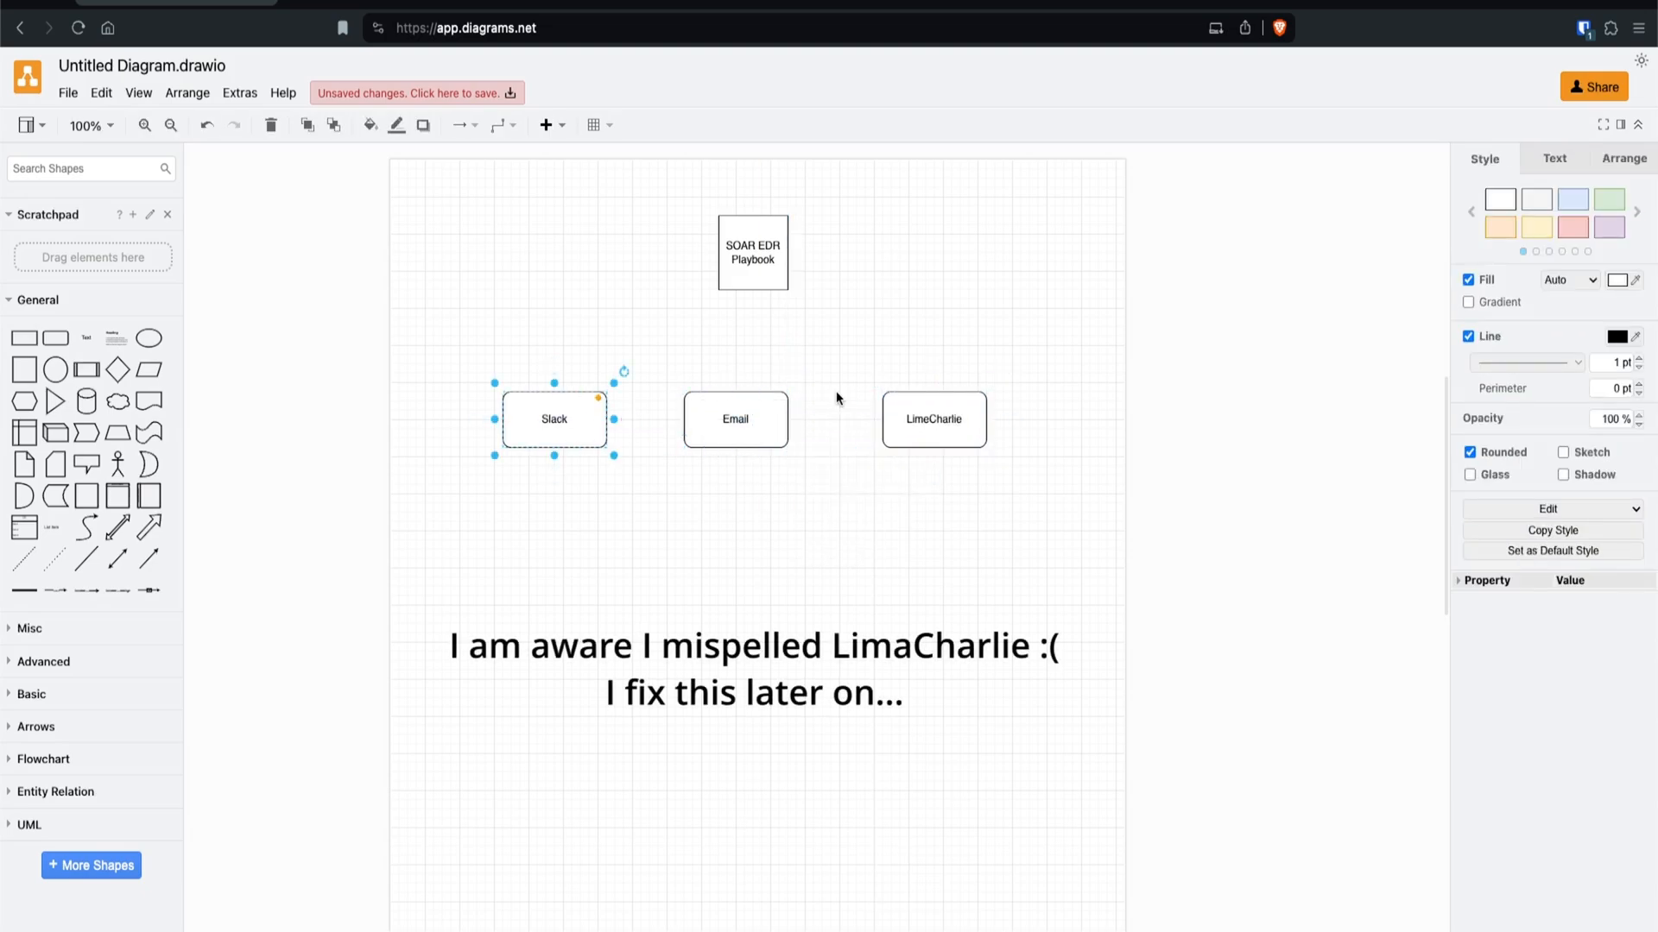
{"action": "left_click", "coordinate": [1599, 222]}
{"action": "left_click", "coordinate": [729, 425]}
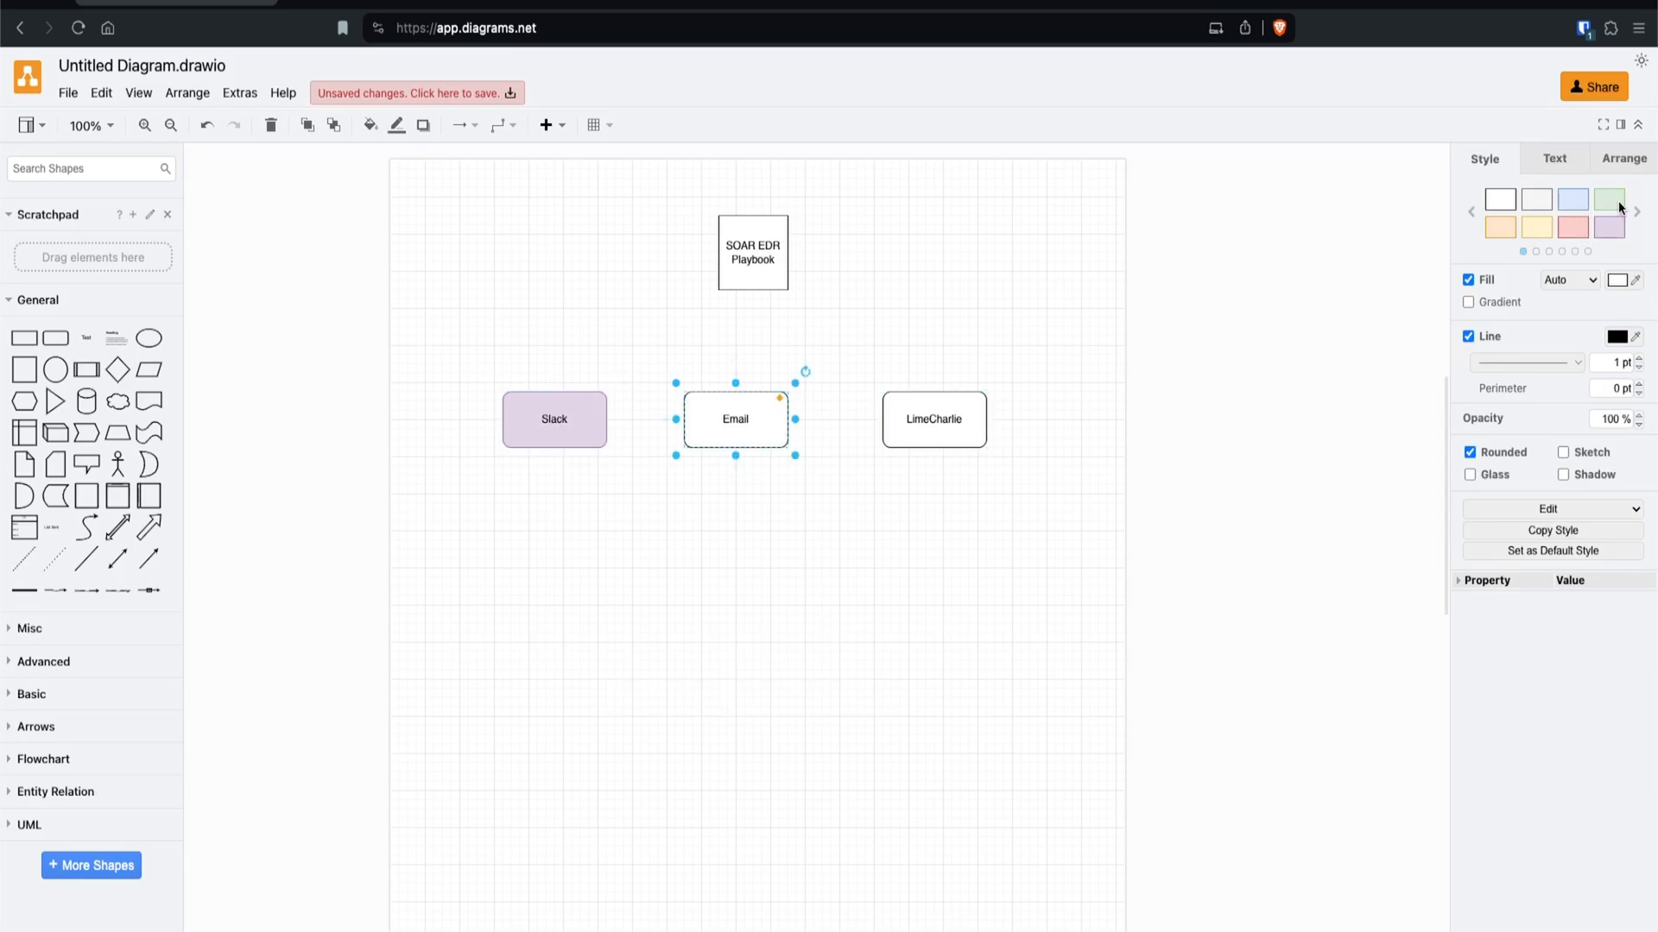
{"action": "left_click", "coordinate": [1620, 207]}
{"action": "left_click", "coordinate": [925, 416]}
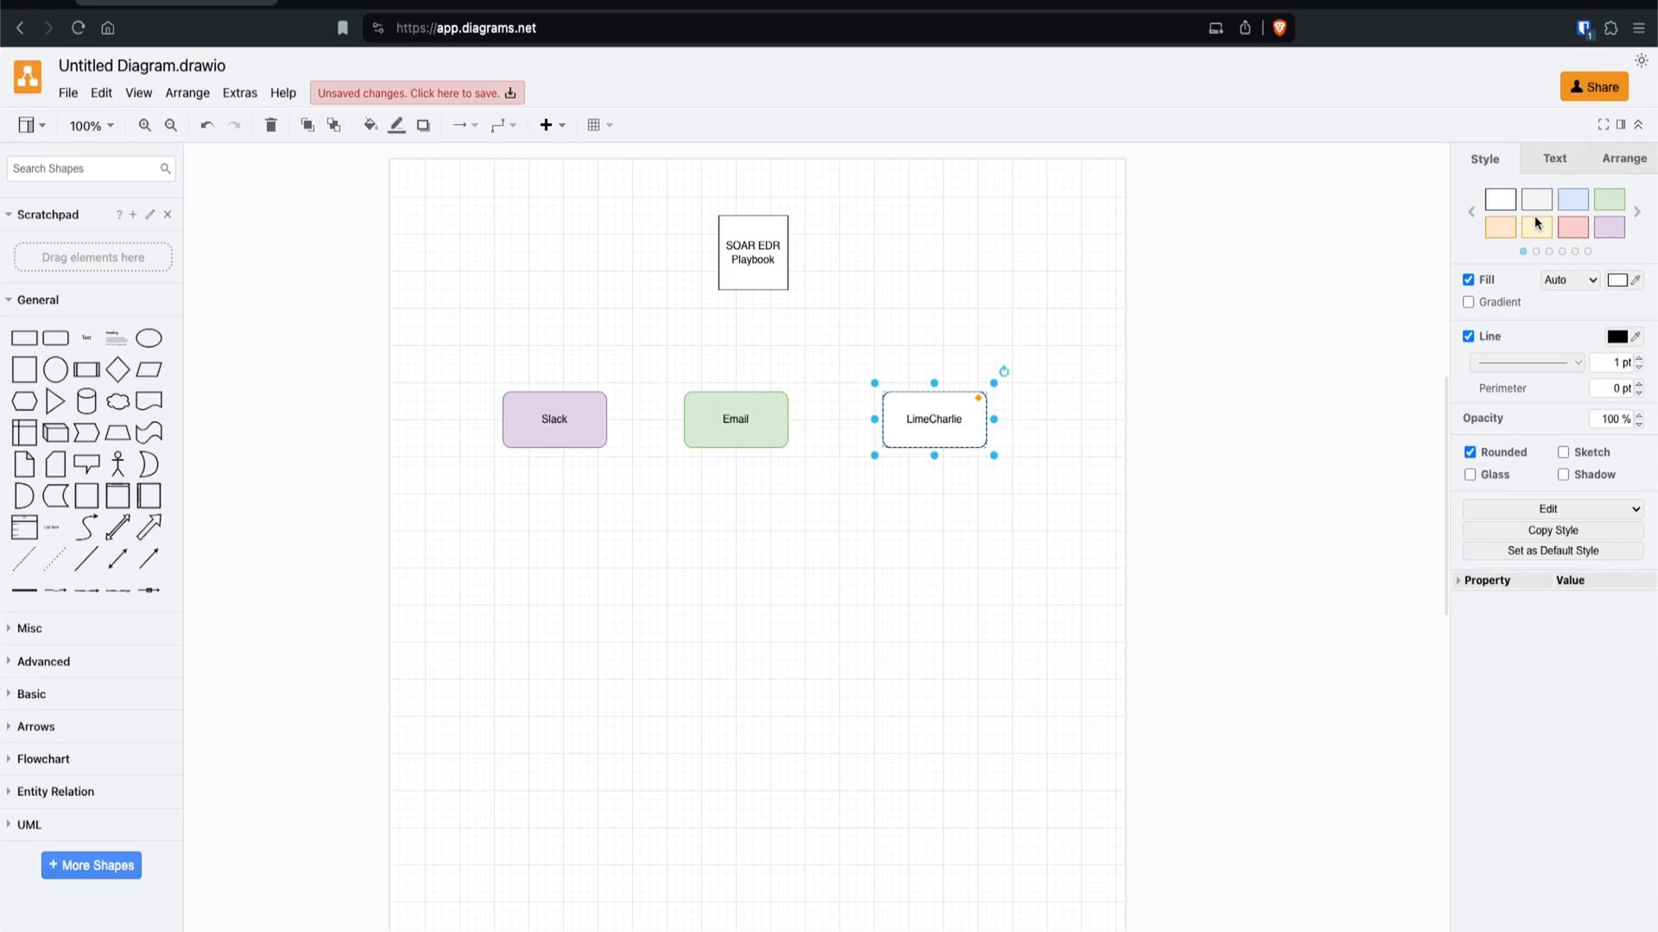
{"action": "left_click", "coordinate": [1571, 202]}
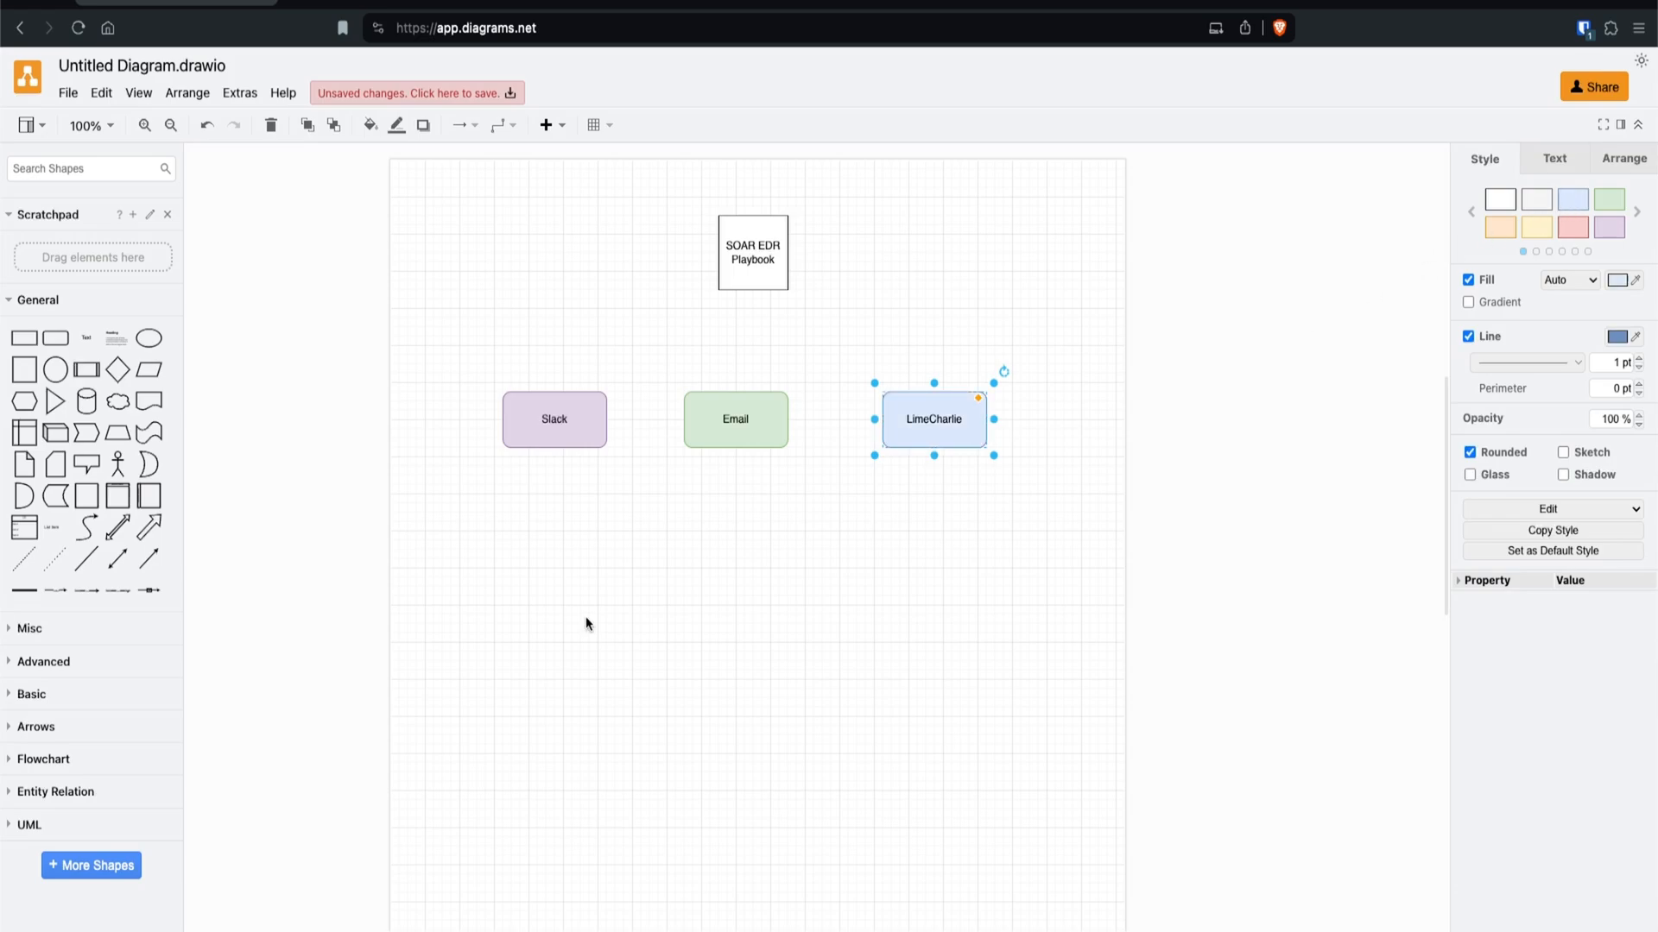
Step: Move the LimeCharlie box below Slack and add a purple rounded rectangle labelled "Tines" below Email
{"action": "left_click_drag", "start_coordinate": [906, 423], "coordinate": [484, 543]}
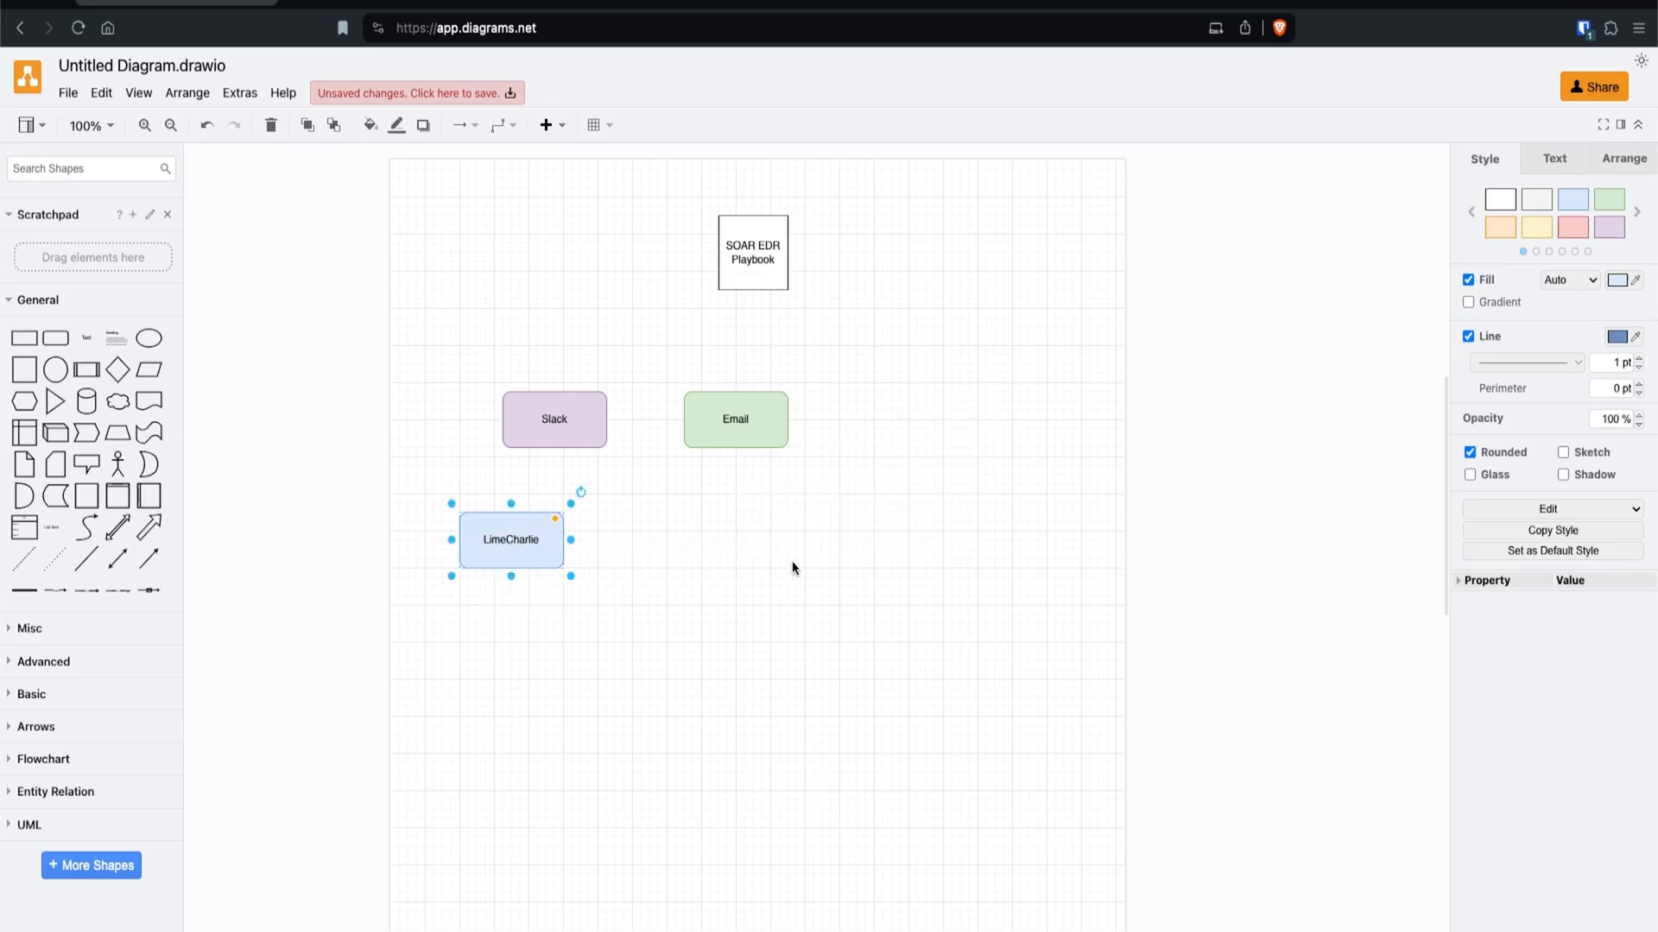
{"action": "left_click", "coordinate": [55, 338]}
{"action": "left_click_drag", "start_coordinate": [814, 542], "coordinate": [743, 538]}
{"action": "double_click", "coordinate": [742, 539]}
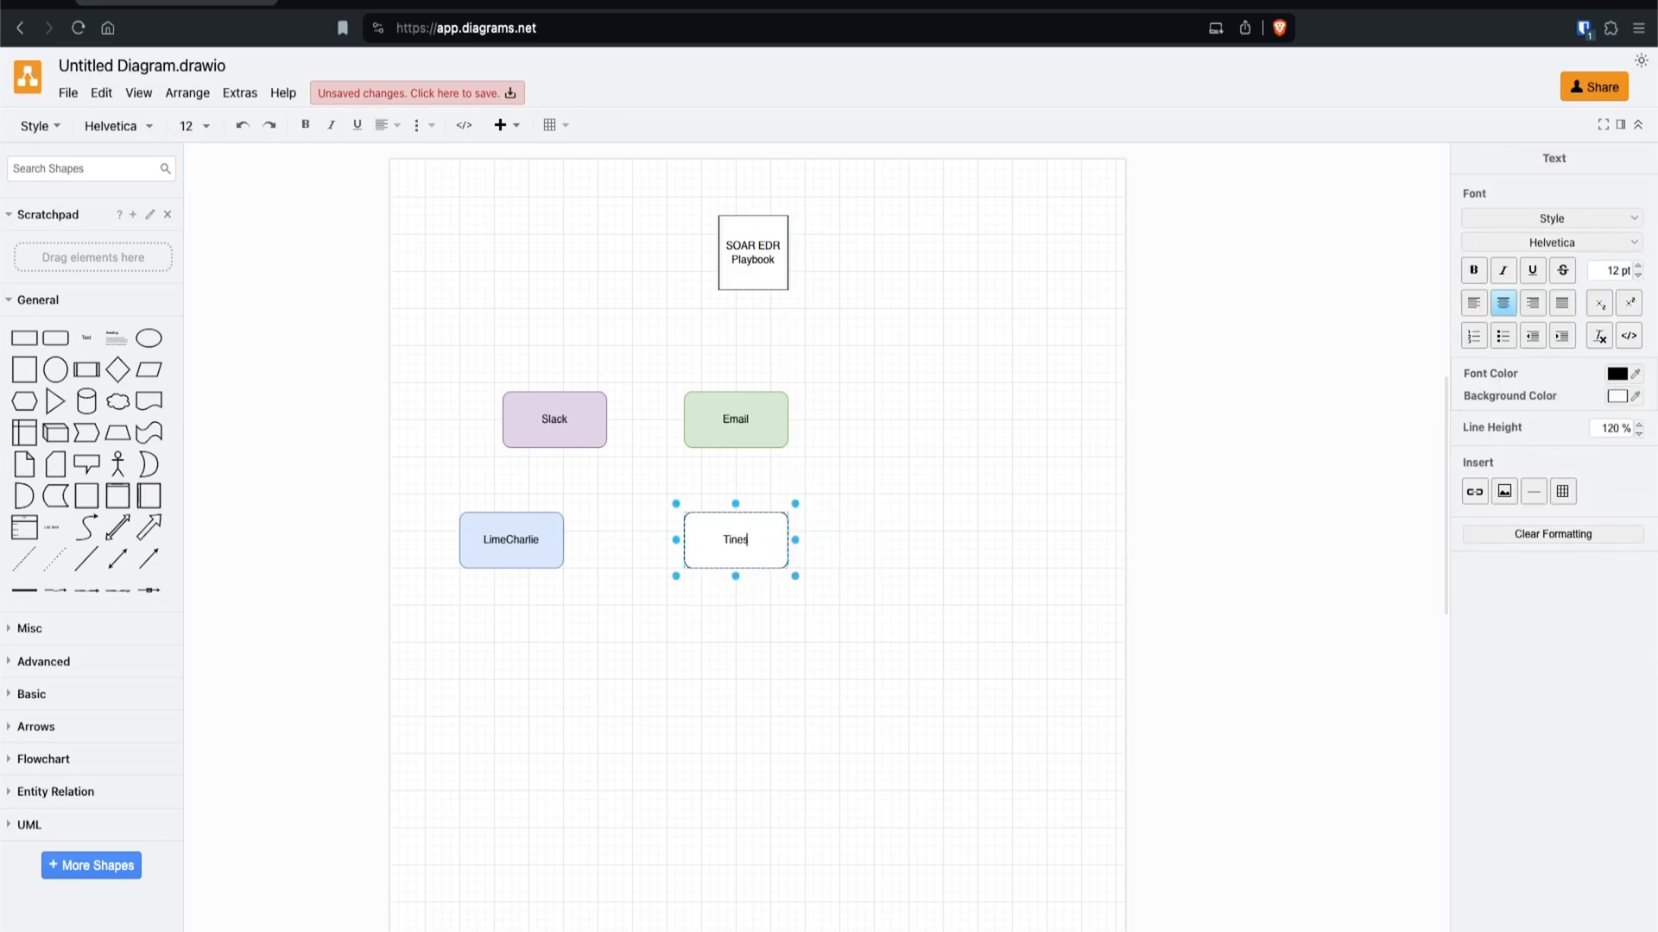
{"action": "left_click", "coordinate": [865, 566]}
{"action": "left_click", "coordinate": [781, 557]}
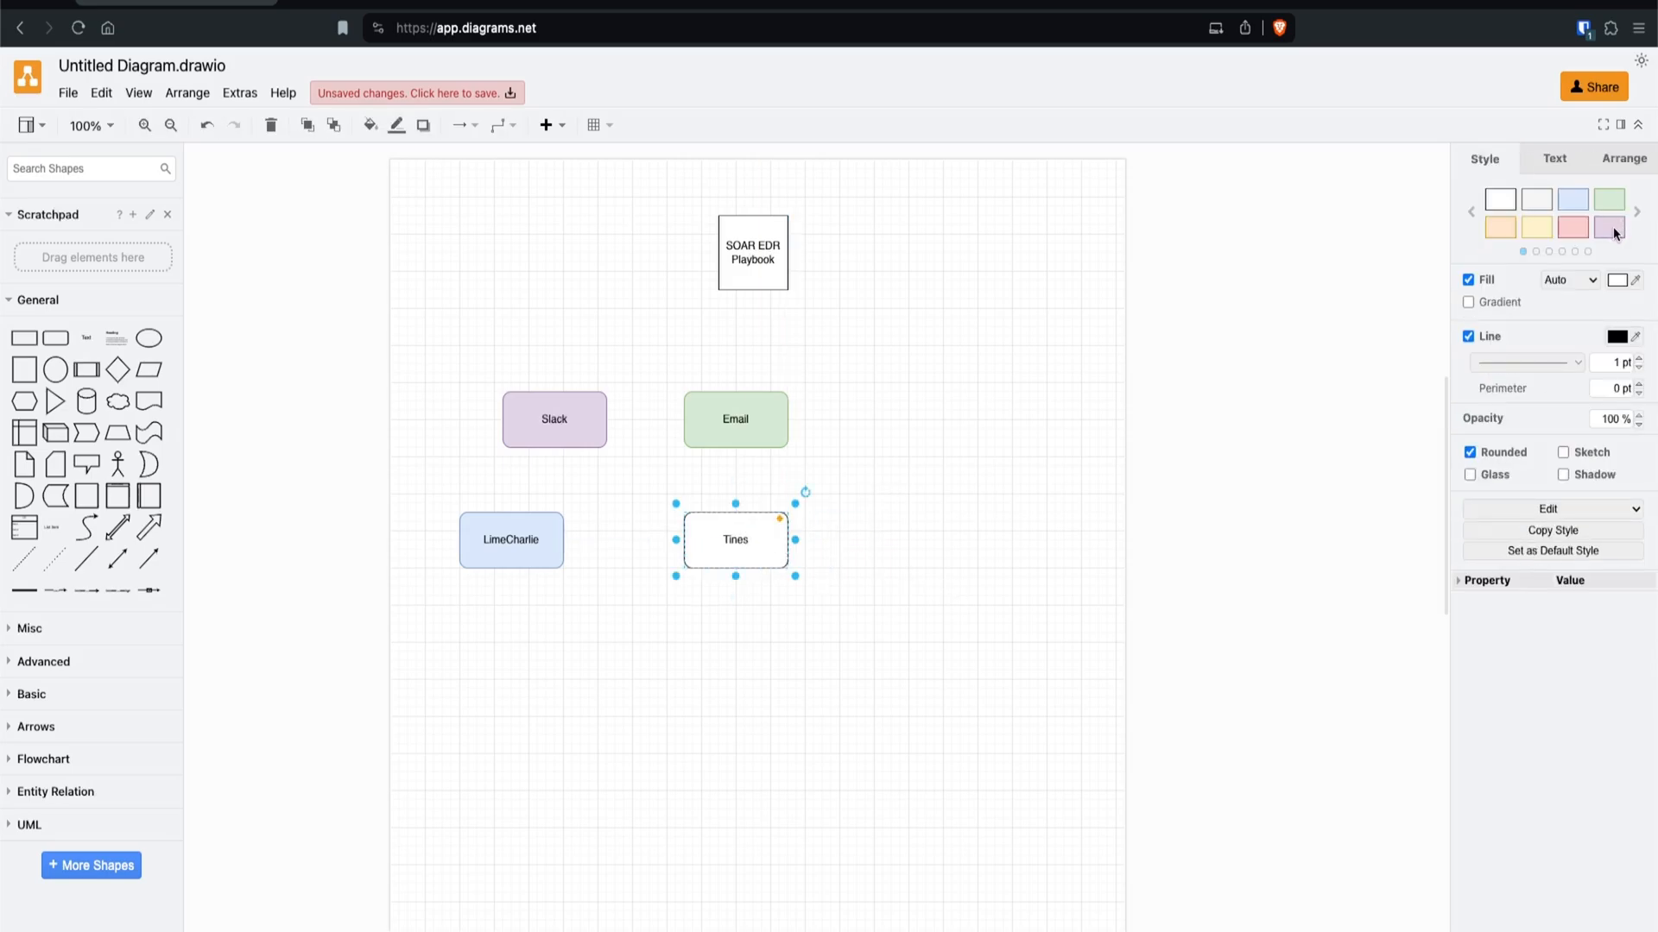
{"action": "left_click", "coordinate": [1613, 227]}
{"action": "left_click", "coordinate": [1008, 369]}
Step: Recolour the Slack box red, then move Slack and Email to the lower part of the page and Tines beneath the playbook box
{"action": "left_click", "coordinate": [580, 422]}
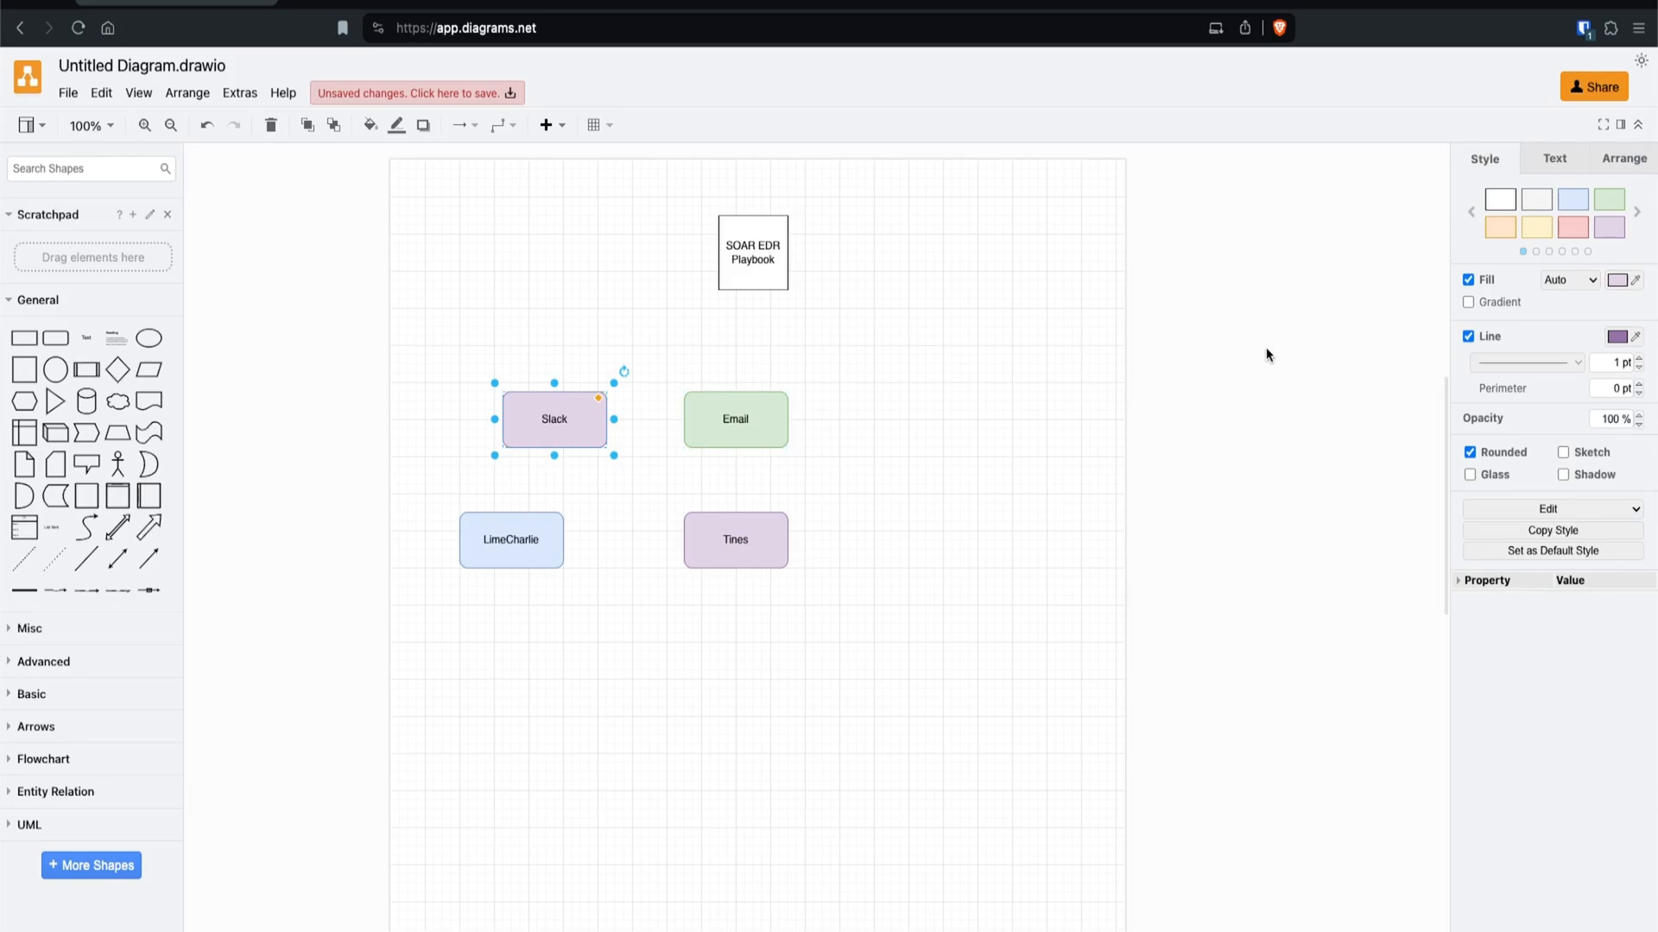
{"action": "left_click", "coordinate": [1572, 226]}
{"action": "left_click_drag", "start_coordinate": [561, 423], "coordinate": [713, 720]}
{"action": "left_click_drag", "start_coordinate": [738, 421], "coordinate": [877, 728]}
{"action": "left_click_drag", "start_coordinate": [735, 528], "coordinate": [753, 372]}
Step: Place LimeCharlie level with Tines on its left and connect it to Tines with an arrow labelled "Detection"
{"action": "left_click_drag", "start_coordinate": [513, 538], "coordinate": [759, 381]}
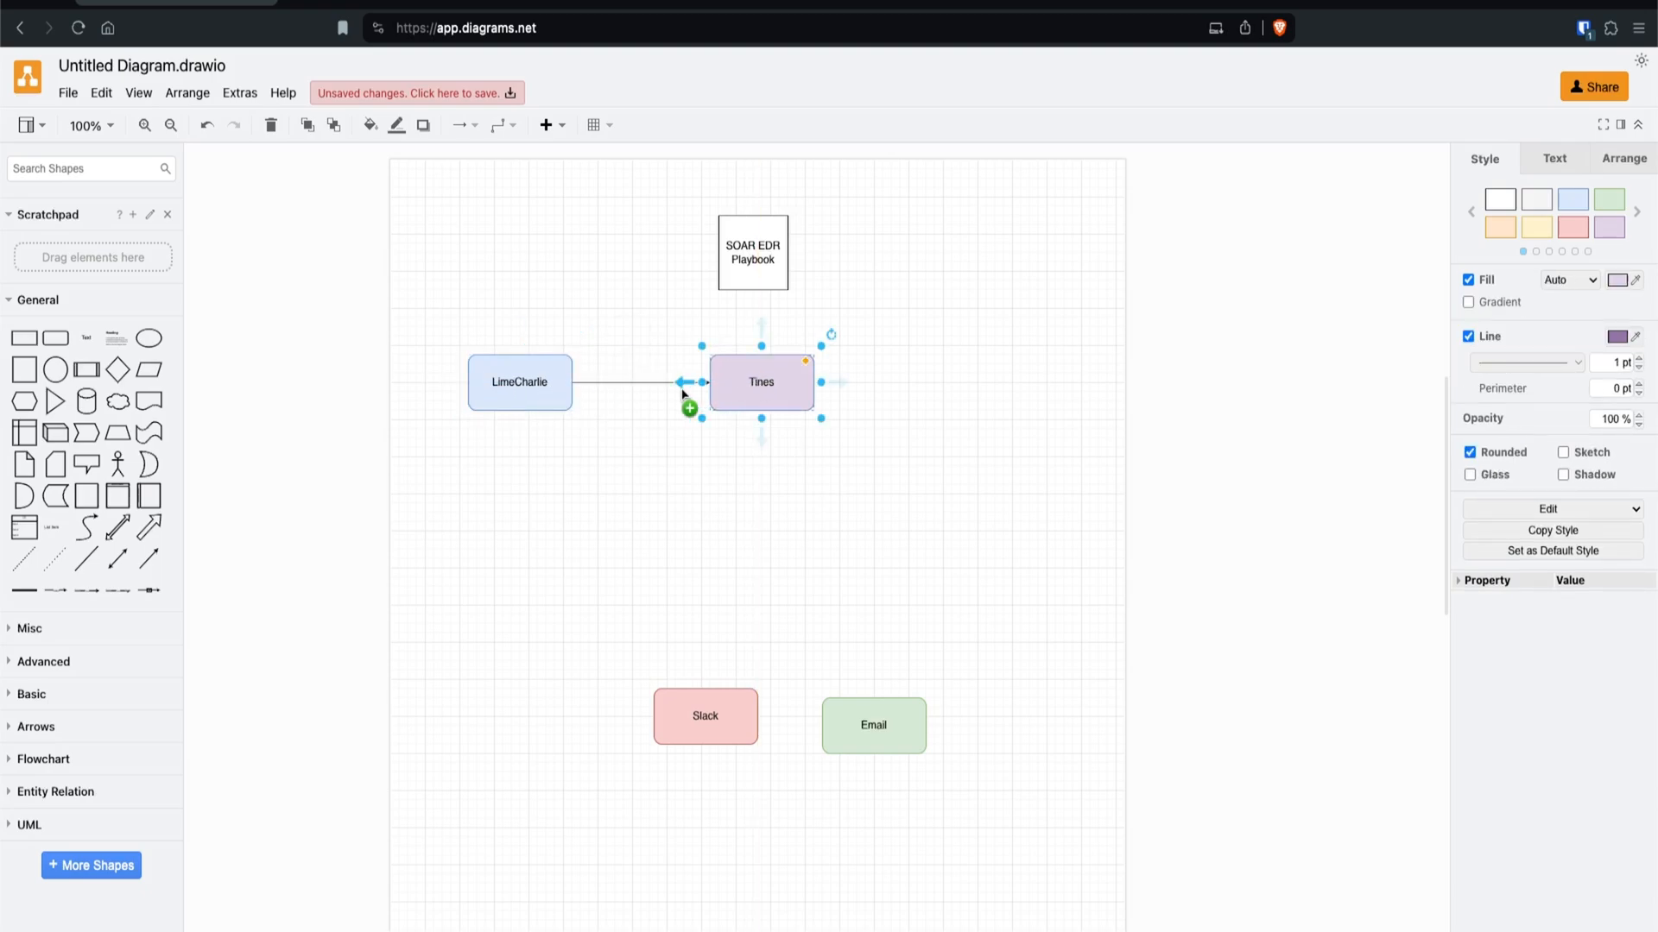
{"action": "double_click", "coordinate": [627, 382]}
{"action": "type", "text": "Detection"}
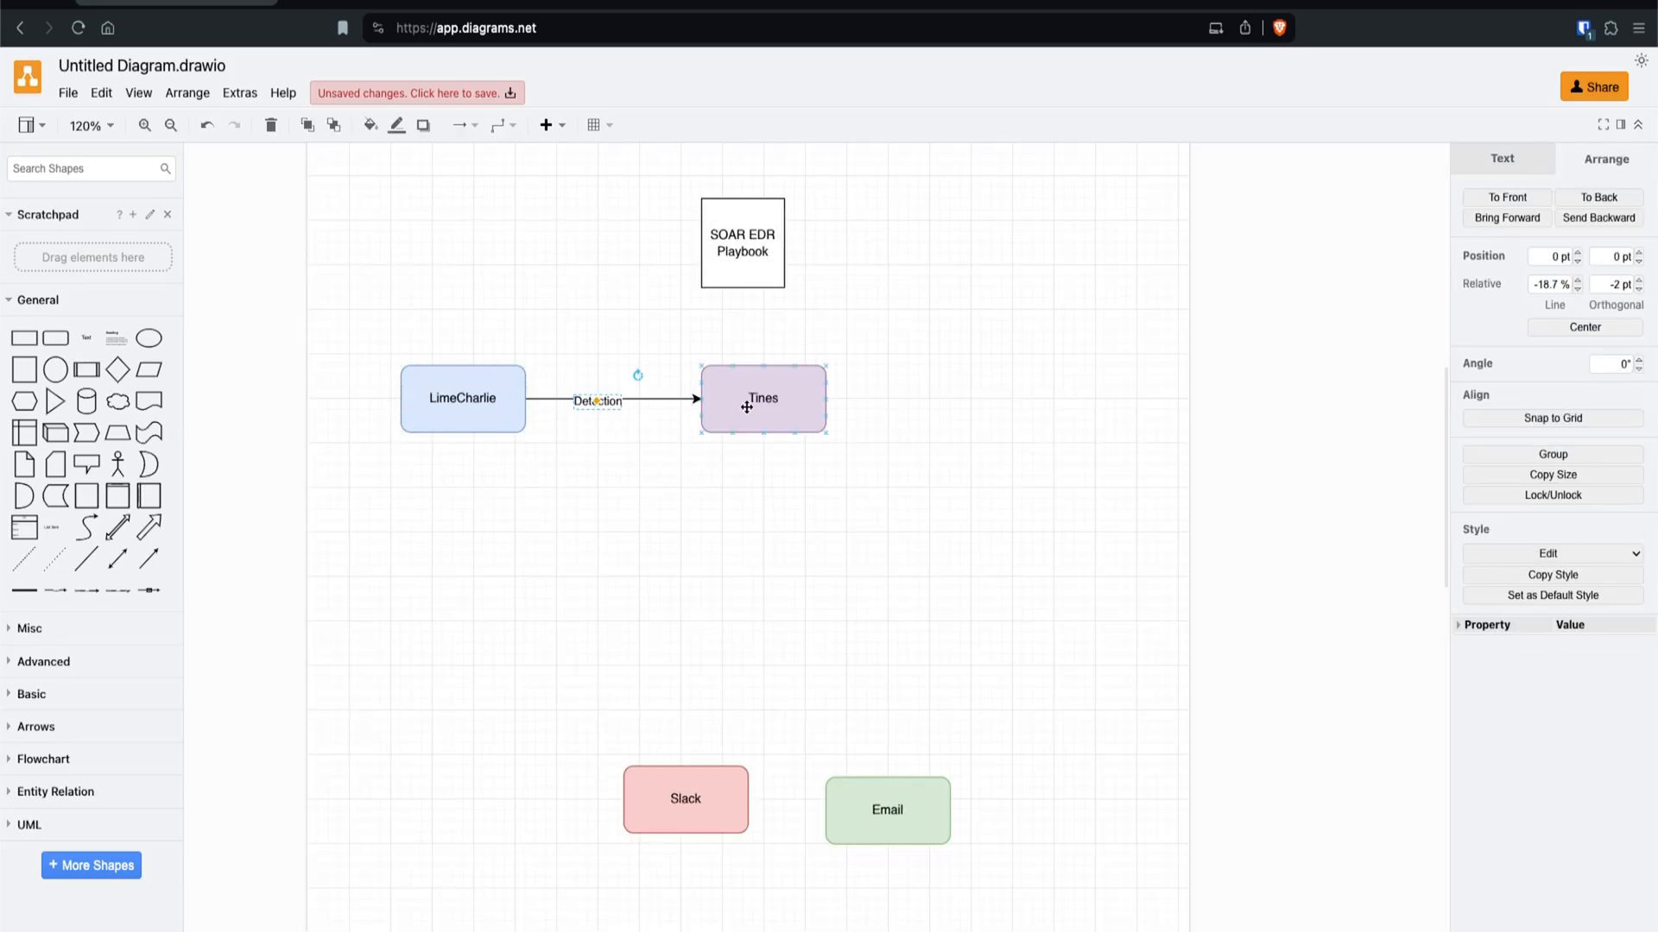
{"action": "left_click", "coordinate": [747, 407]}
{"action": "left_click_drag", "start_coordinate": [786, 409], "coordinate": [777, 409]}
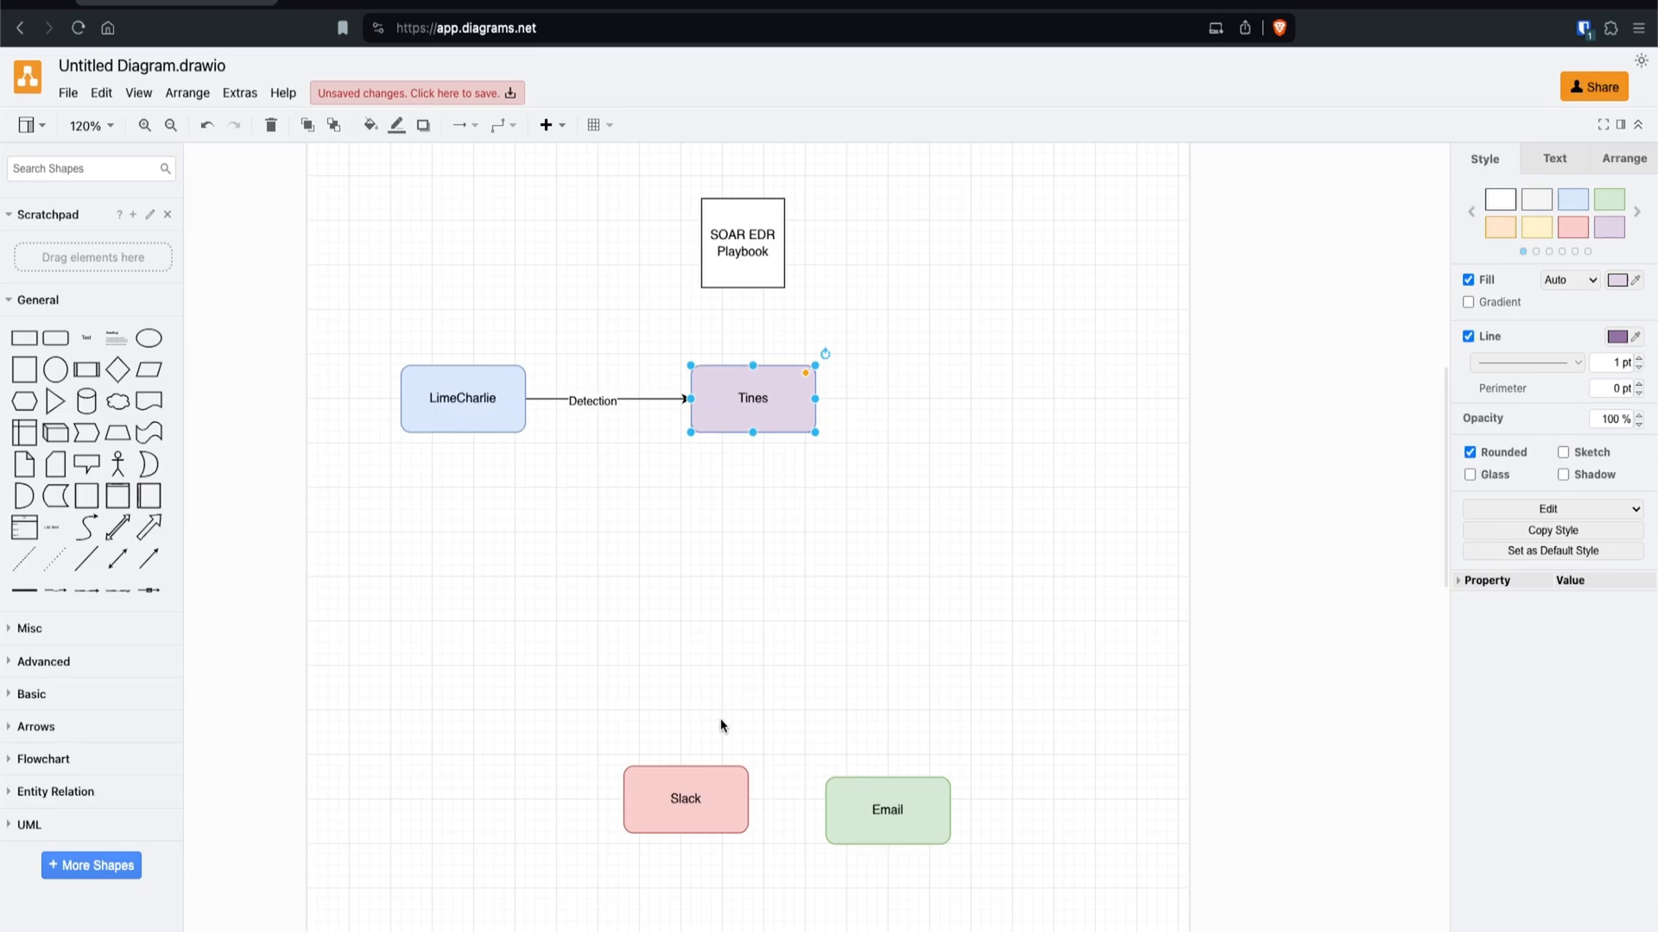
Step: Move Slack up to just below the detection arrow and connect Tines to it with a straight arrow
{"action": "left_click_drag", "start_coordinate": [686, 788], "coordinate": [619, 555]}
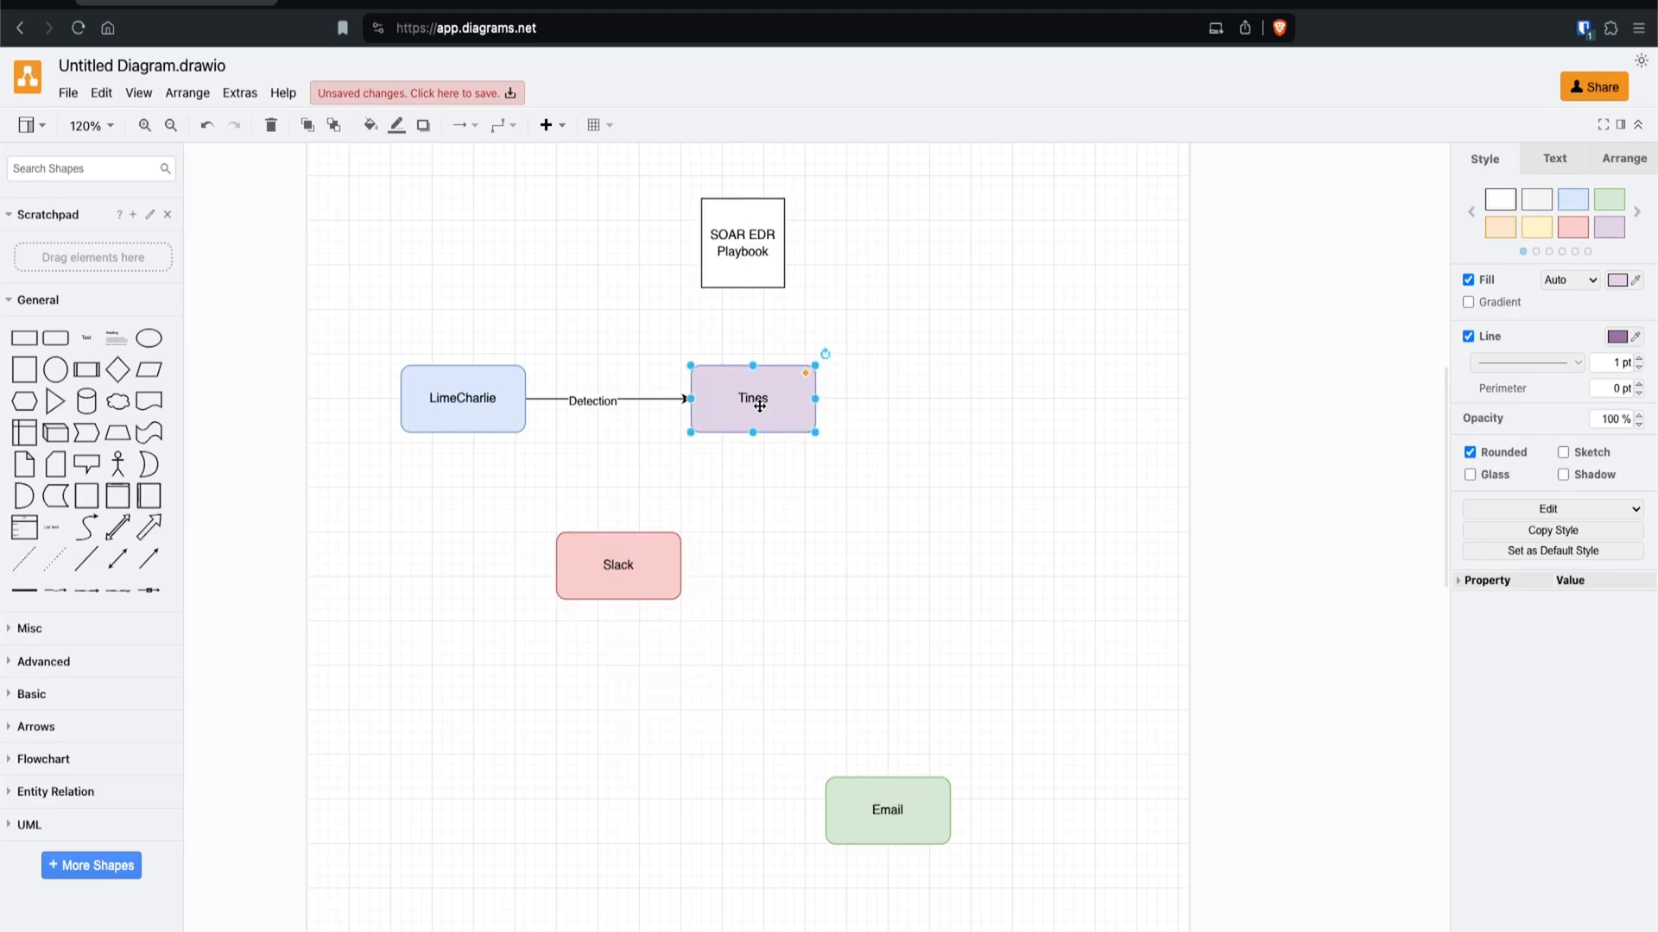
{"action": "left_click_drag", "start_coordinate": [752, 455], "coordinate": [634, 566]}
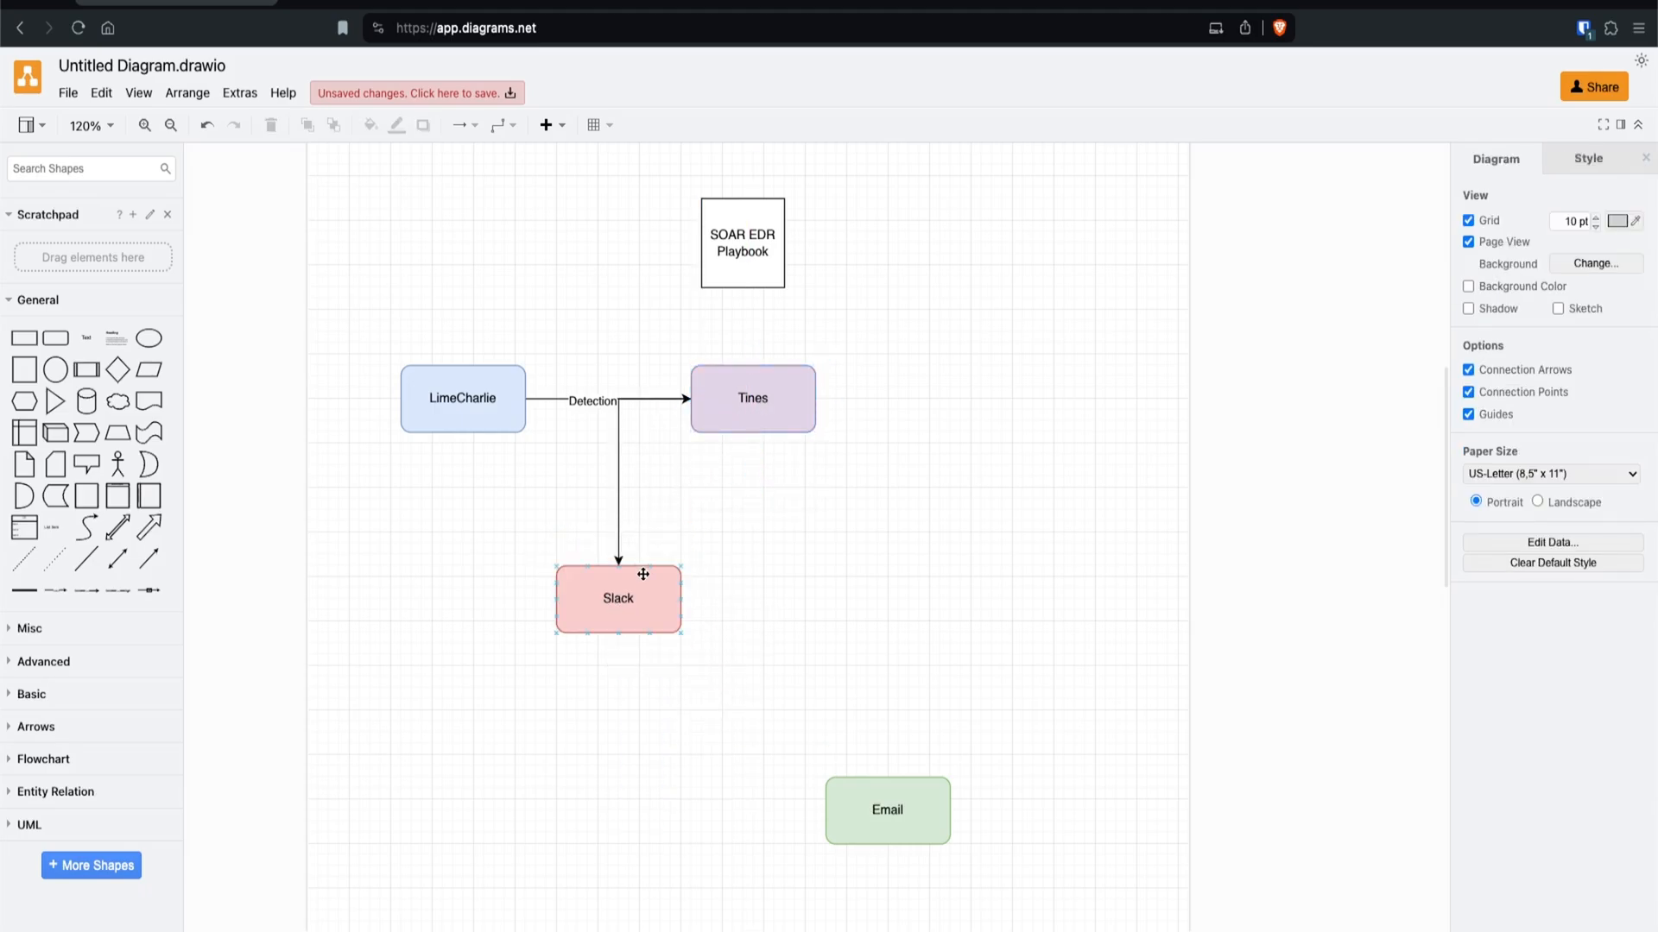
{"action": "left_click", "coordinate": [620, 472]}
{"action": "left_click", "coordinate": [1496, 333]}
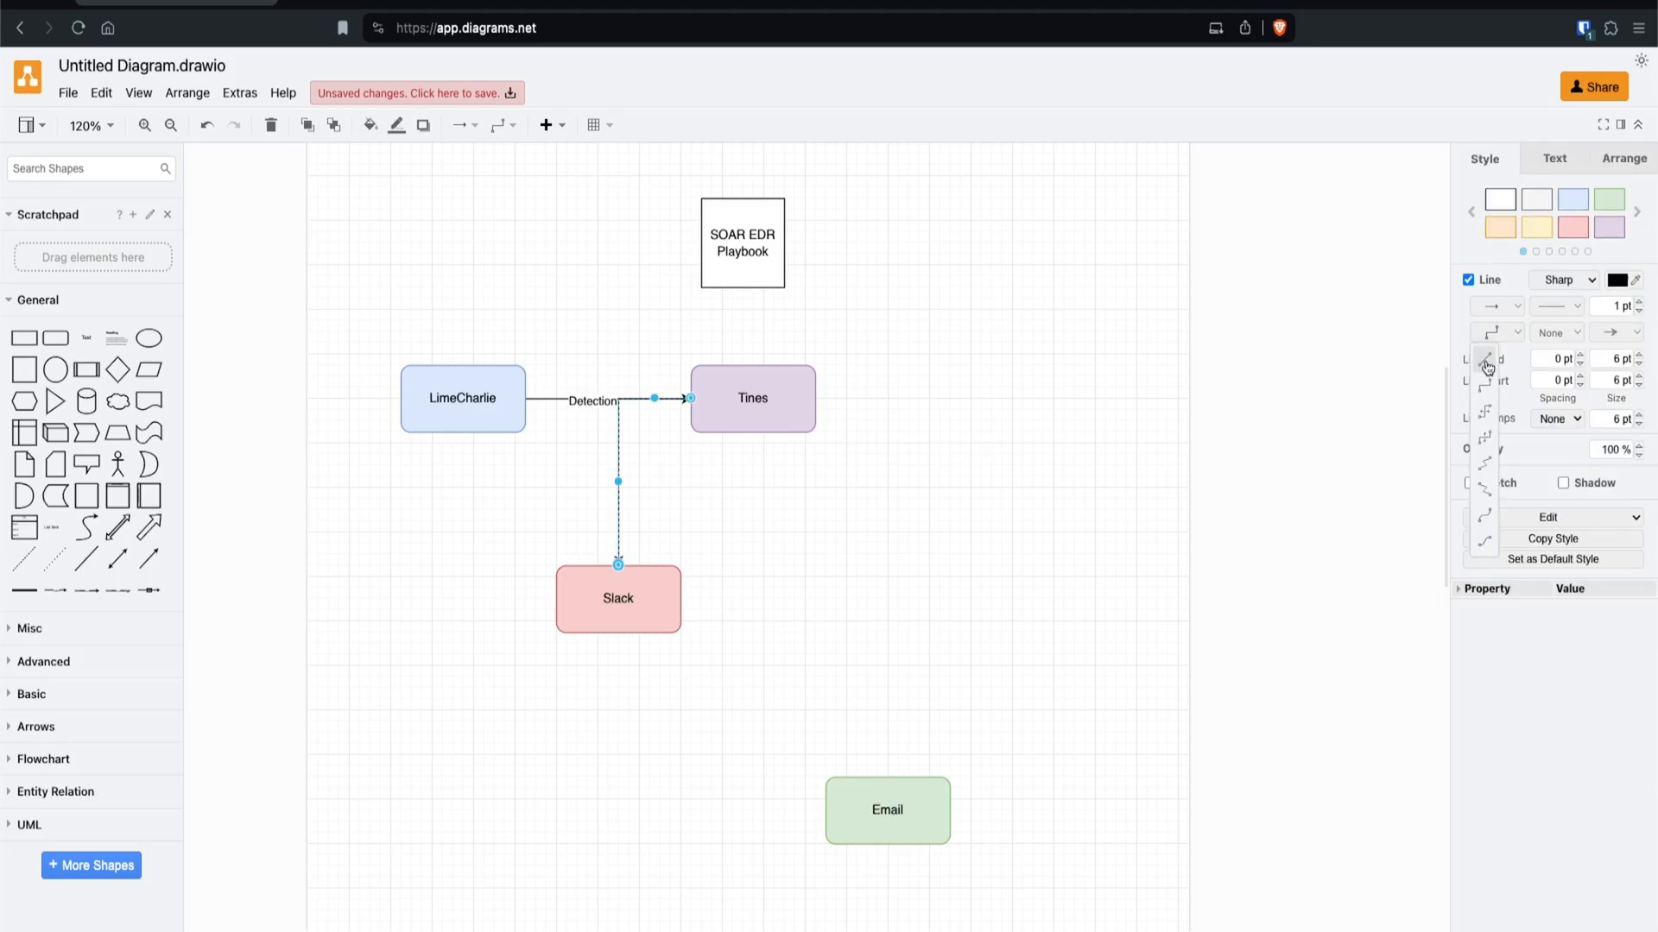
{"action": "left_click", "coordinate": [1487, 366]}
{"action": "left_click", "coordinate": [755, 548]}
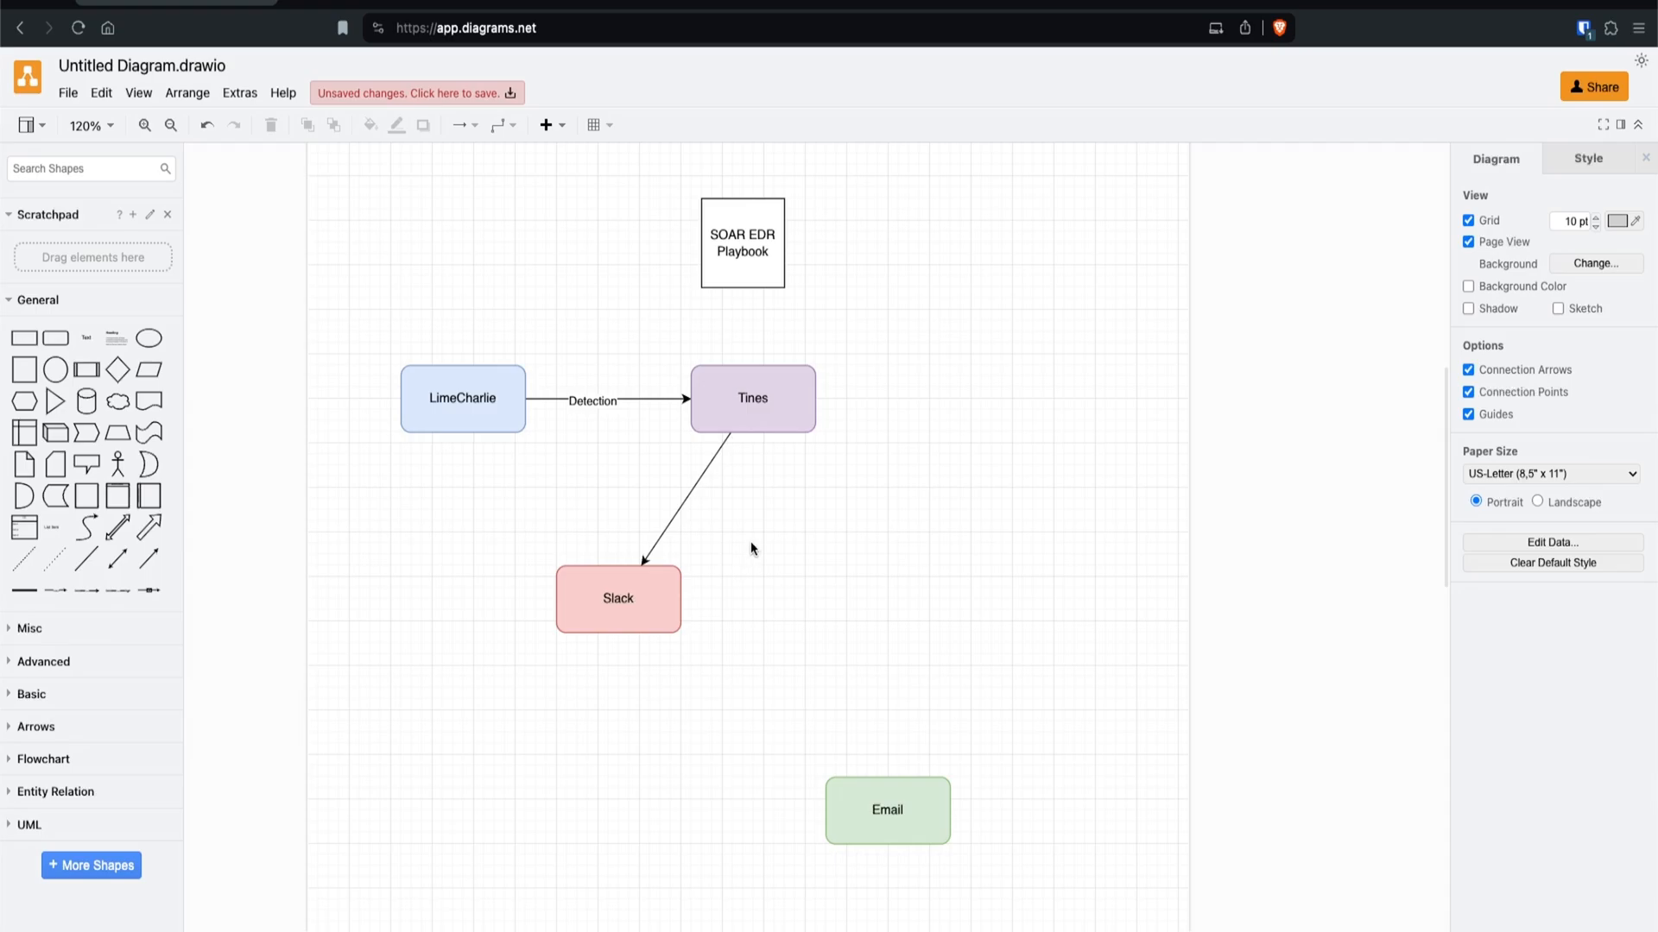
Step: Move Slack further left and label the arrow from Tines to Slack "Send message with details"
{"action": "left_click_drag", "start_coordinate": [623, 610], "coordinate": [490, 619]}
{"action": "double_click", "coordinate": [619, 505]}
{"action": "type", "text": "Send message with details"}
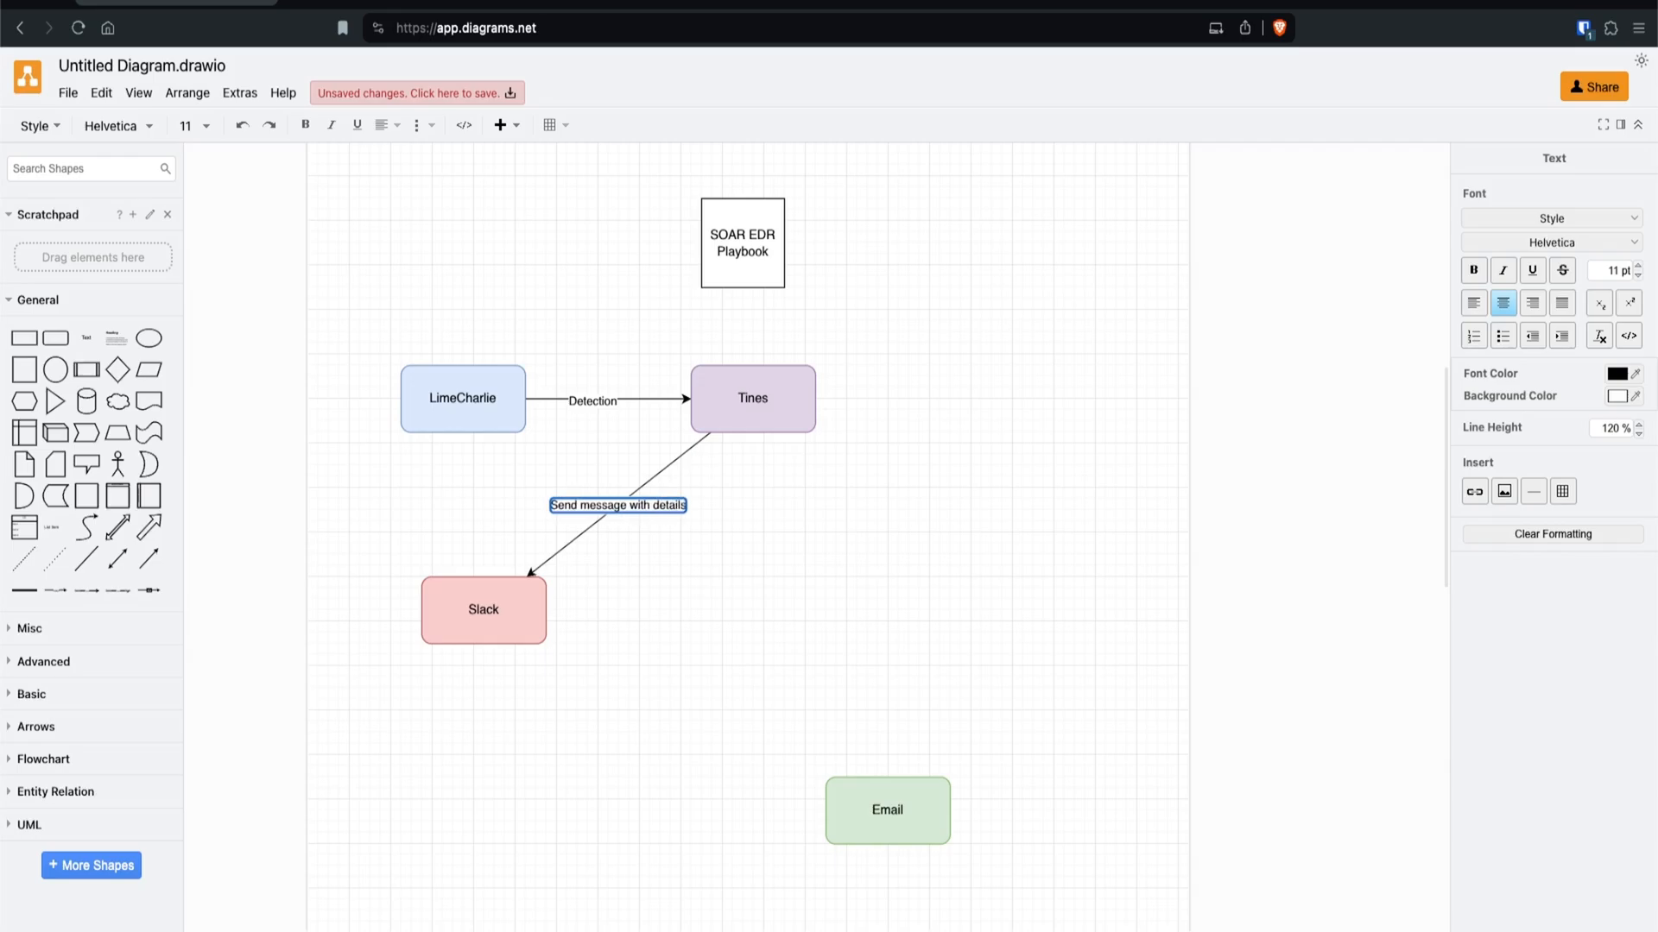
Step: Move Email up to the lower right of Tines and connect Tines to it with a straight arrow
{"action": "left_click_drag", "start_coordinate": [887, 809], "coordinate": [919, 588]}
{"action": "left_click", "coordinate": [769, 414]}
{"action": "left_click_drag", "start_coordinate": [758, 458], "coordinate": [913, 583]}
{"action": "left_click", "coordinate": [880, 432]}
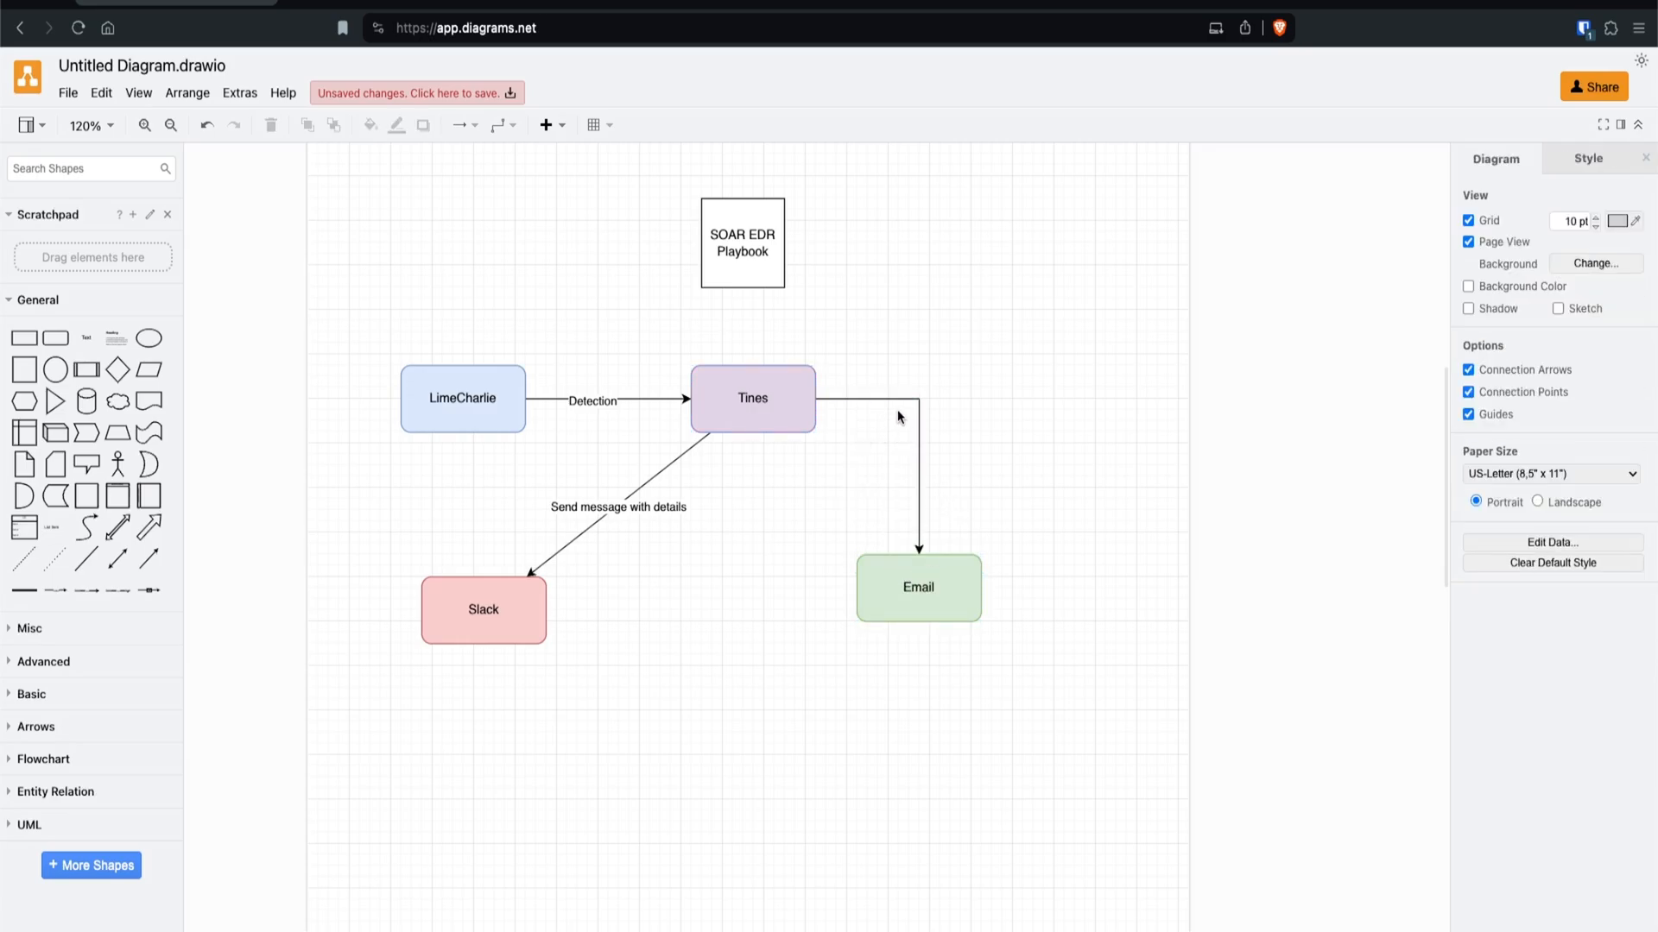
{"action": "left_click", "coordinate": [911, 401]}
{"action": "left_click", "coordinate": [1502, 335]}
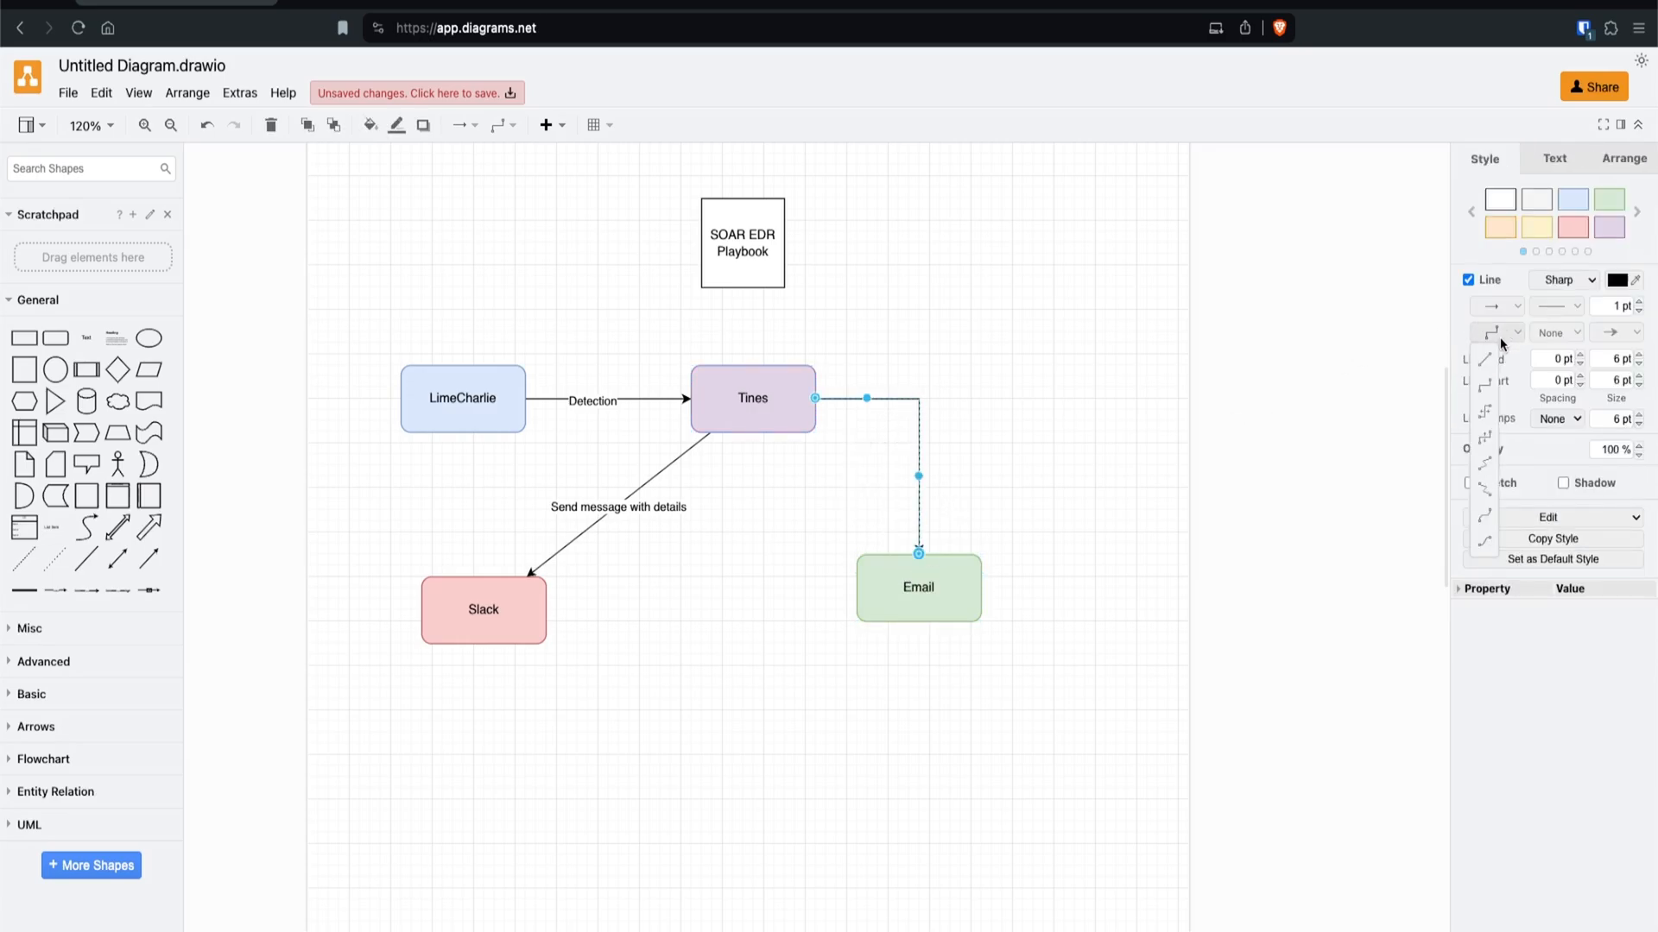
{"action": "left_click", "coordinate": [1493, 367]}
{"action": "left_click", "coordinate": [1293, 432]}
Step: Duplicate the "Send message with details" label and place the copy on the arrow from Tines to Email
{"action": "left_click", "coordinate": [639, 508]}
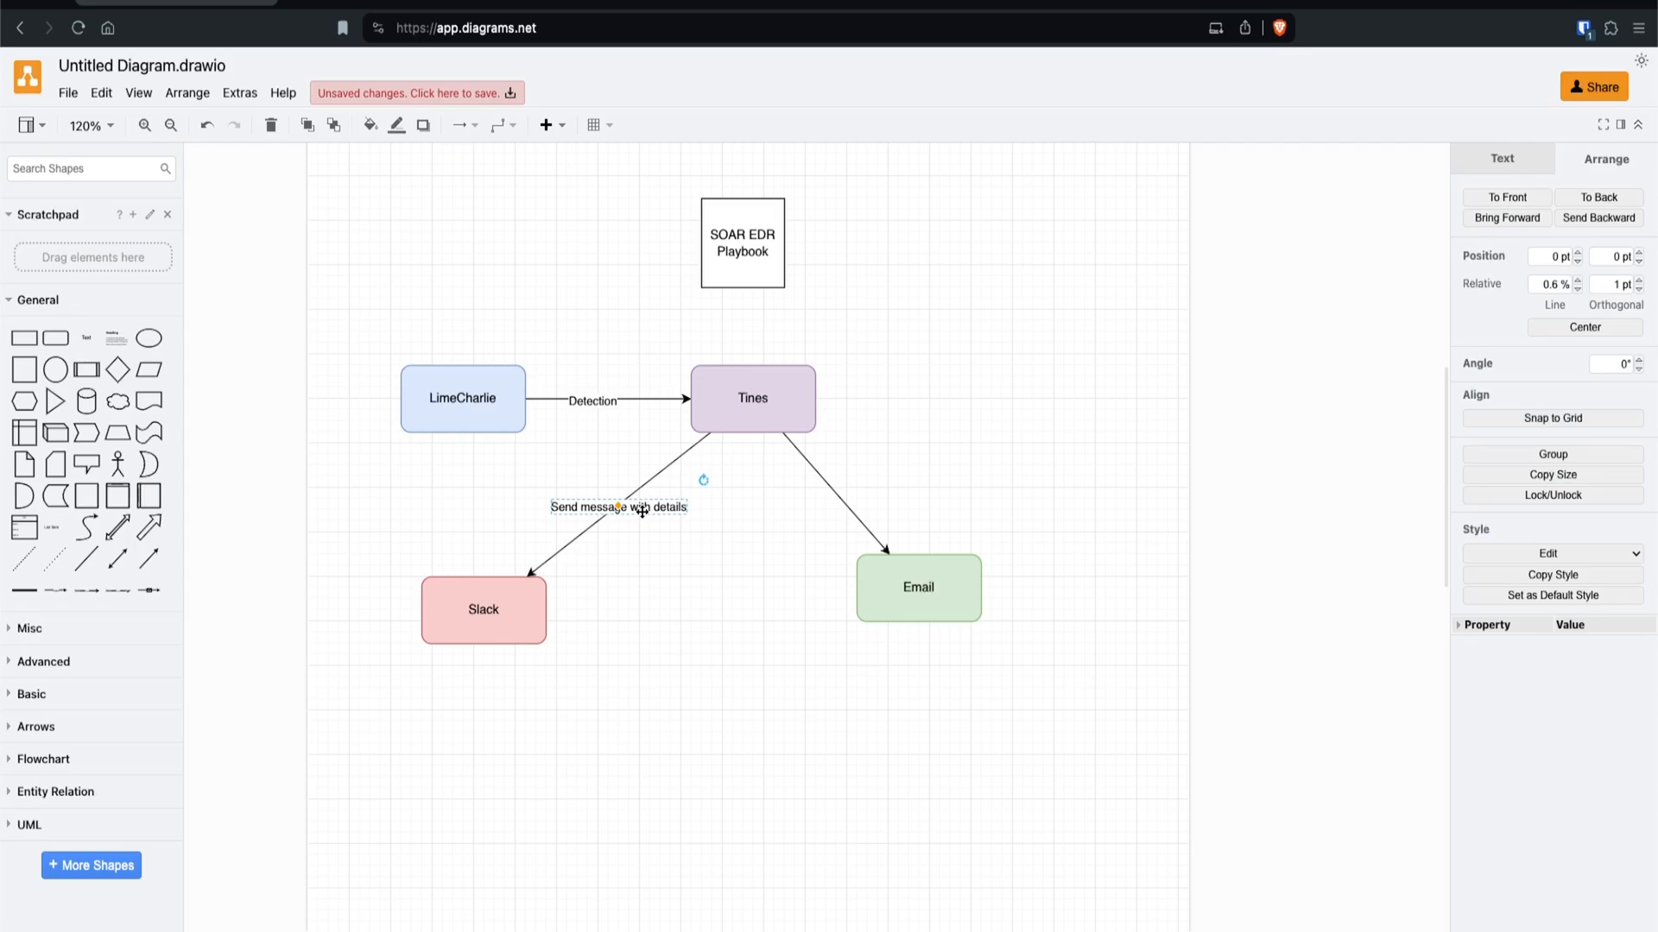
{"action": "key", "text": "ctrl+d"}
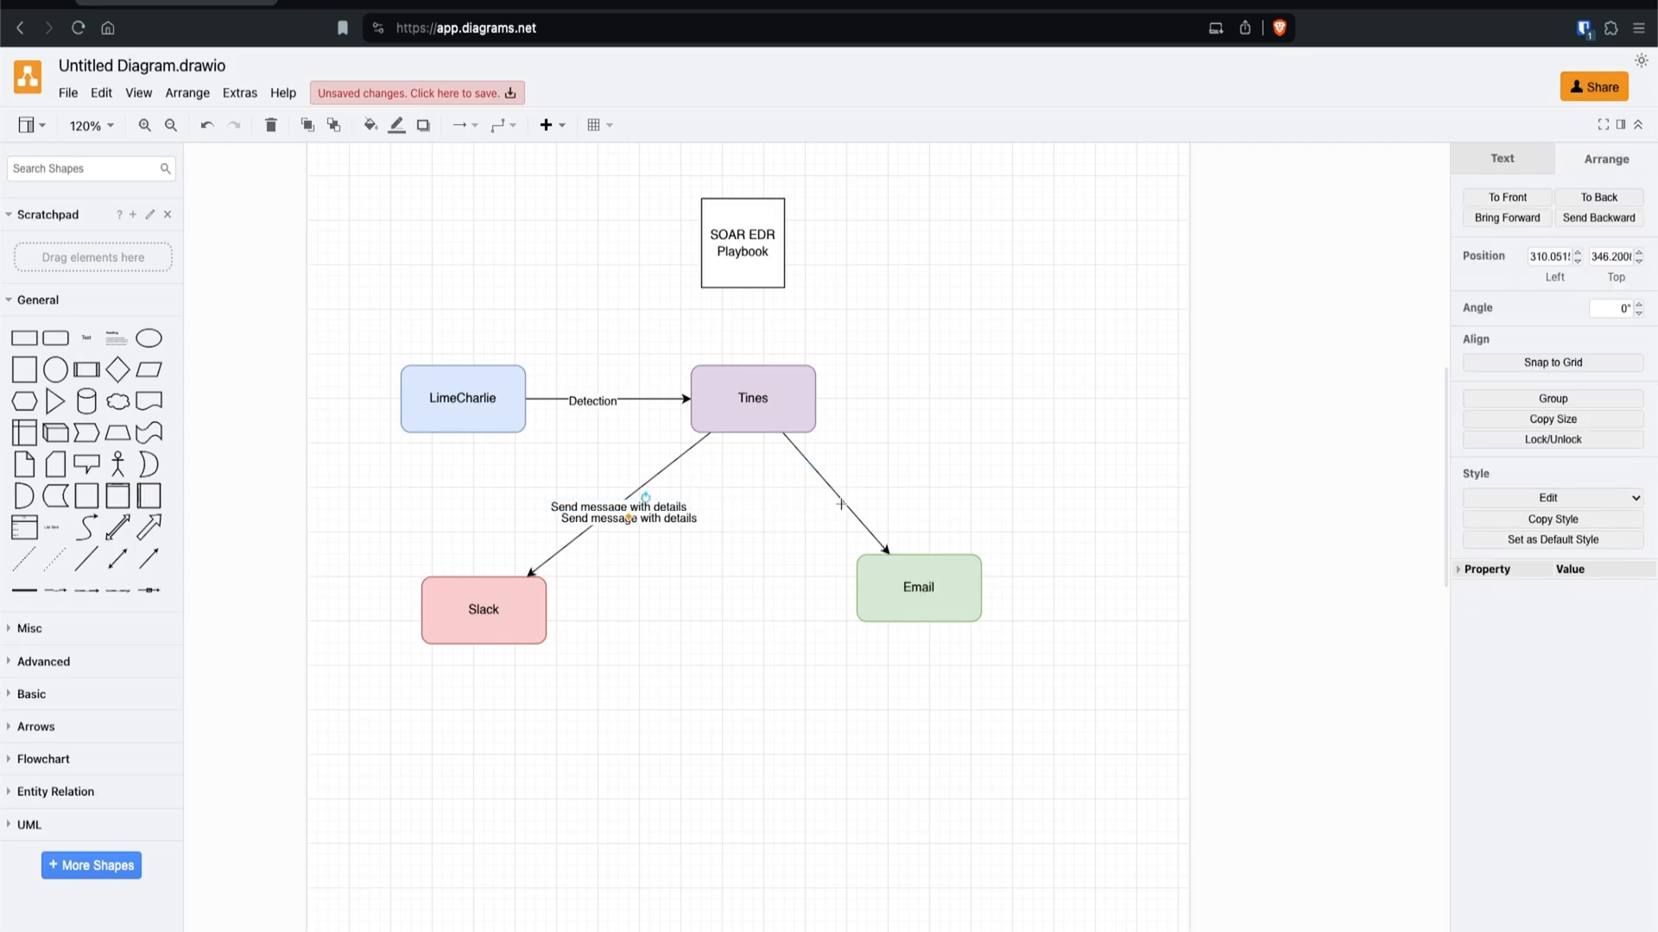
{"action": "left_click_drag", "start_coordinate": [674, 518], "coordinate": [880, 495]}
{"action": "left_click", "coordinate": [931, 481]}
{"action": "key", "text": "ctrl+plus"}
Step: Place another copy of the label to the upper right of Tines and change its text to "Message with details contains"
{"action": "left_click", "coordinate": [927, 503]}
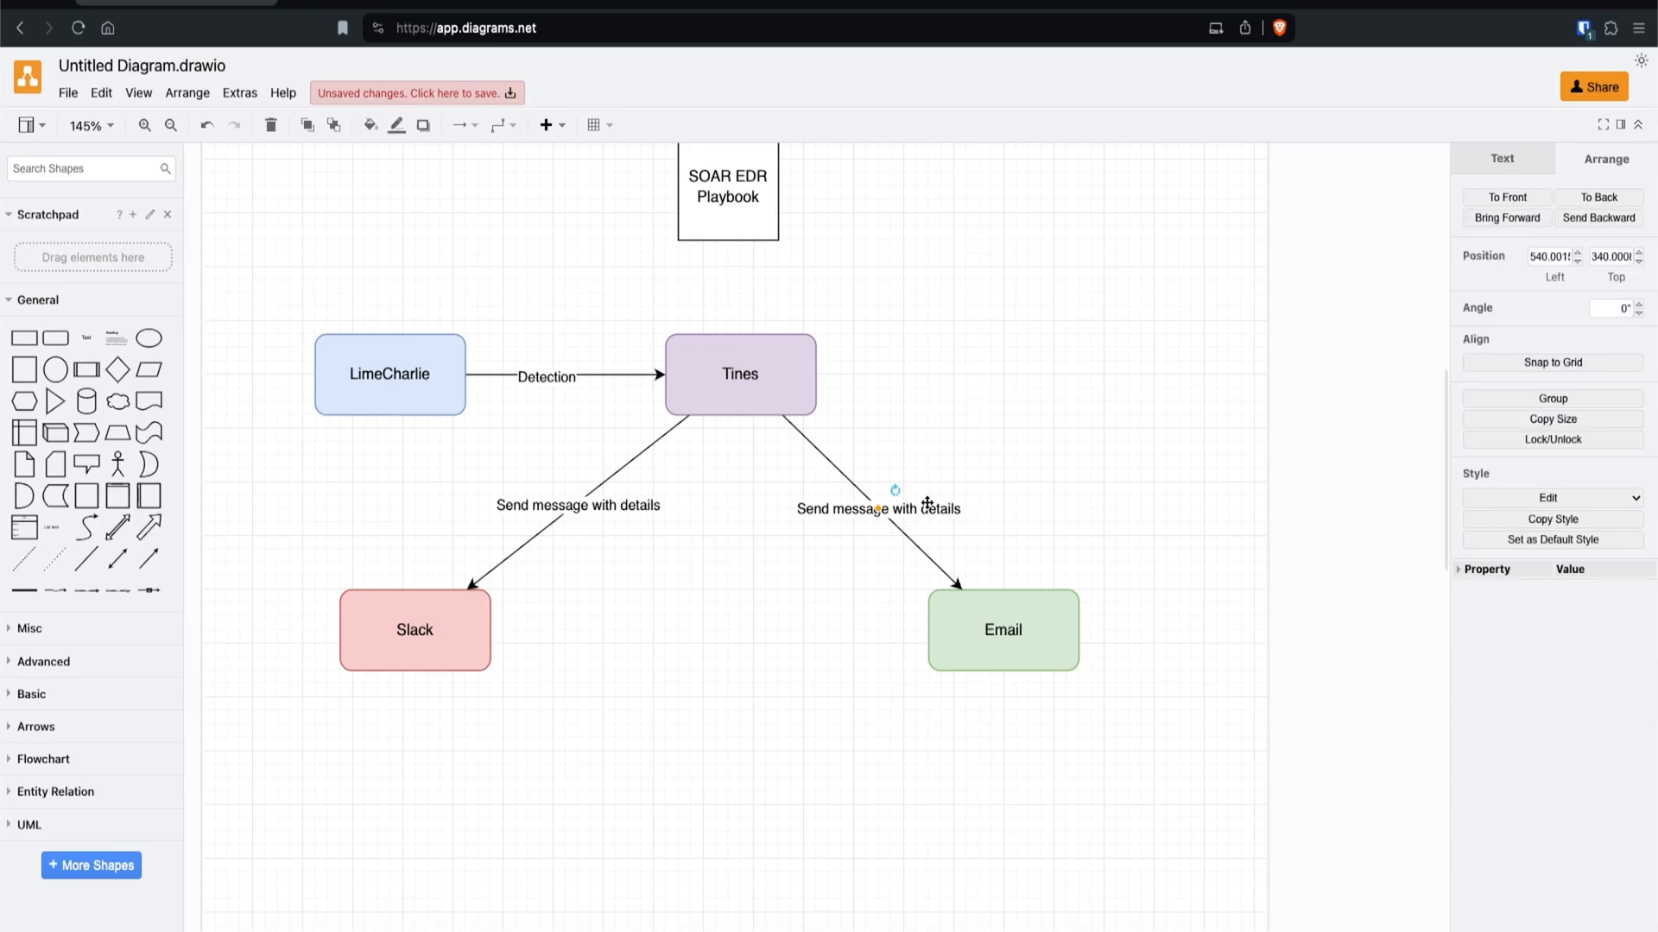
{"action": "key", "text": "ctrl+d"}
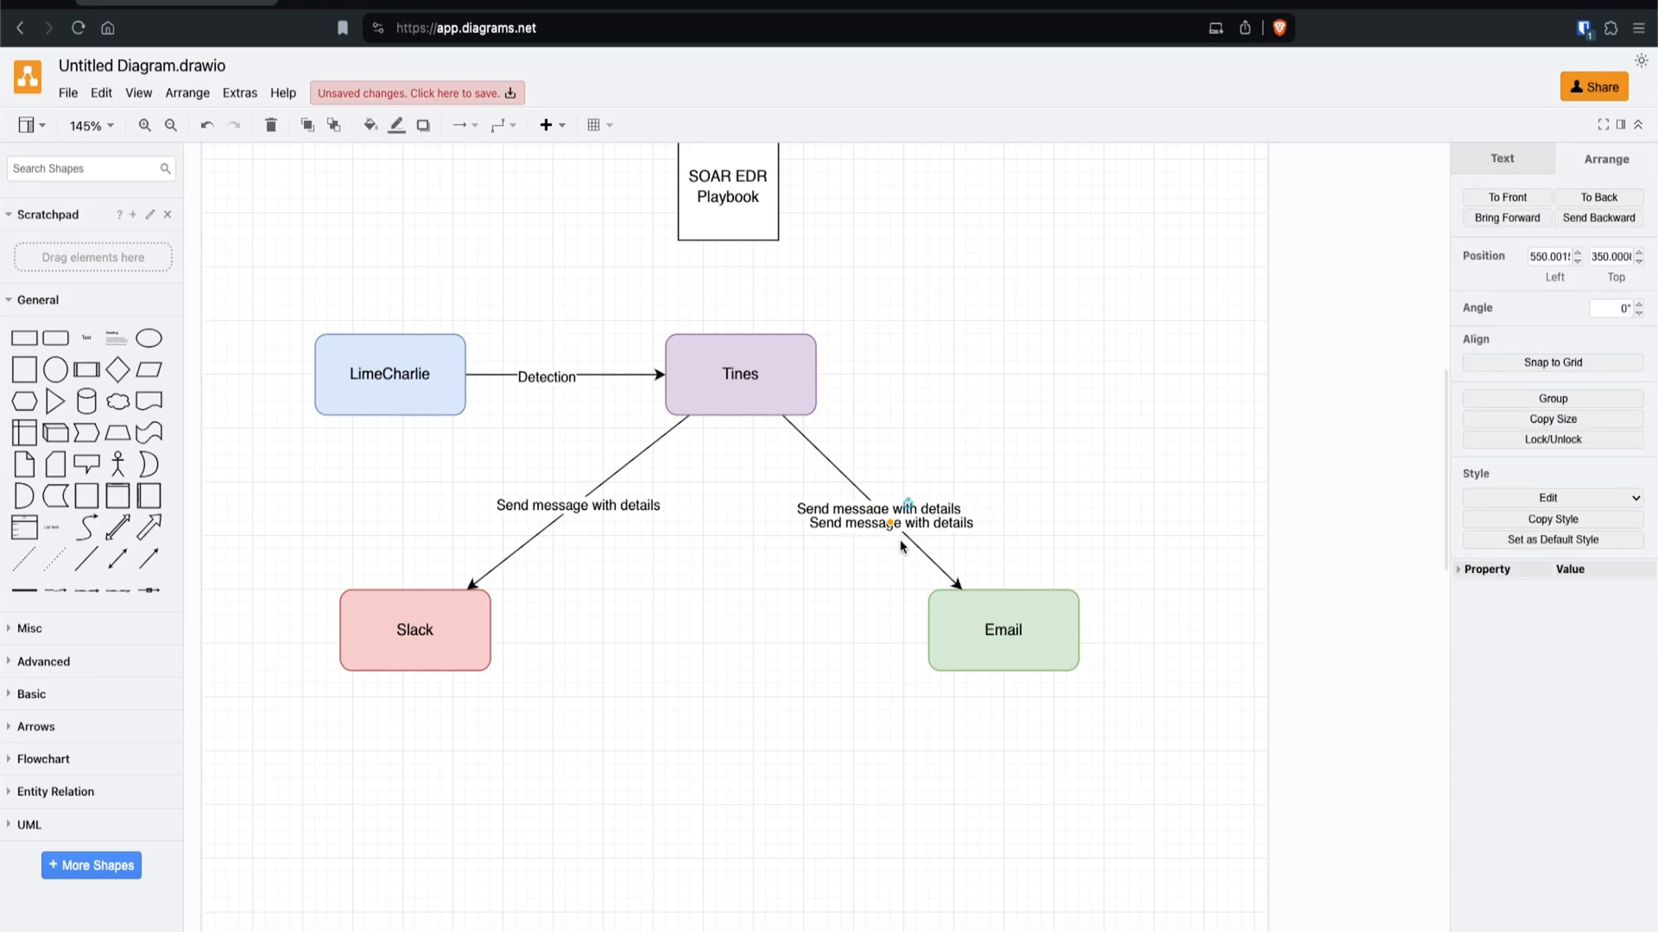
{"action": "left_click_drag", "start_coordinate": [867, 525], "coordinate": [1017, 312]}
{"action": "key", "text": "F2"}
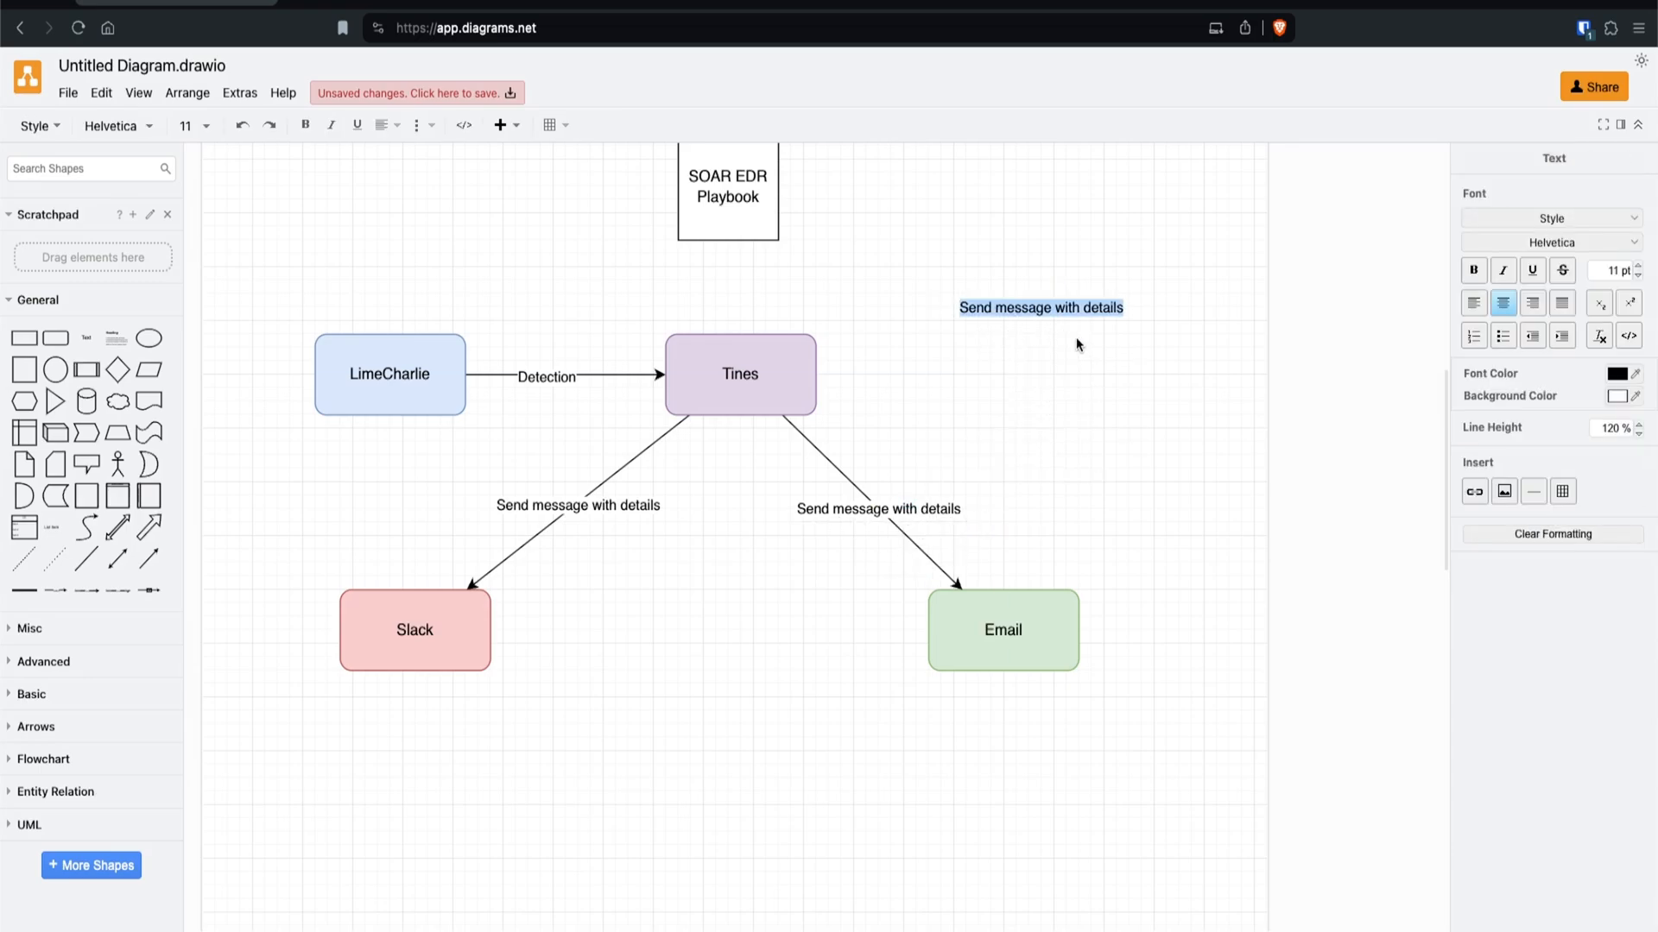
{"action": "type", "text": "Message with d"}
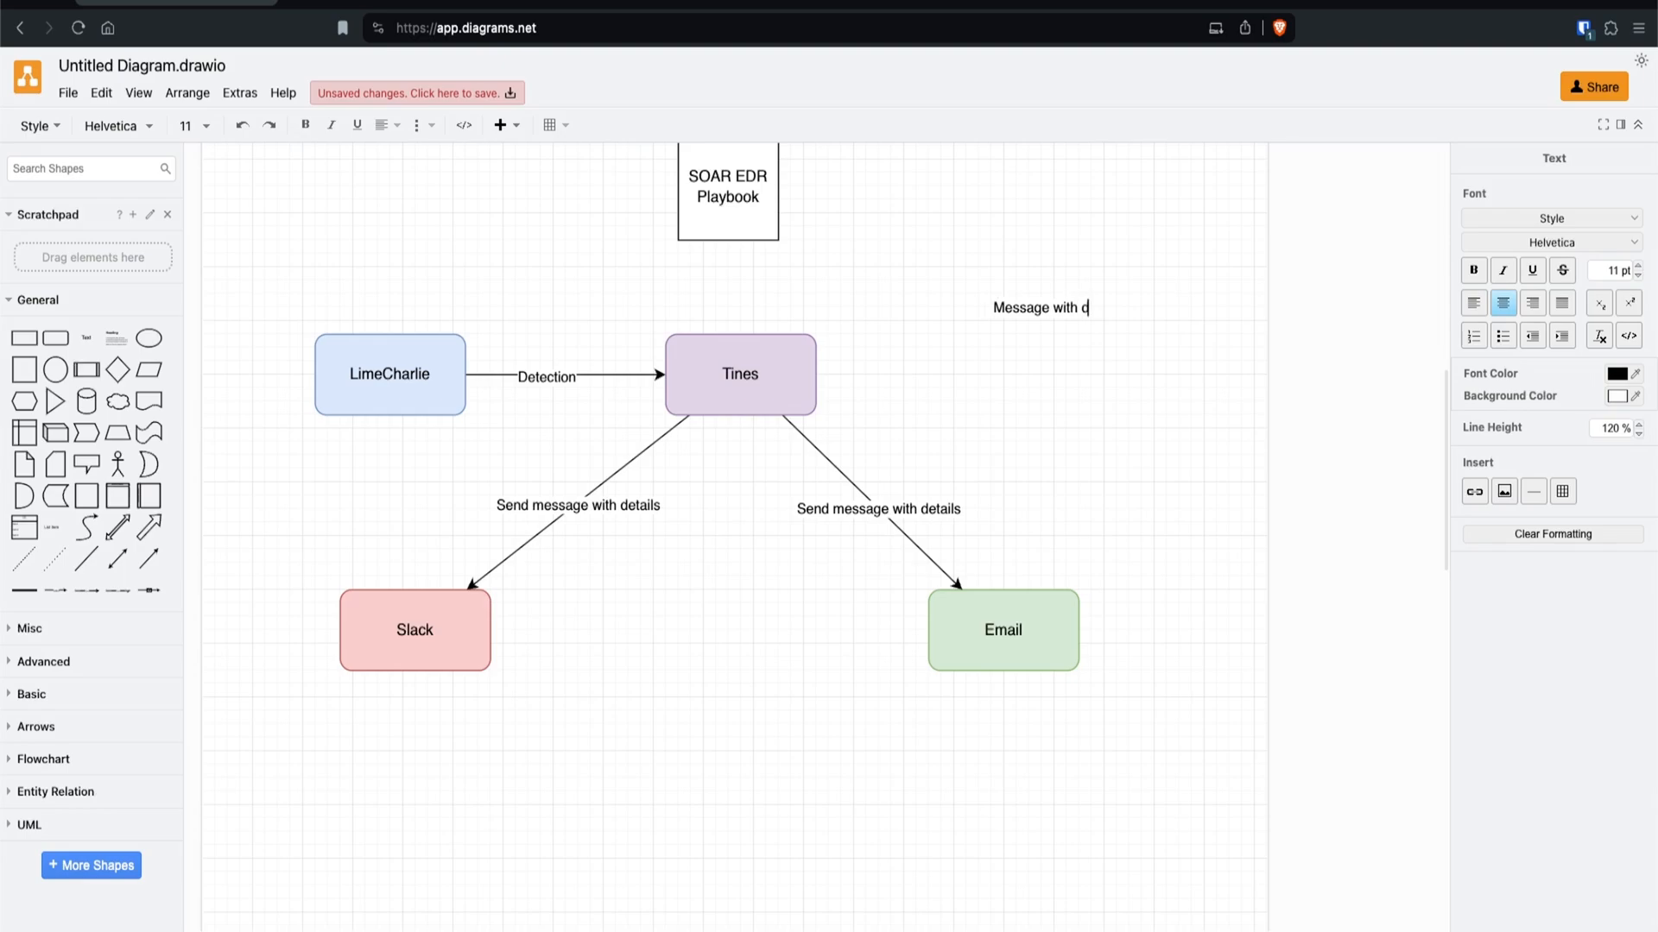
{"action": "type", "text": "etails contains"}
Step: List TIme, Computer NAme, Source IP, Process, Command Line, File Path and Sensor ID as dashed lines under "Message with details contains"
{"action": "key", "text": "Return"}
{"action": "type", "text": "- TIme"}
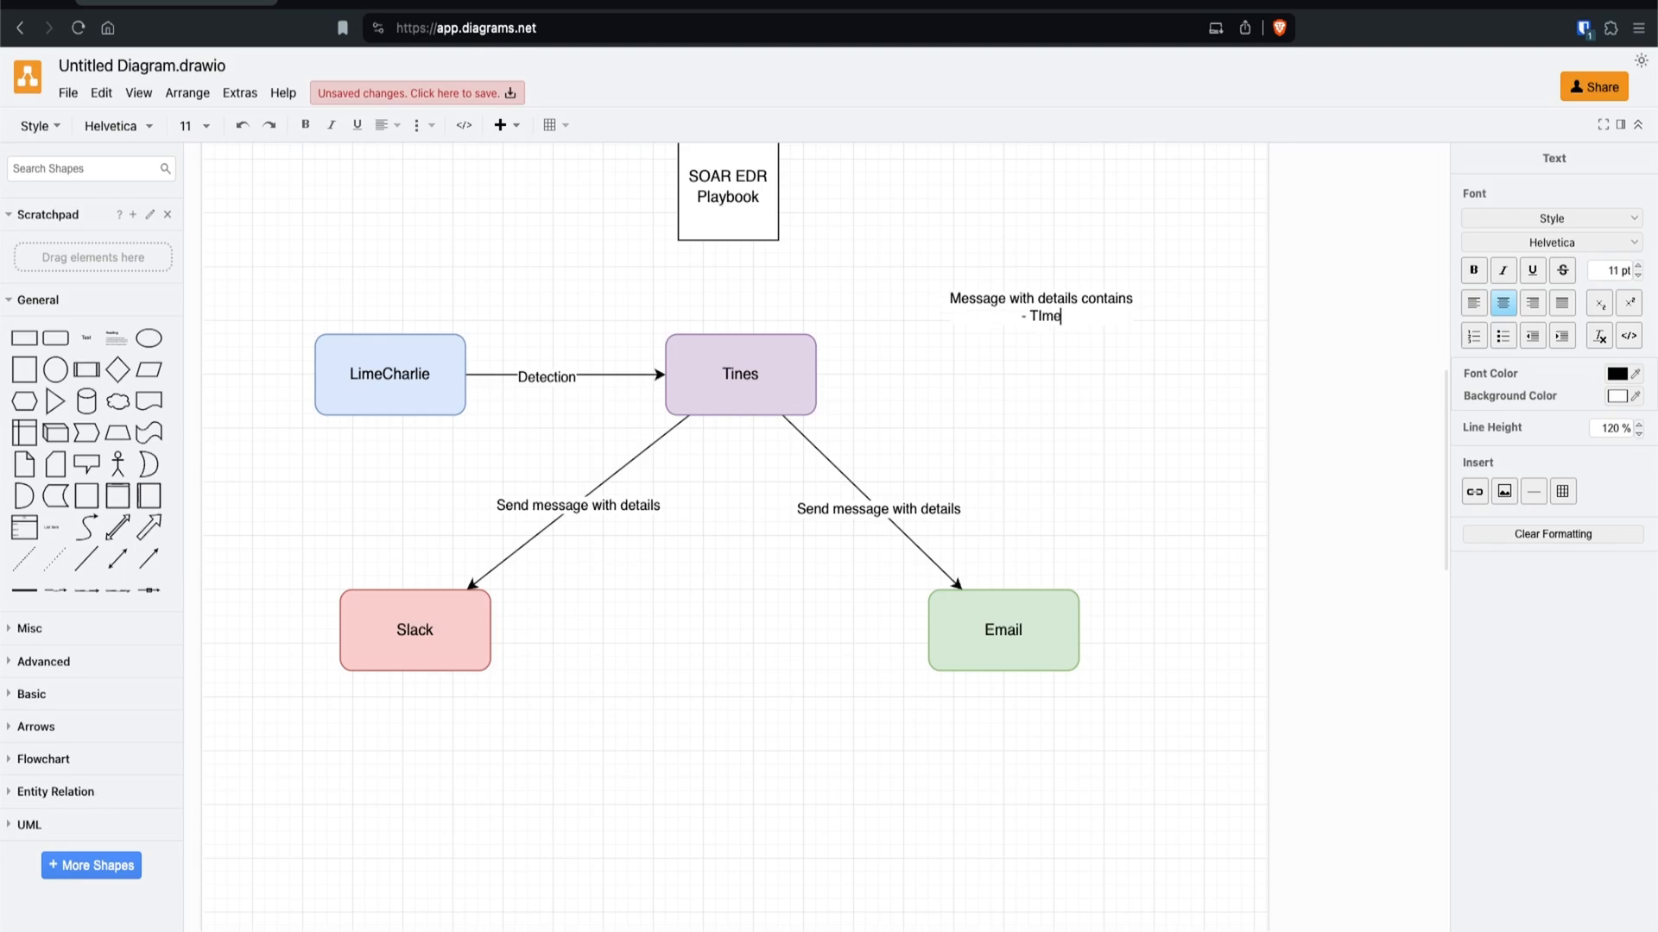
{"action": "key", "text": "Return"}
{"action": "type", "text": "- Computer NAme"}
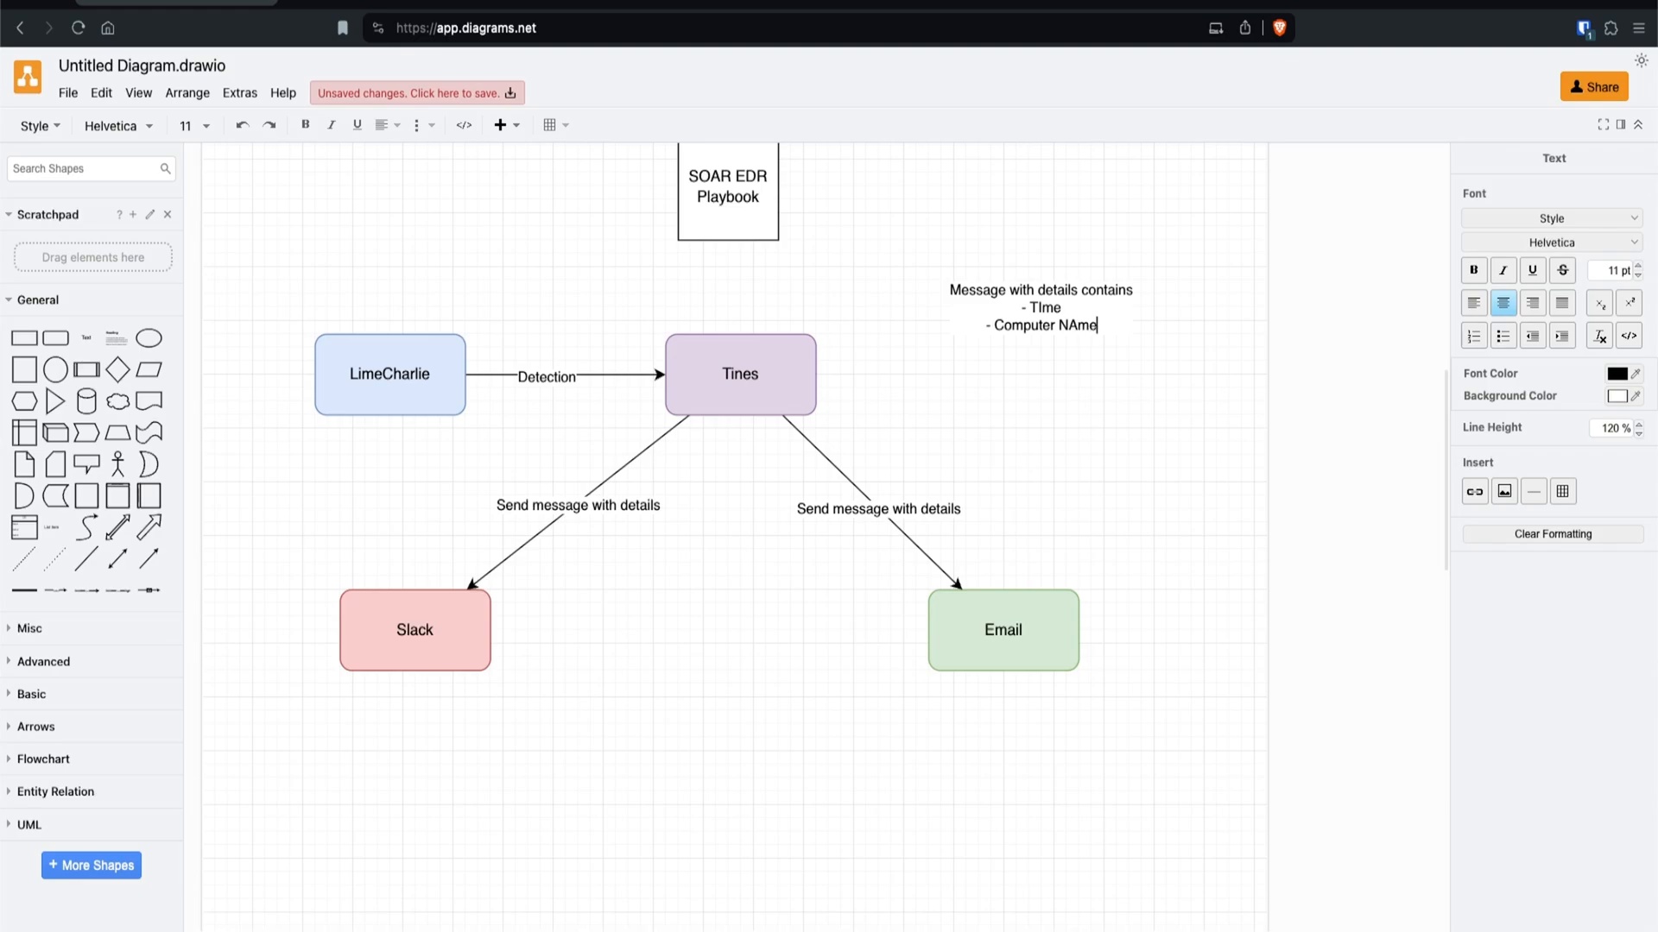
{"action": "key", "text": "Return"}
{"action": "type", "text": "- Source IP"}
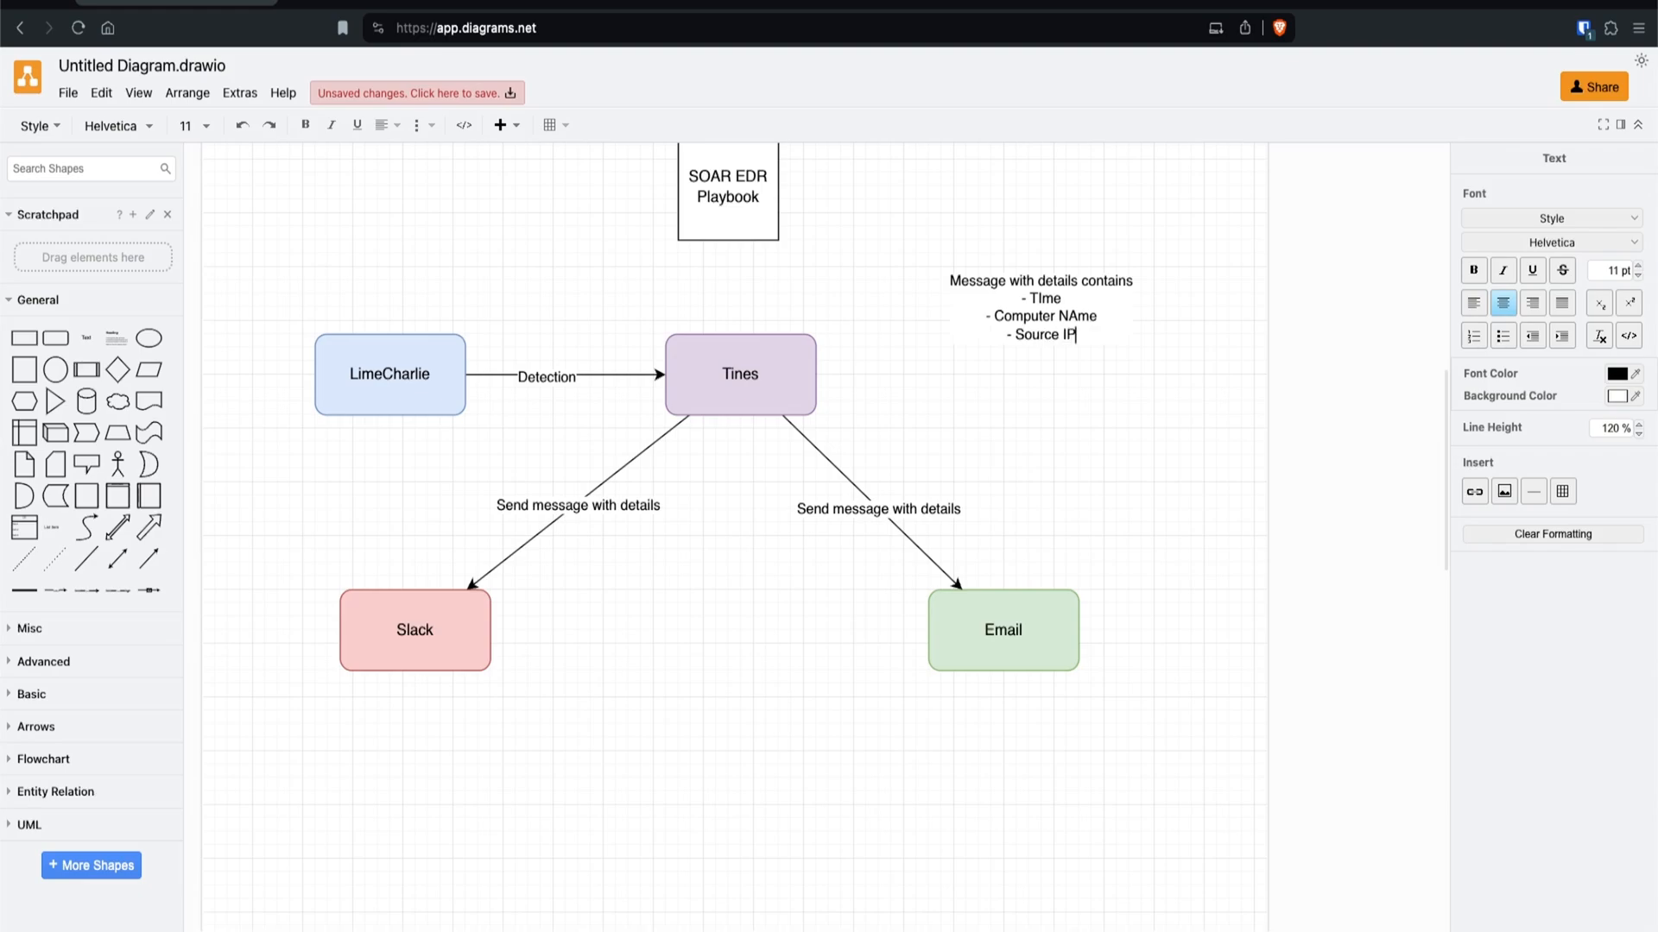
{"action": "key", "text": "Return"}
{"action": "type", "text": "- Prco"}
{"action": "key", "text": "BackSpace"}
{"action": "key", "text": "BackSpace"}
{"action": "type", "text": "ocess"}
{"action": "key", "text": "Return"}
{"action": "type", "text": "- Command Line"}
{"action": "key", "text": "Return"}
{"action": "type", "text": "- File Path"}
{"action": "key", "text": "Return"}
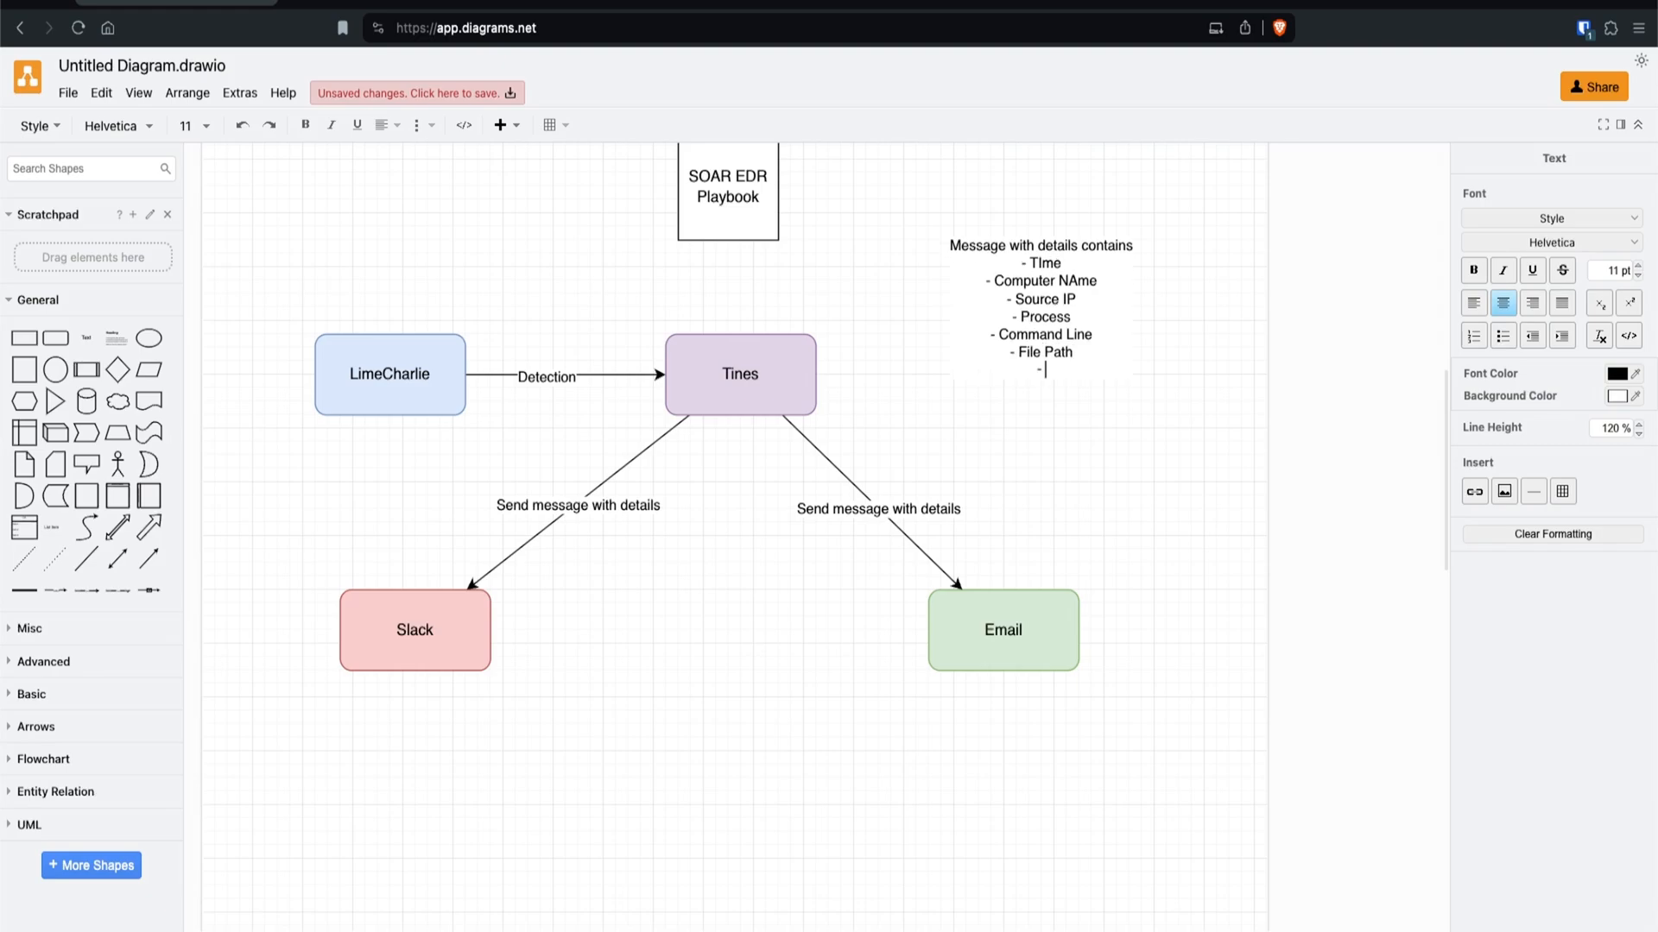
{"action": "key", "text": "Return"}
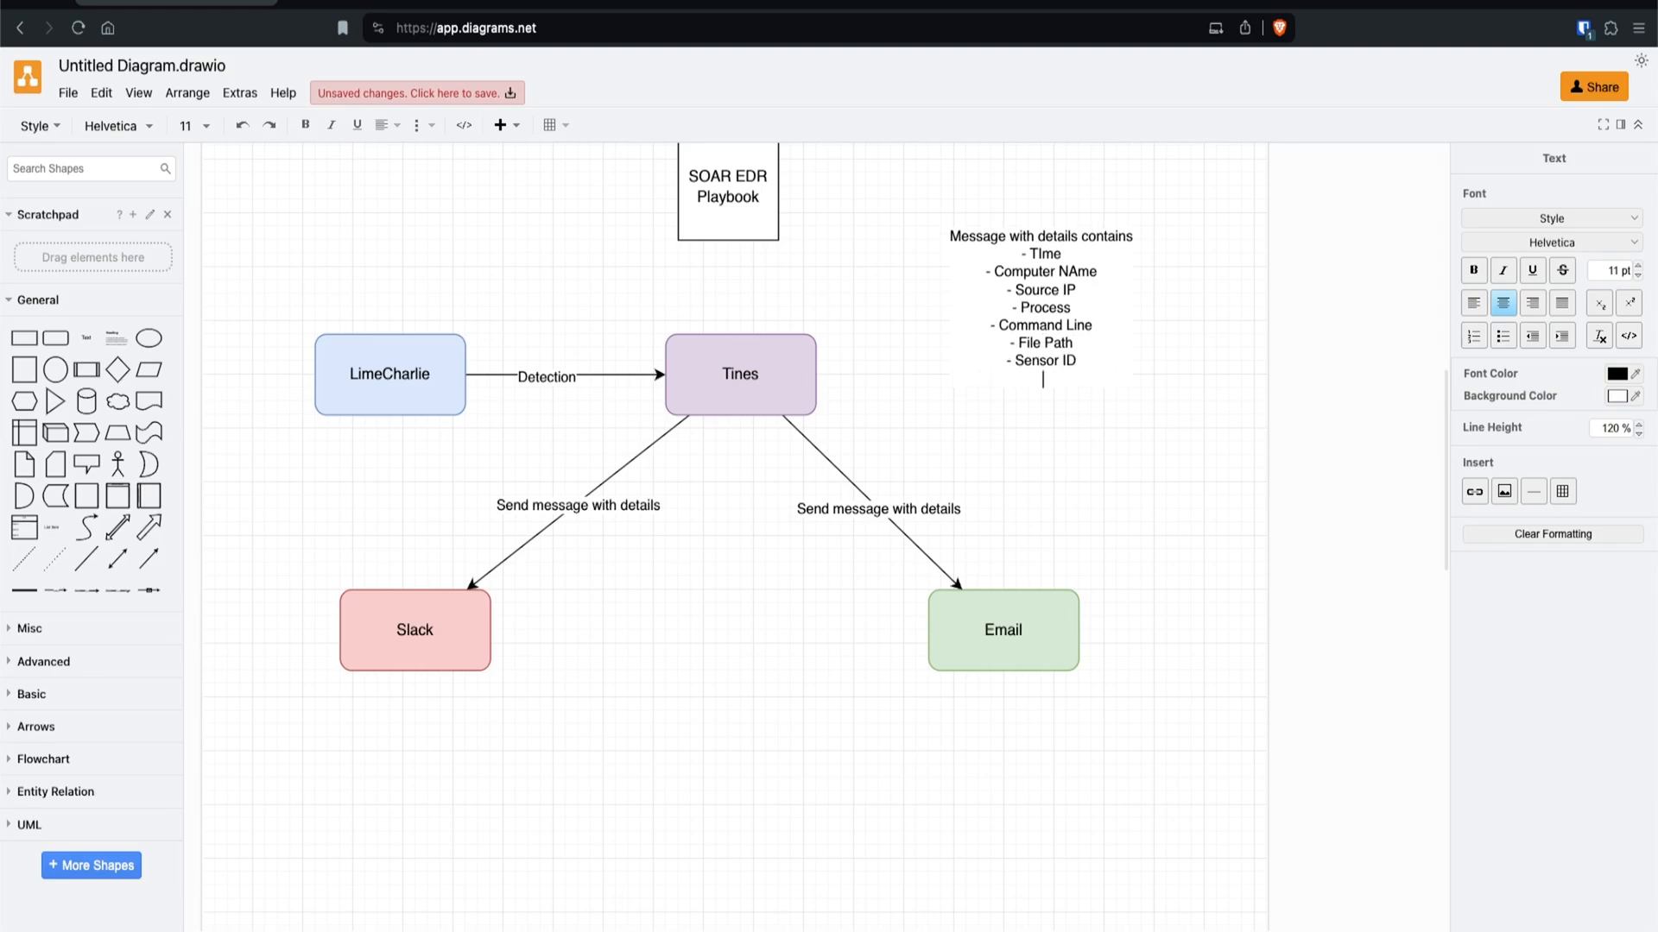
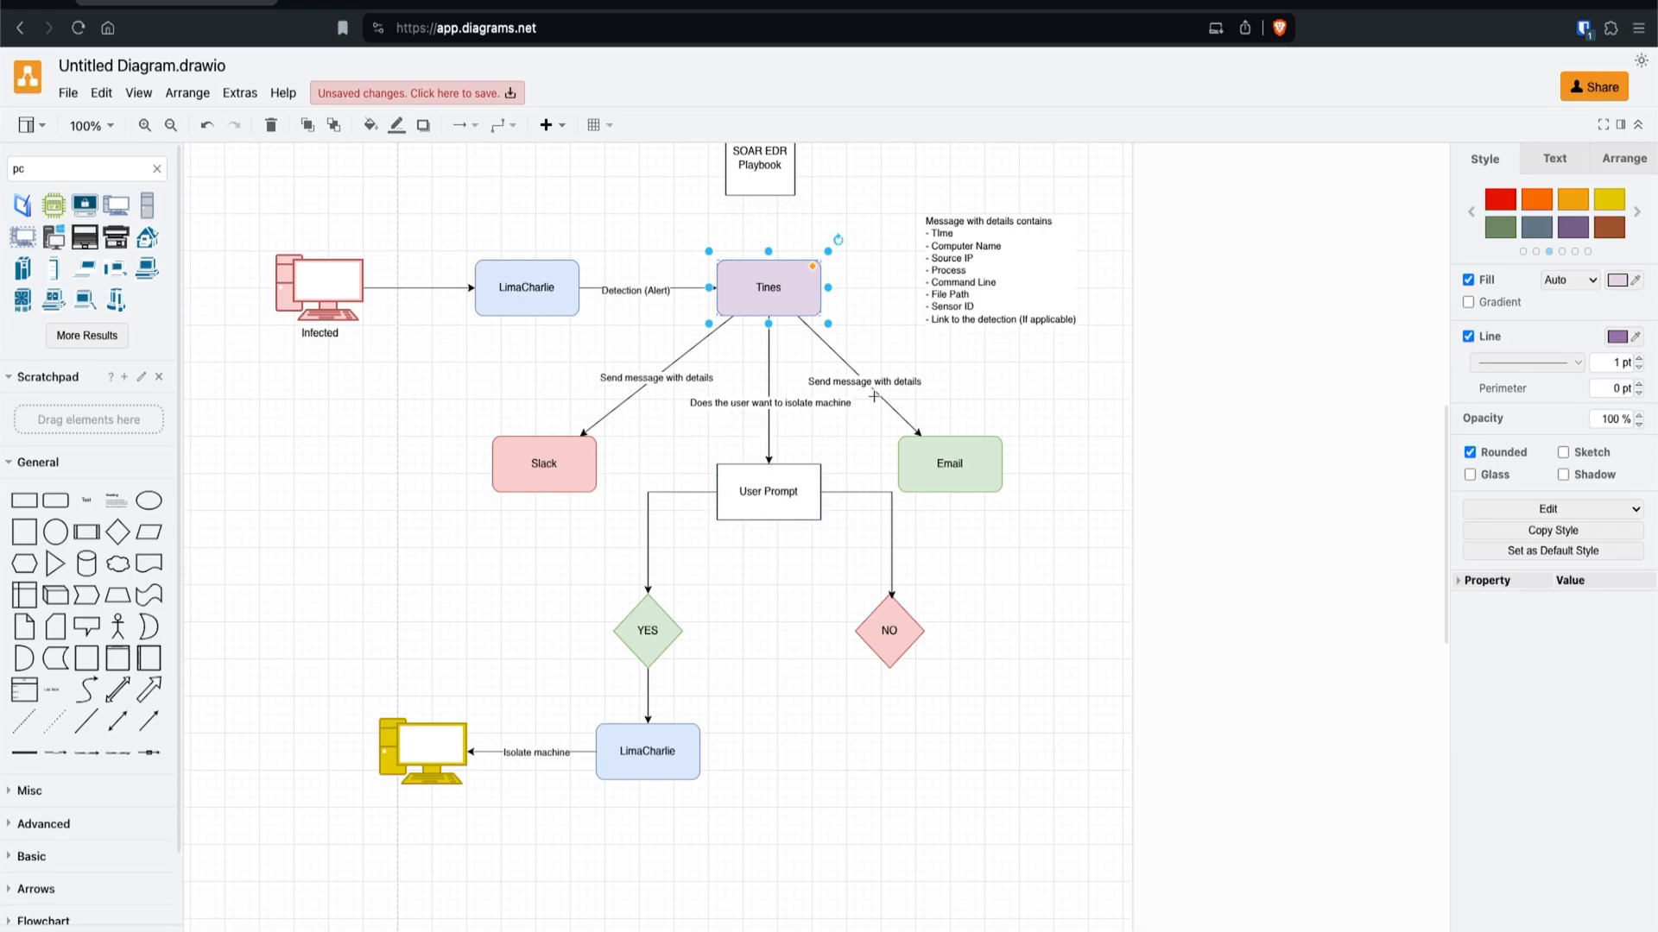
{"action": "mouse_move", "coordinate": [961, 491]}
{"action": "left_click", "coordinate": [652, 625]}
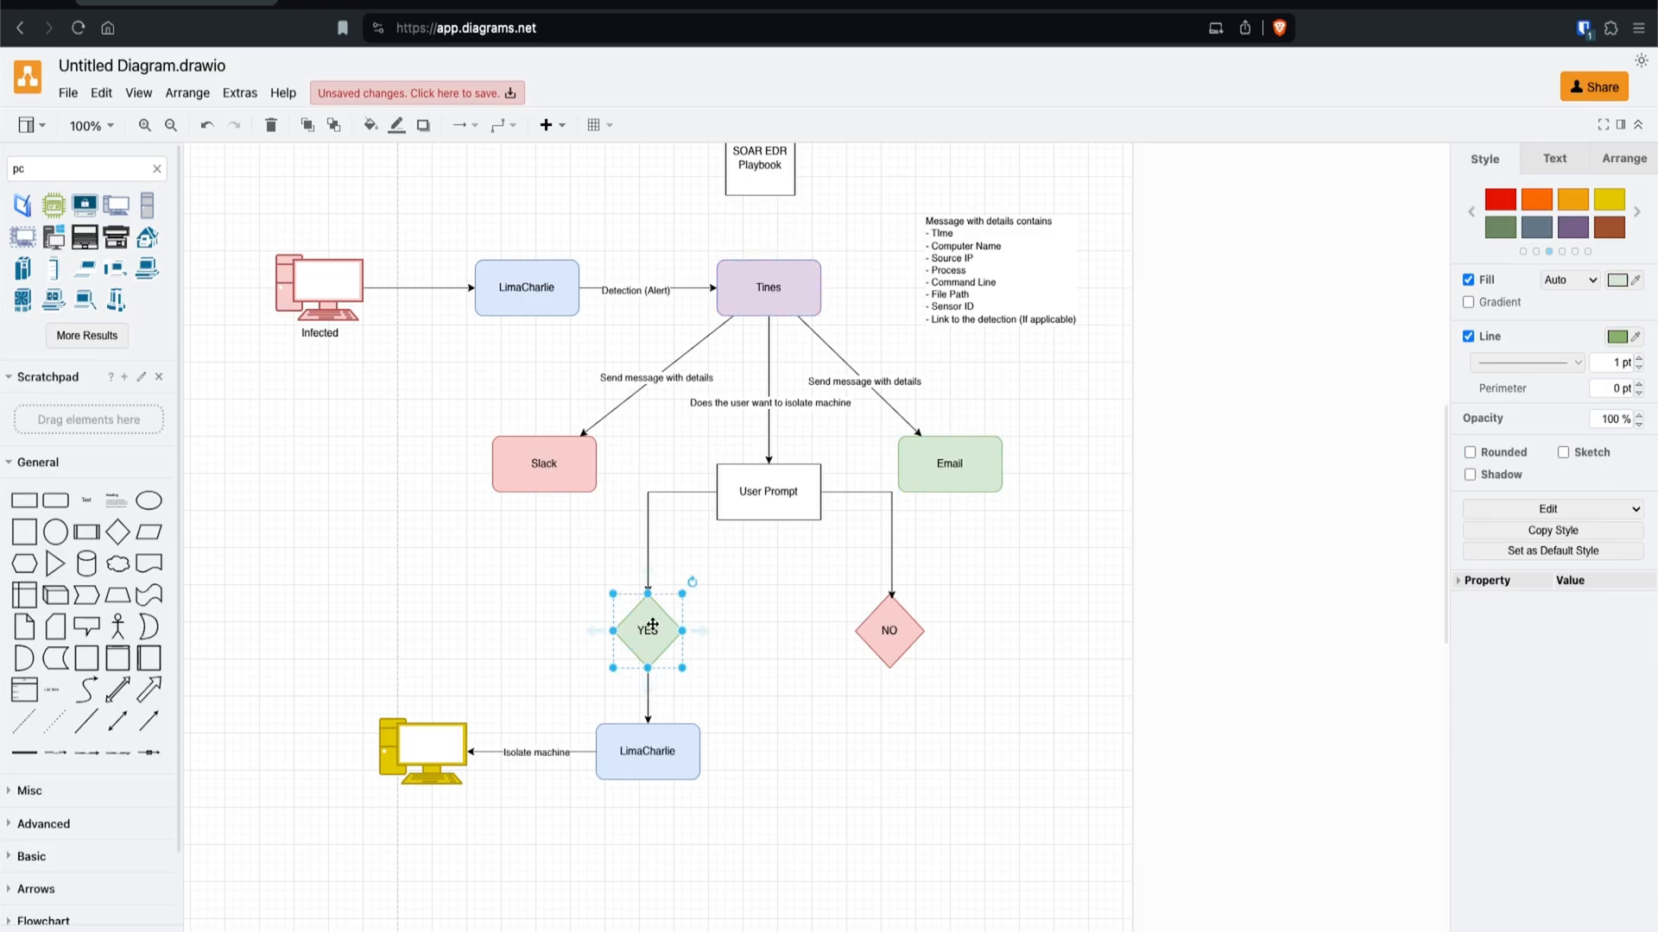
{"action": "left_click", "coordinate": [654, 746]}
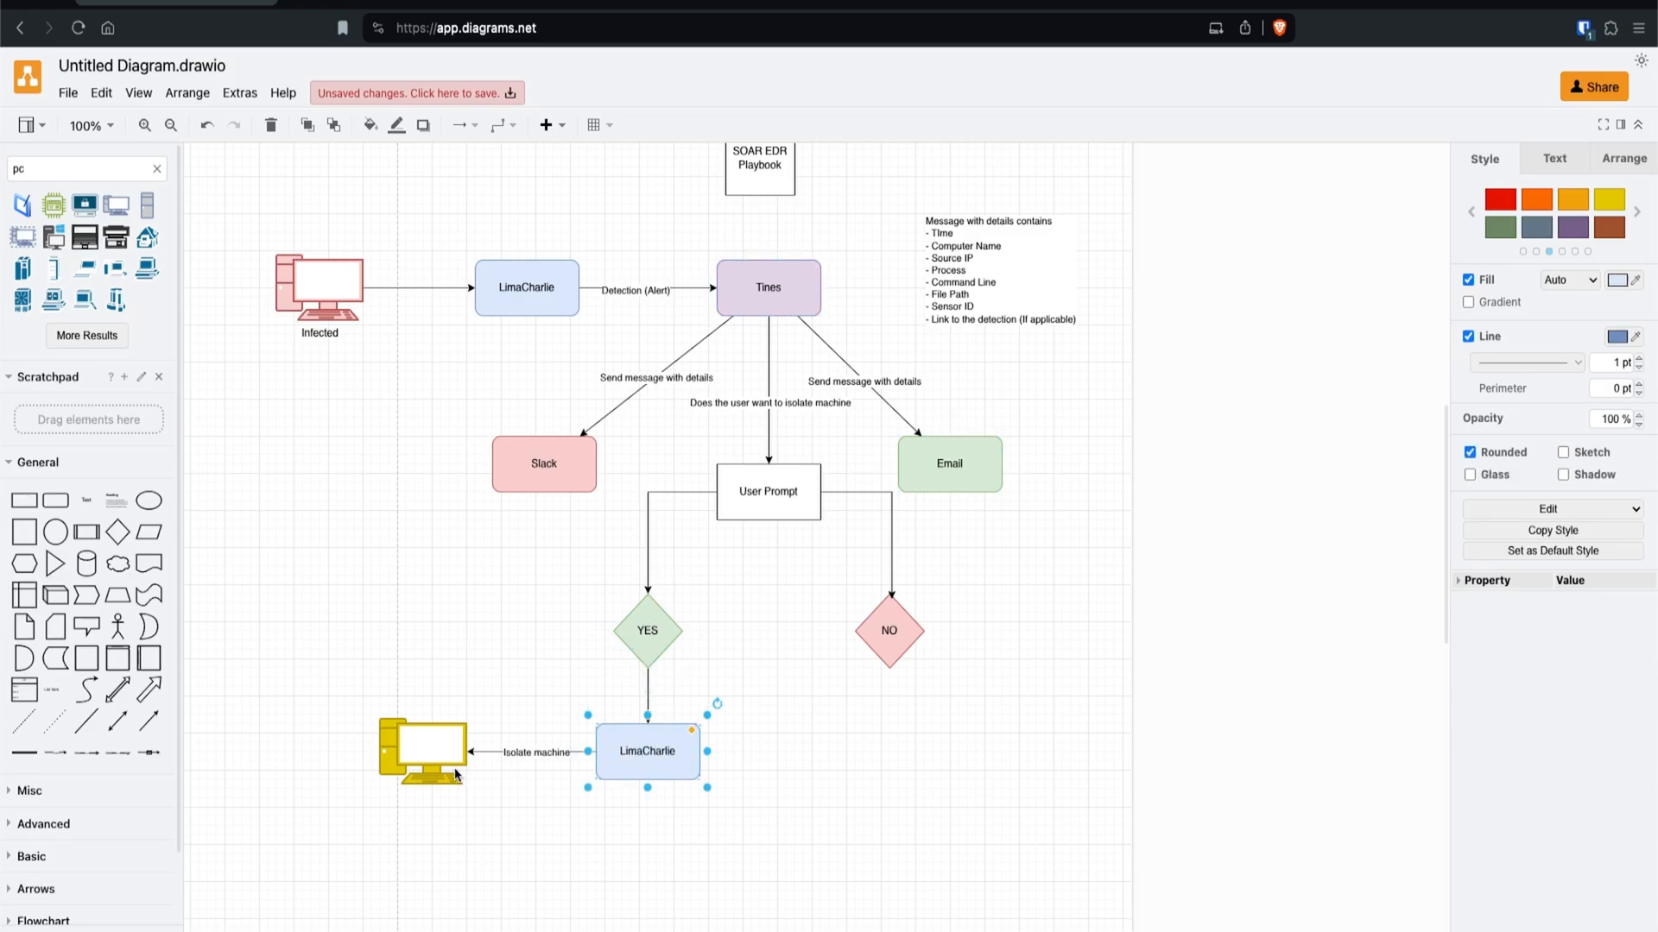
Step: Add a Slack copy beneath the lower LimaCharlie box, linked by an arrow labelled "Isolation status & "The computer <computer> has been isolated.""
{"action": "left_click_drag", "start_coordinate": [545, 472], "coordinate": [644, 748]}
{"action": "scroll", "coordinate": [546, 643], "scroll_direction": "down", "scroll_amount": 2}
{"action": "double_click", "coordinate": [648, 656]}
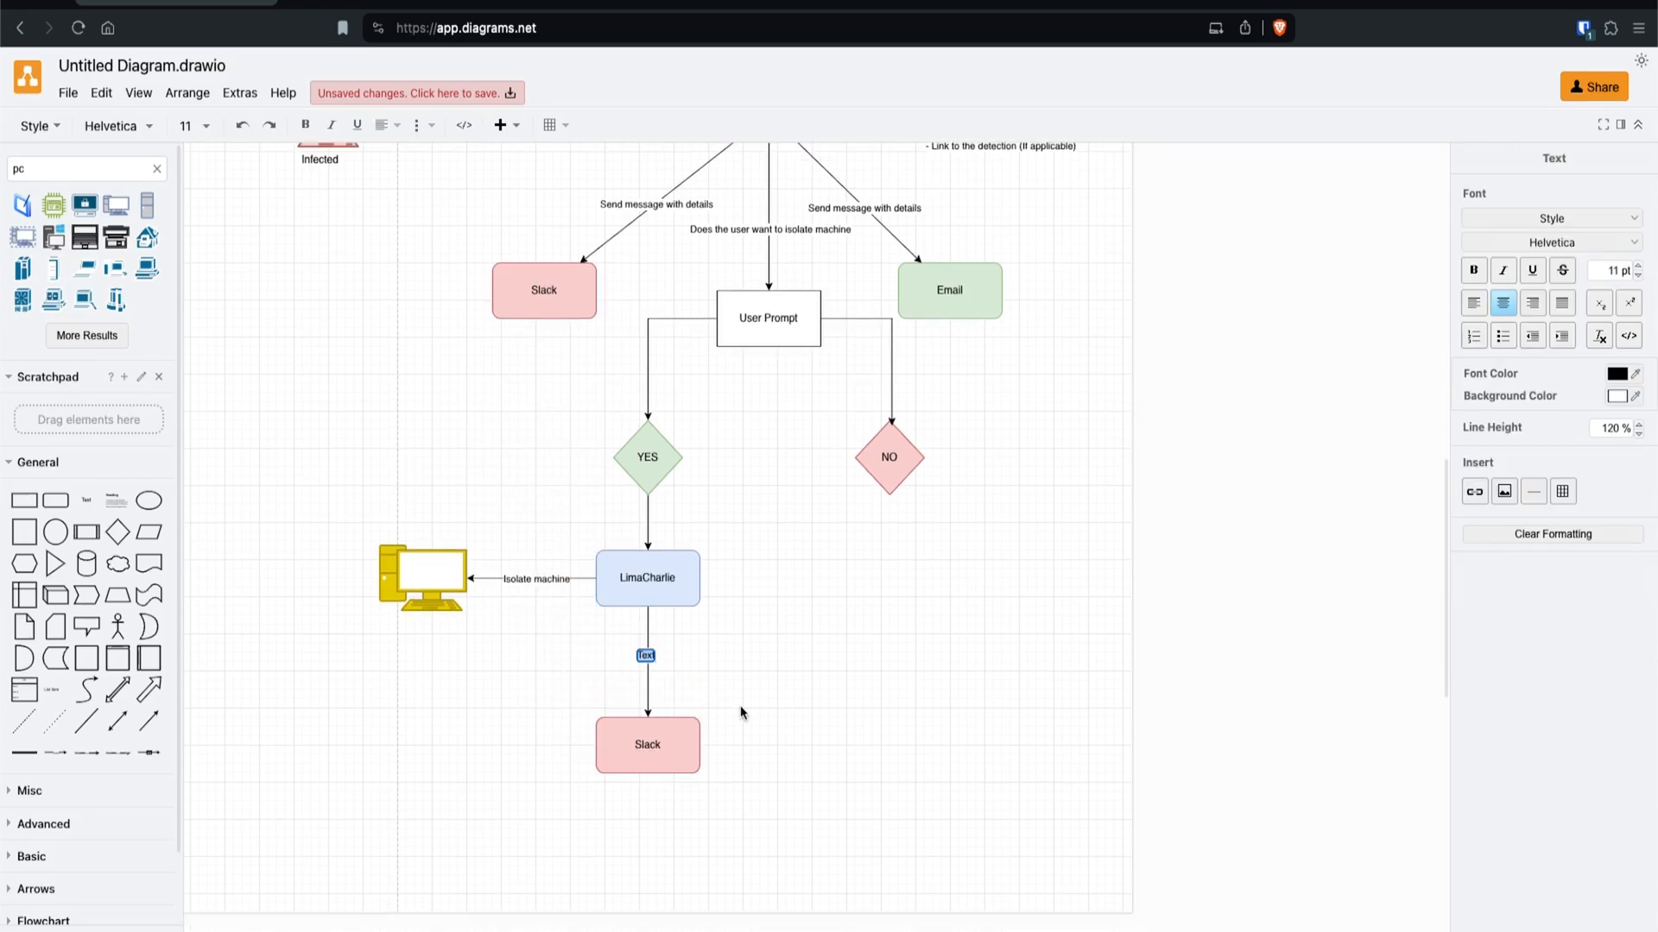
{"action": "type", "text": "Isolation status & \"The computer <"}
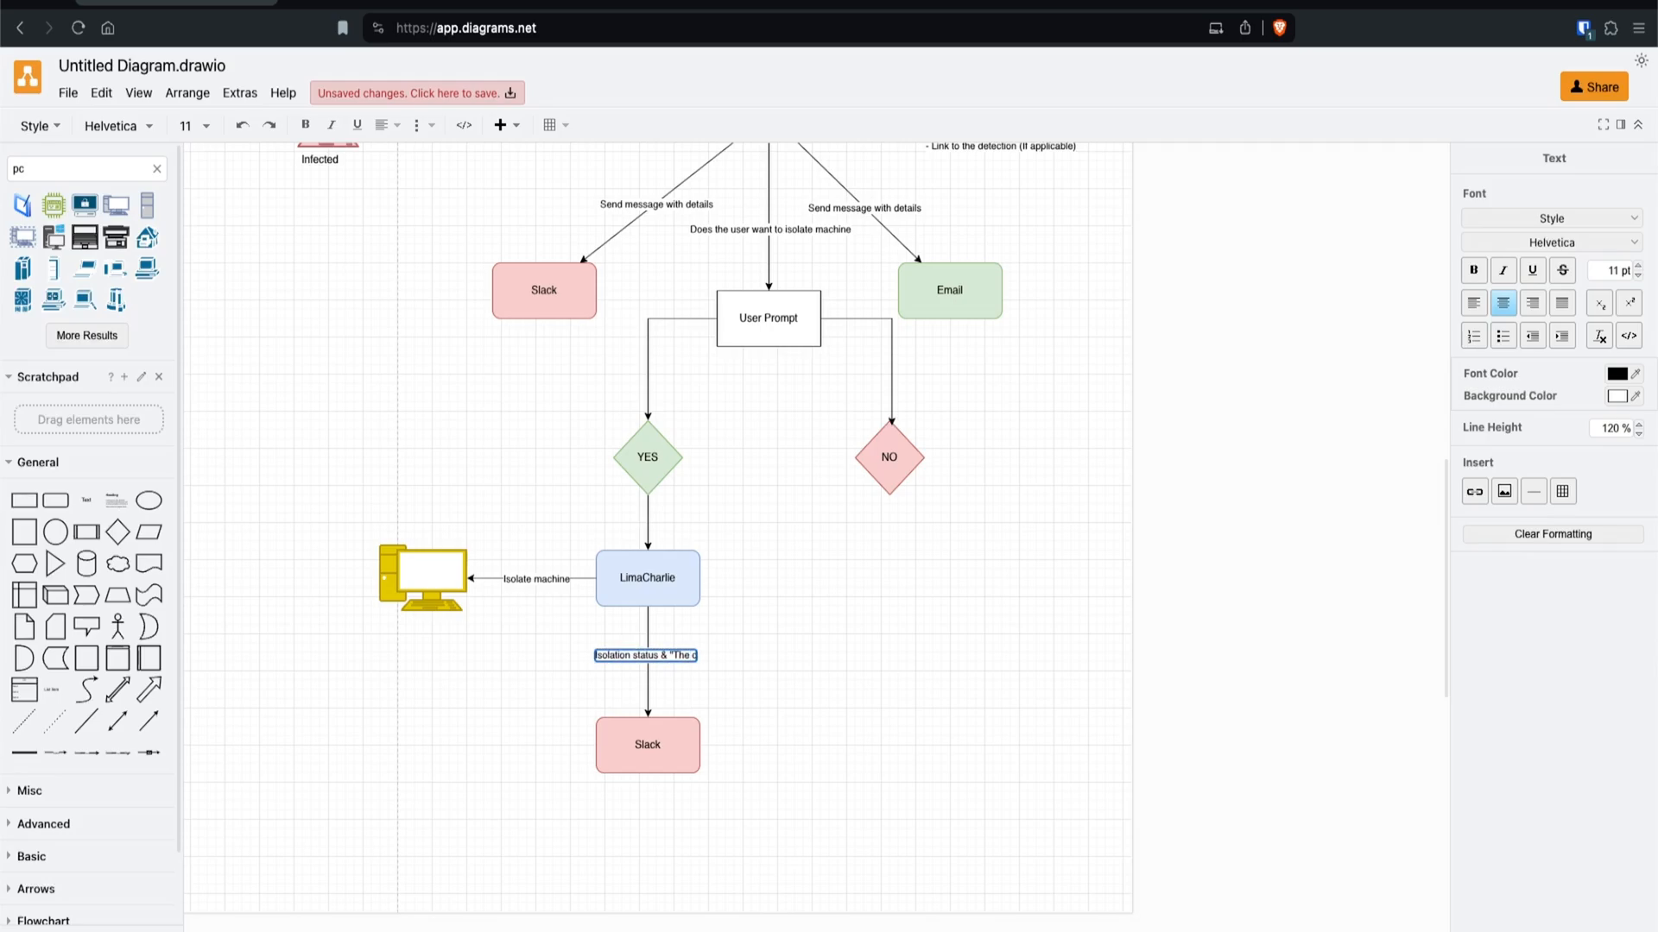
{"action": "type", "text": "computer> has been isolated"}
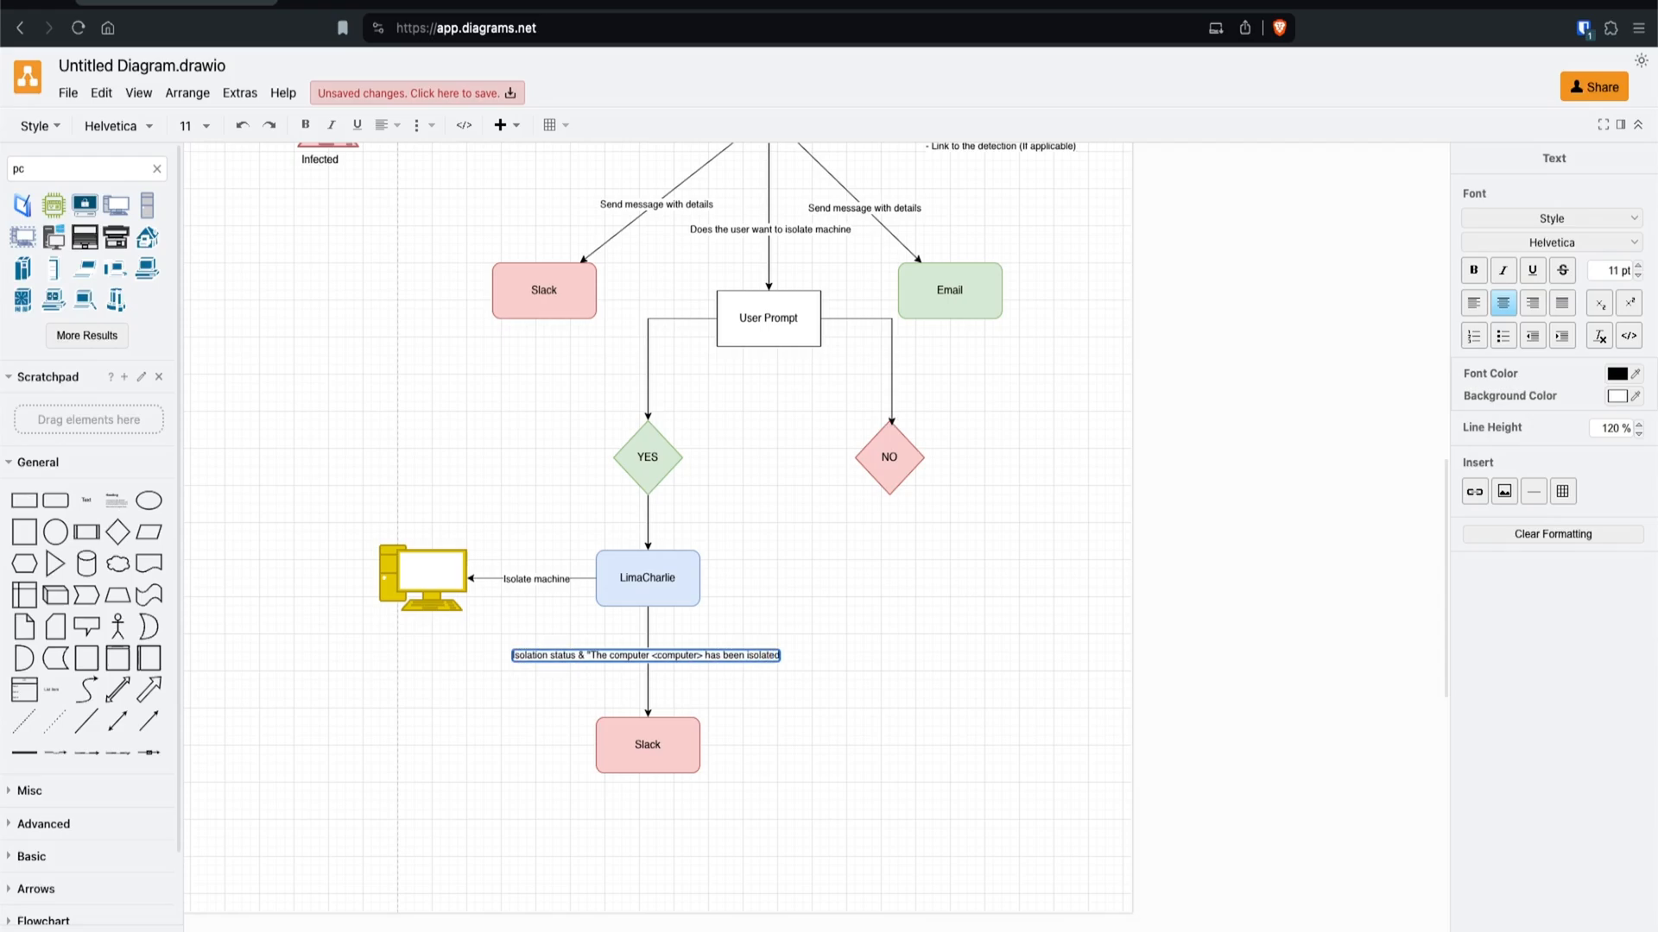
{"action": "left_click", "coordinate": [984, 456]}
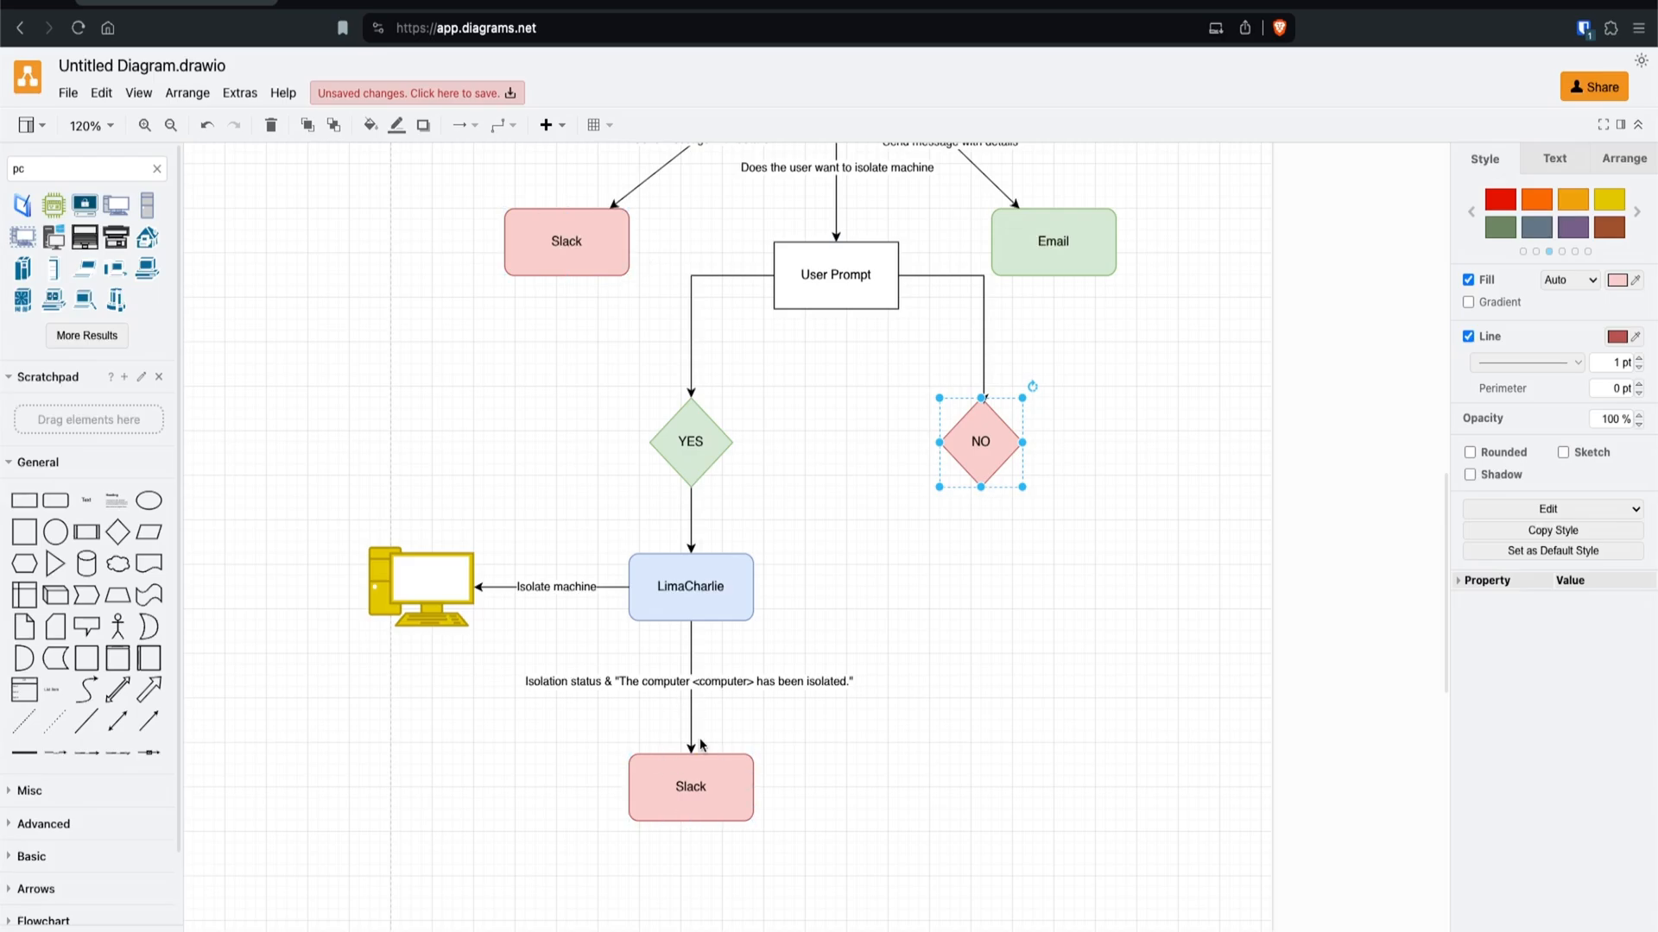
Step: Copy the lower Slack box to the lower right of the NO diamond and connect NO to it with an arrow
{"action": "left_click_drag", "start_coordinate": [701, 773], "coordinate": [980, 580]}
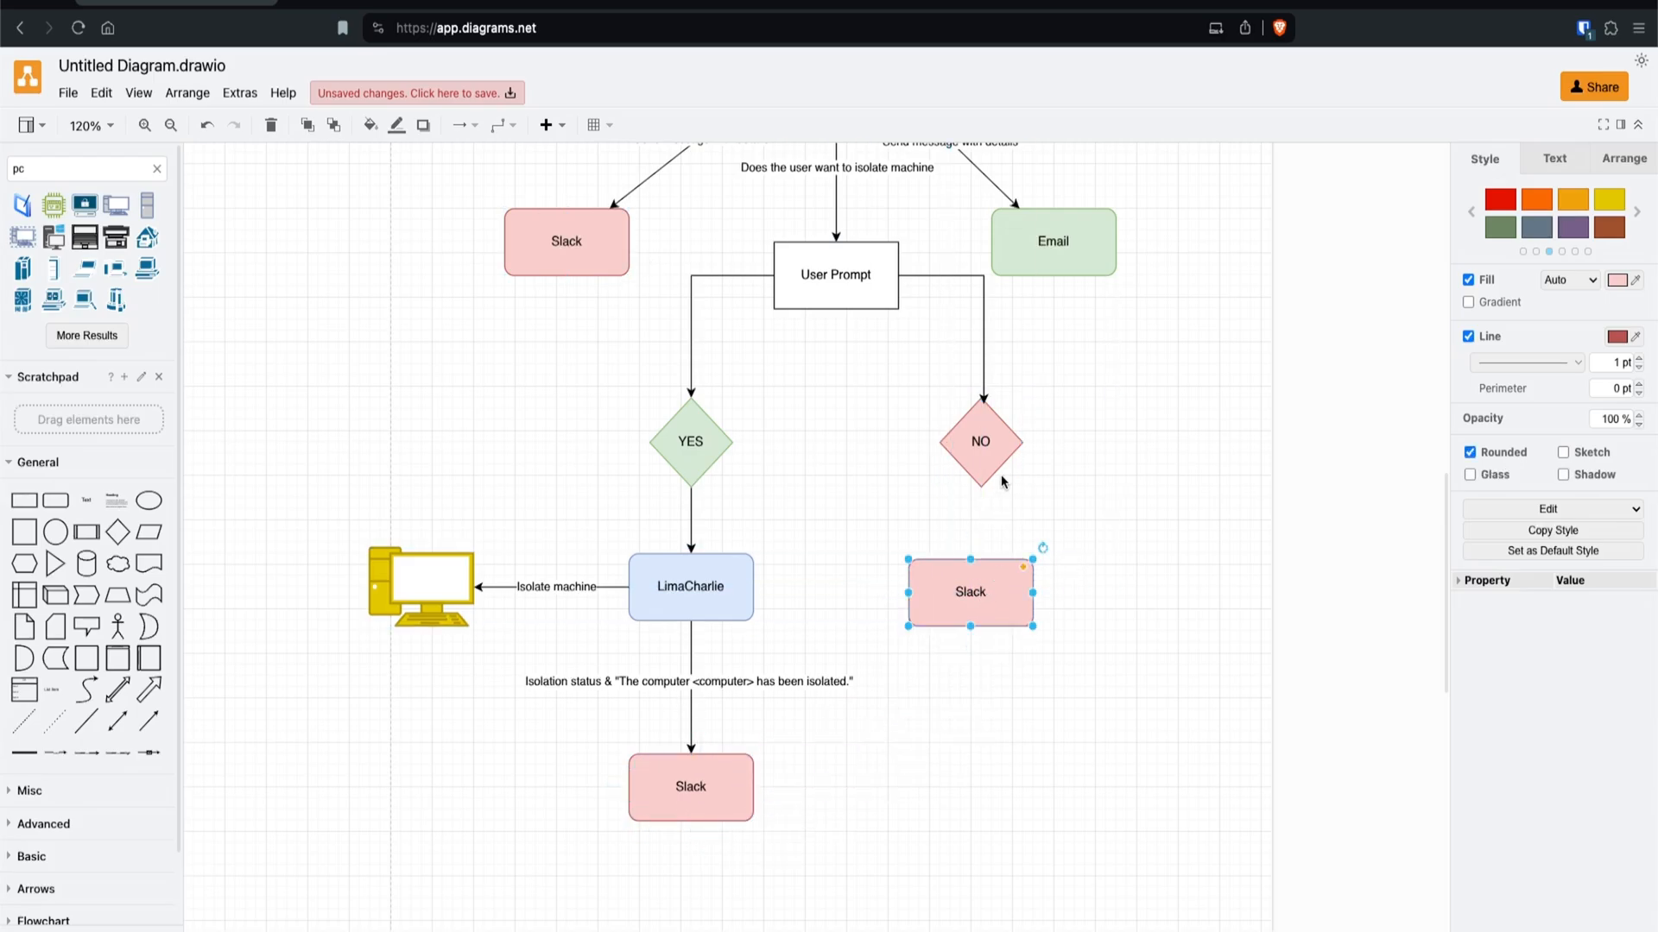
{"action": "left_click", "coordinate": [989, 438]}
{"action": "left_click_drag", "start_coordinate": [980, 512], "coordinate": [980, 602]}
{"action": "left_click_drag", "start_coordinate": [981, 605], "coordinate": [1171, 666]}
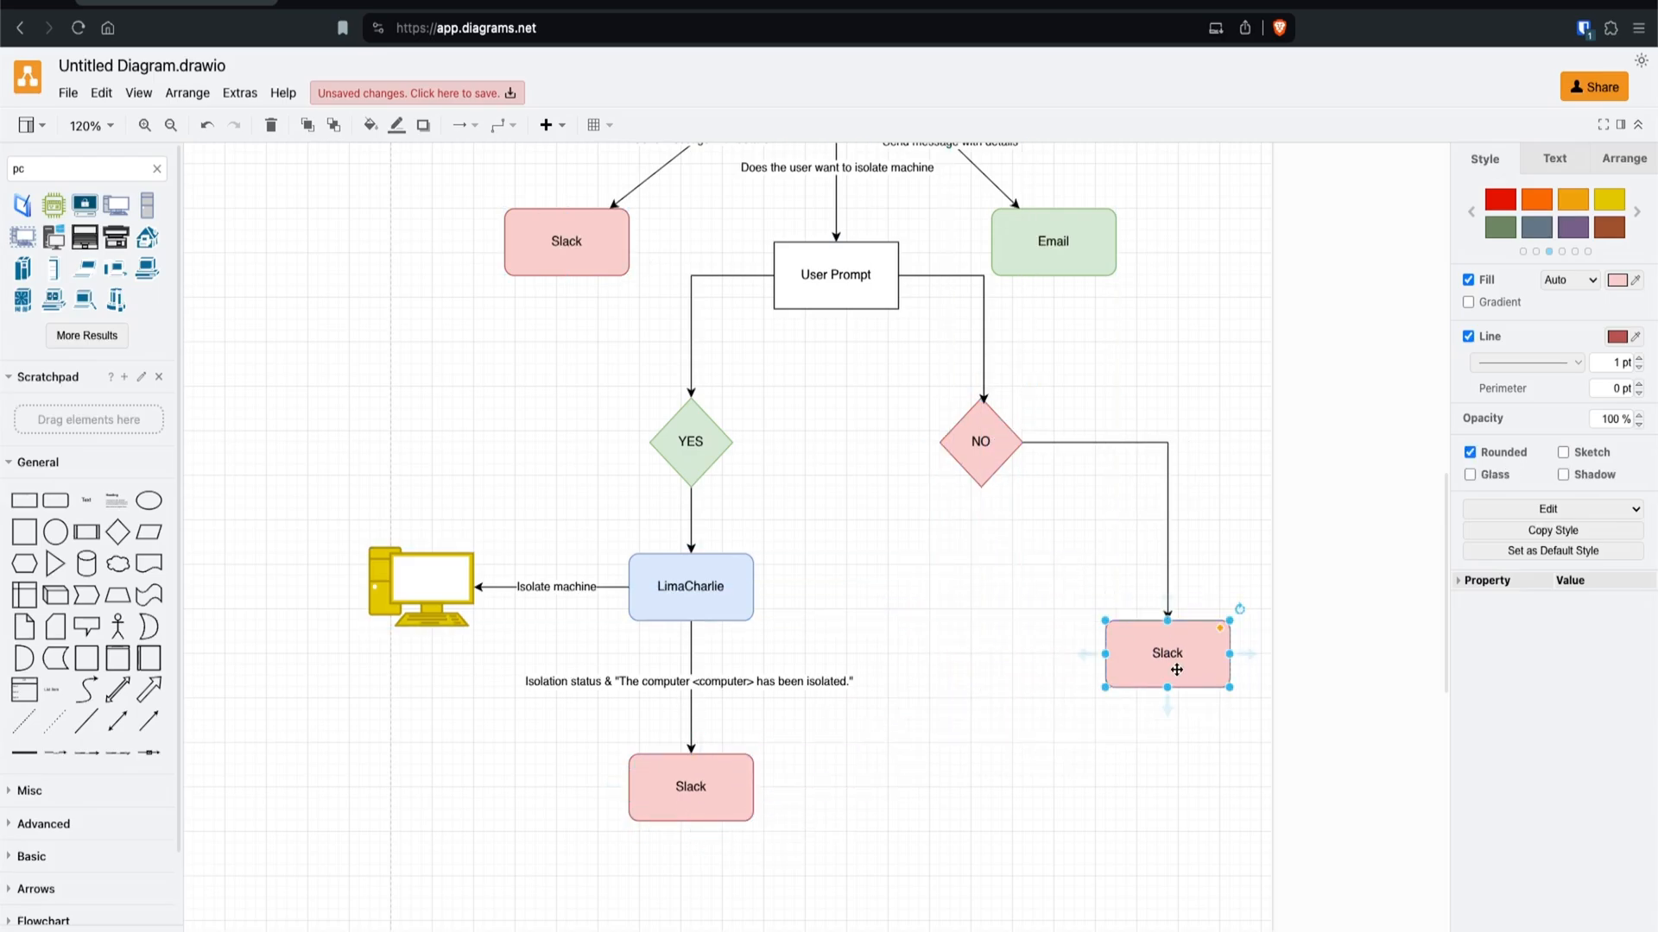
Step: Label the arrow from NO to Slack "The computer <computer> was not isolated, please investigate.""
{"action": "double_click", "coordinate": [1169, 515]}
{"action": "type", "text": "The computer"}
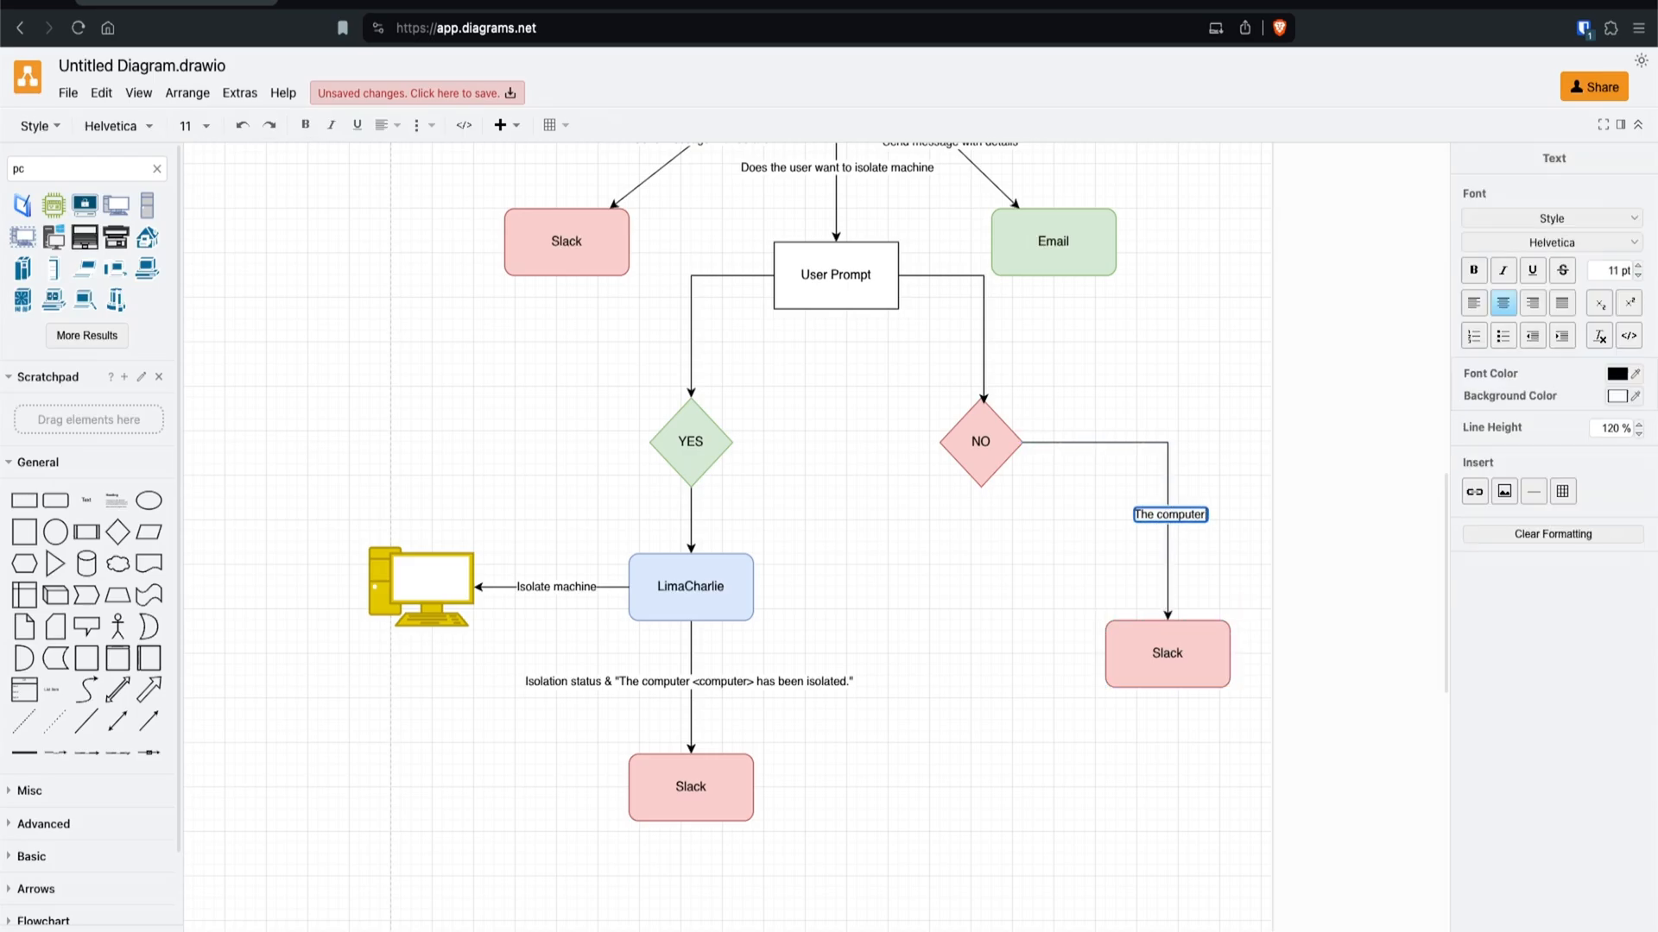
{"action": "type", "text": " <computer> was"}
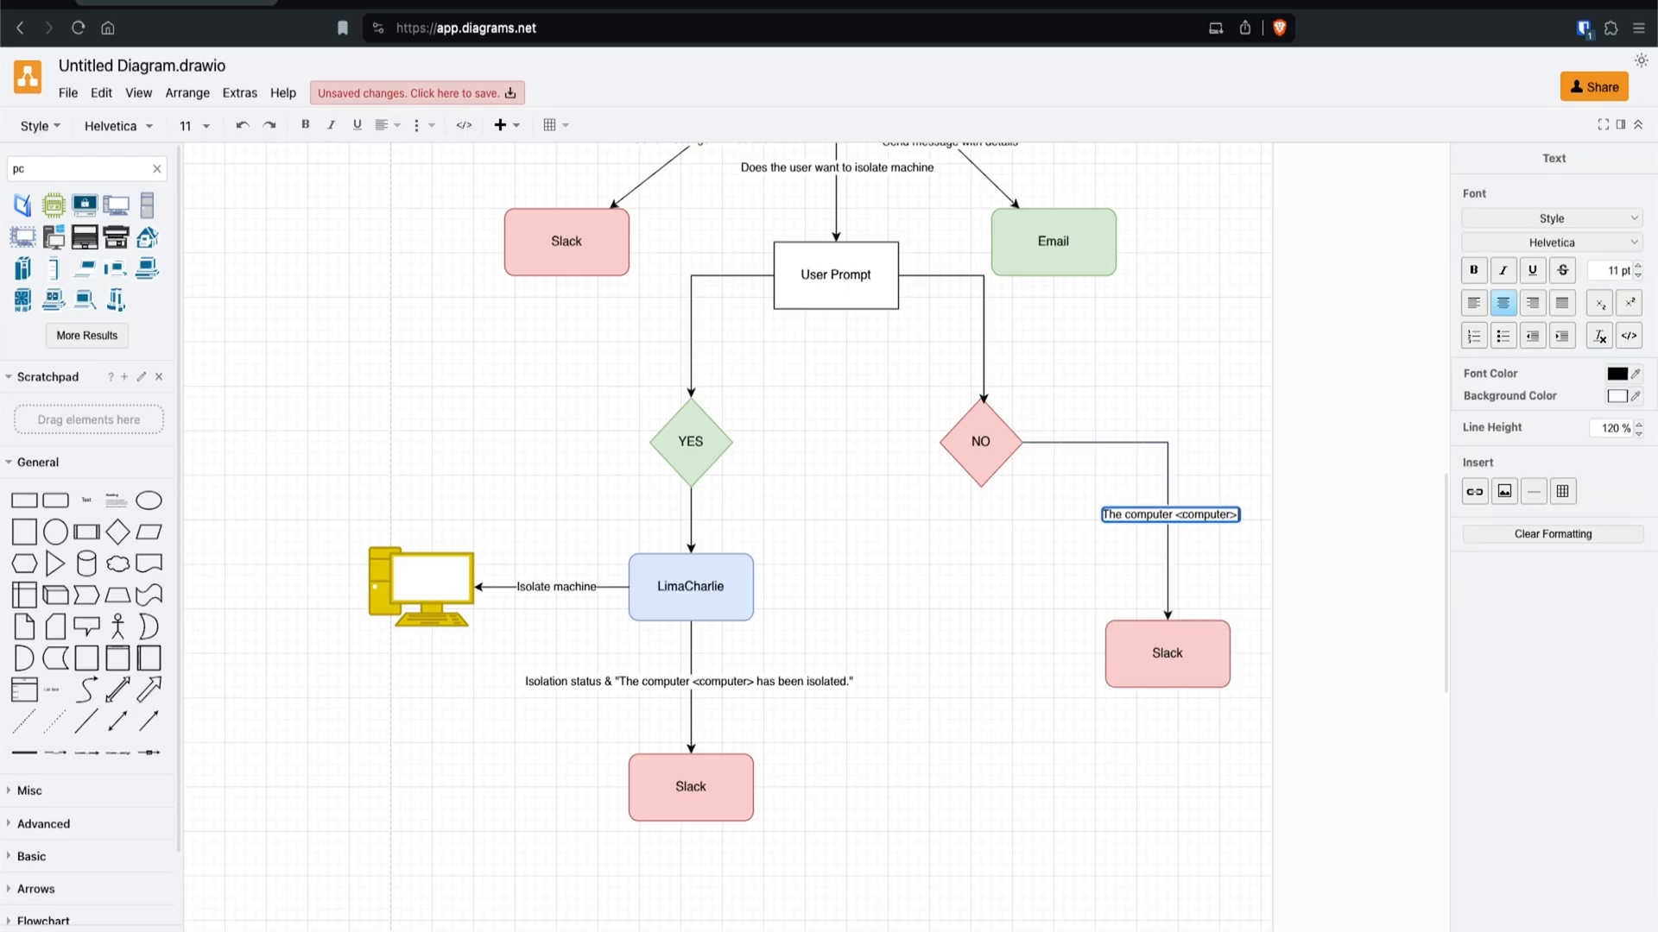
{"action": "type", "text": " not isolated"}
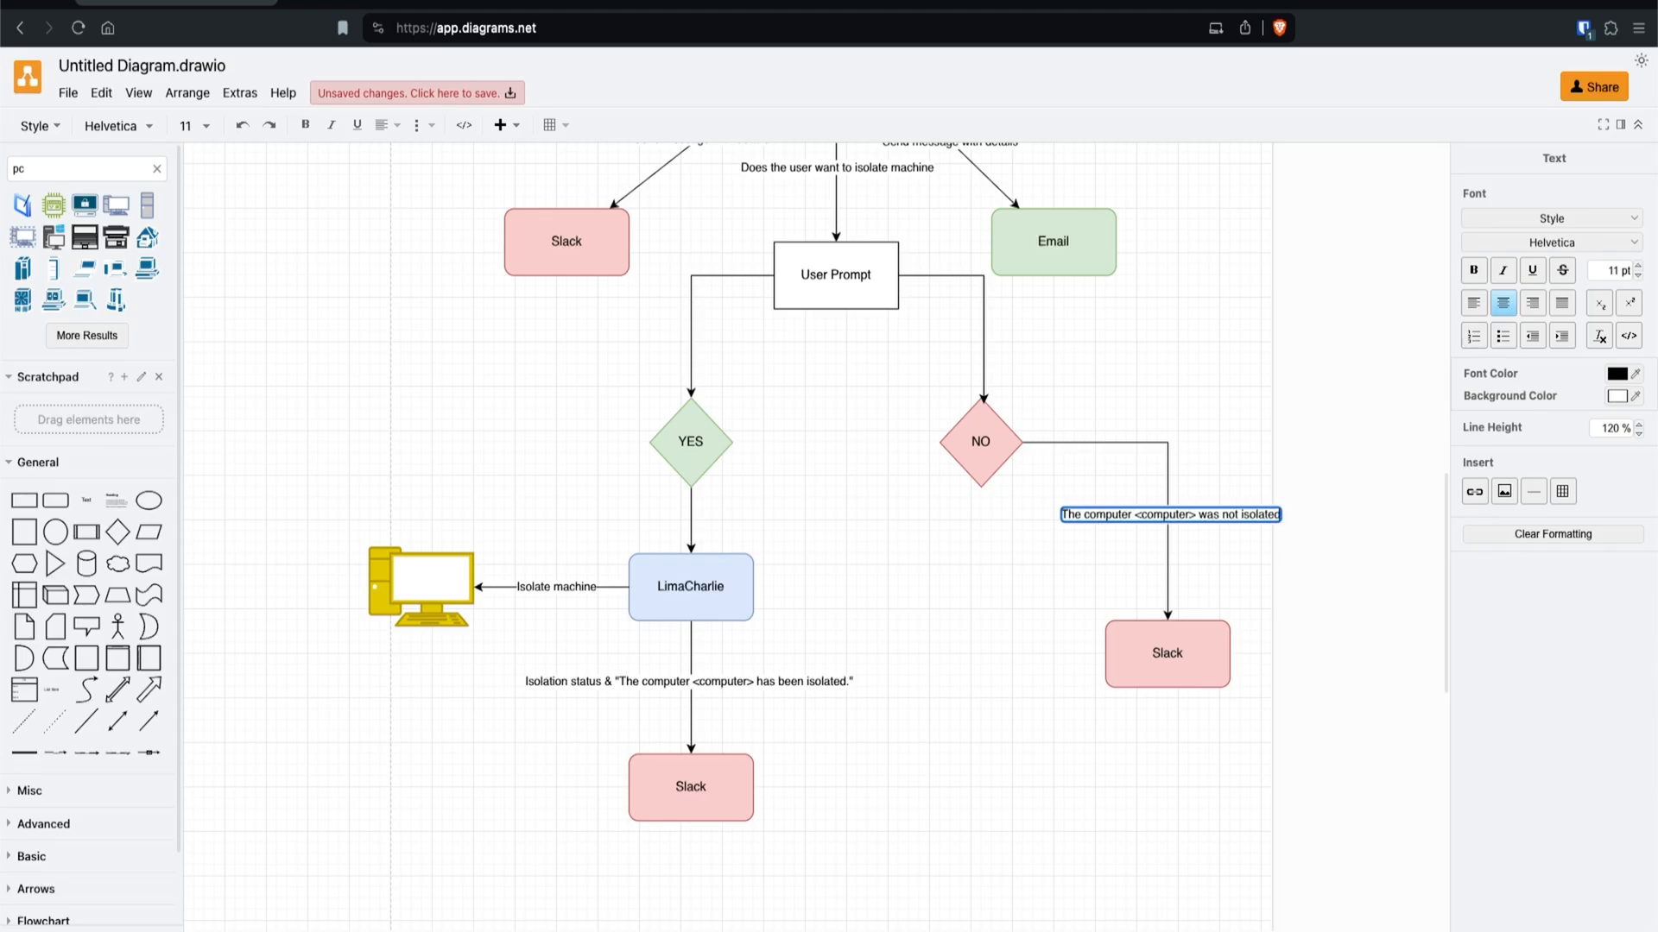
{"action": "type", "text": ", please inves"}
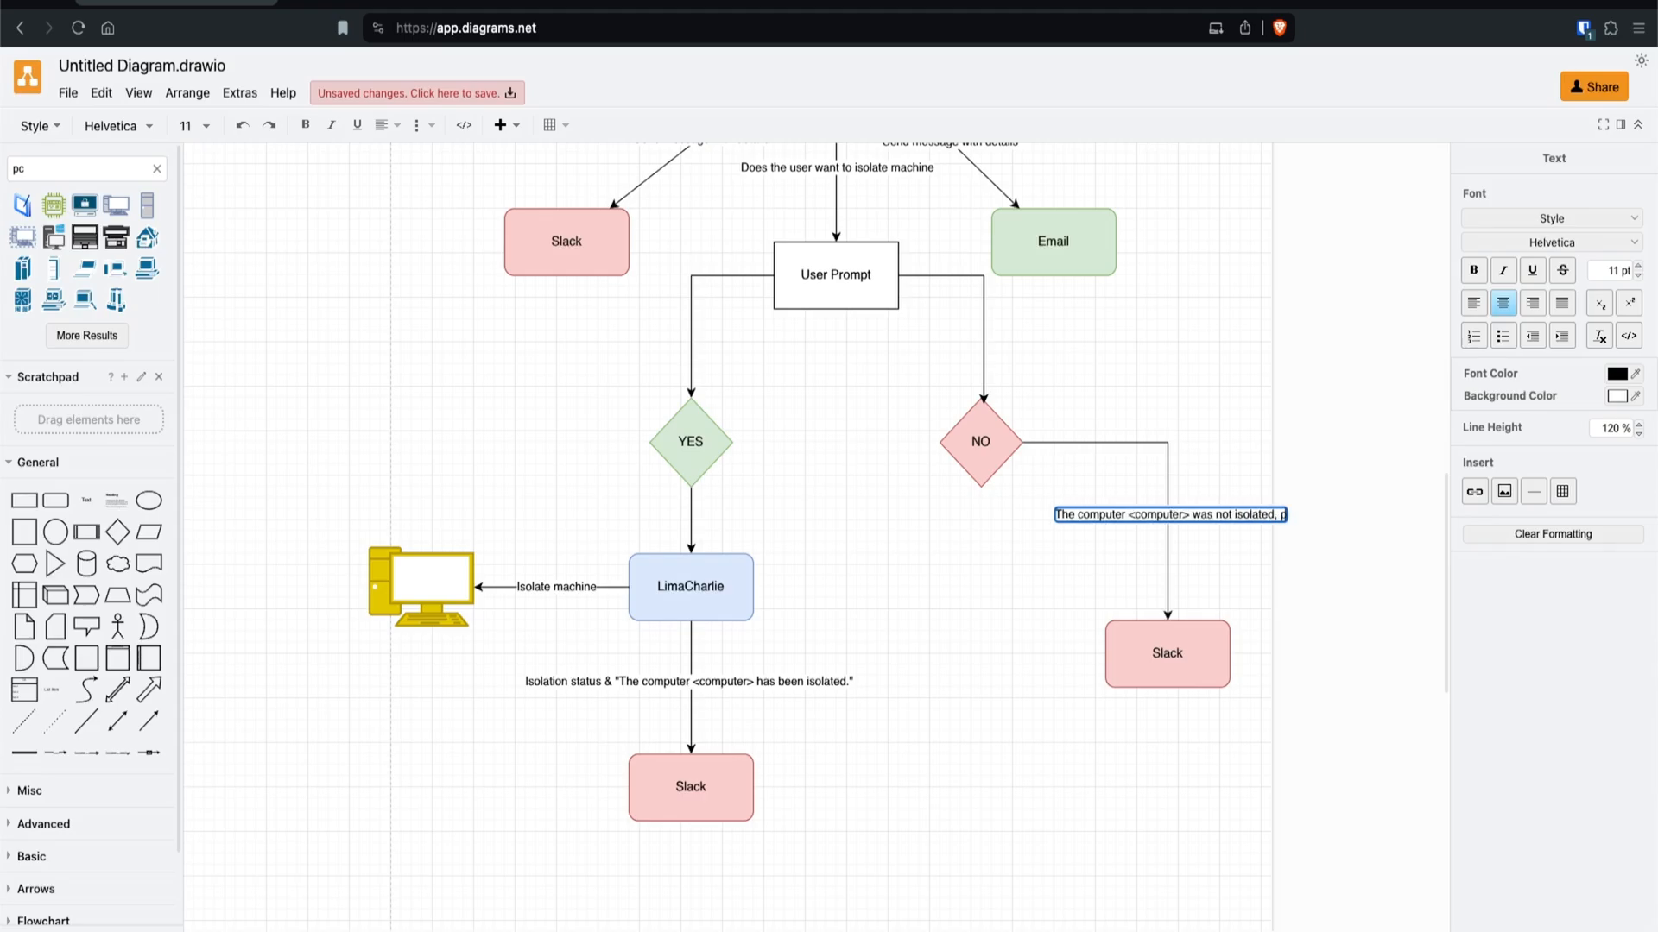
{"action": "type", "text": "tigate"}
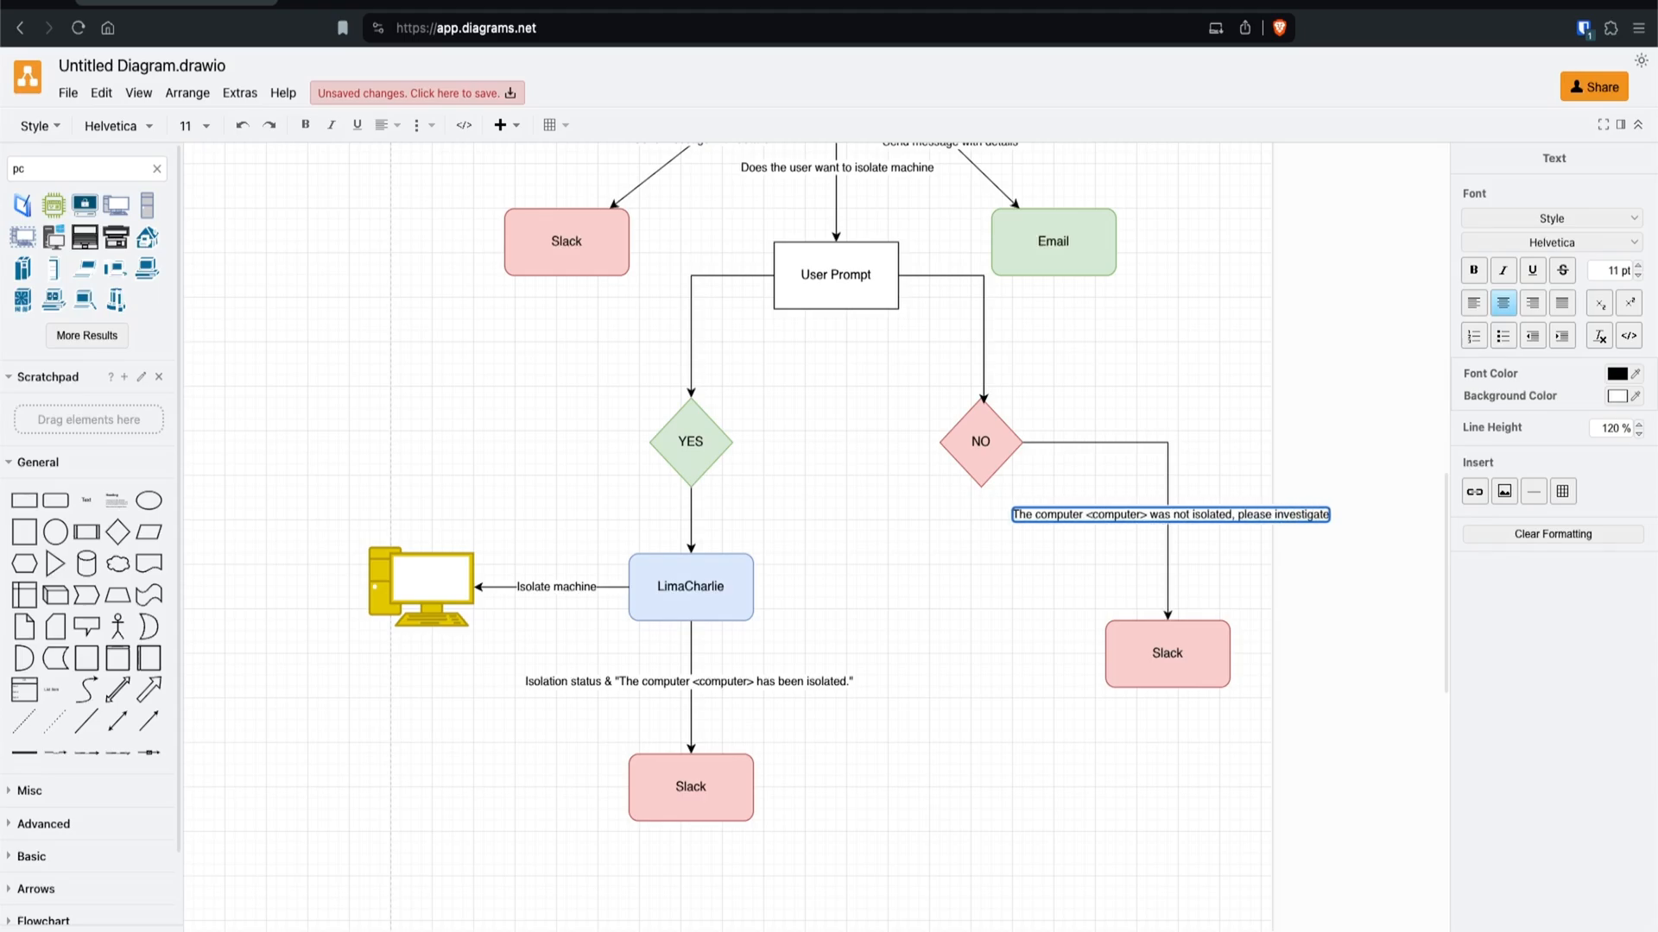
{"action": "type", "text": ".\""}
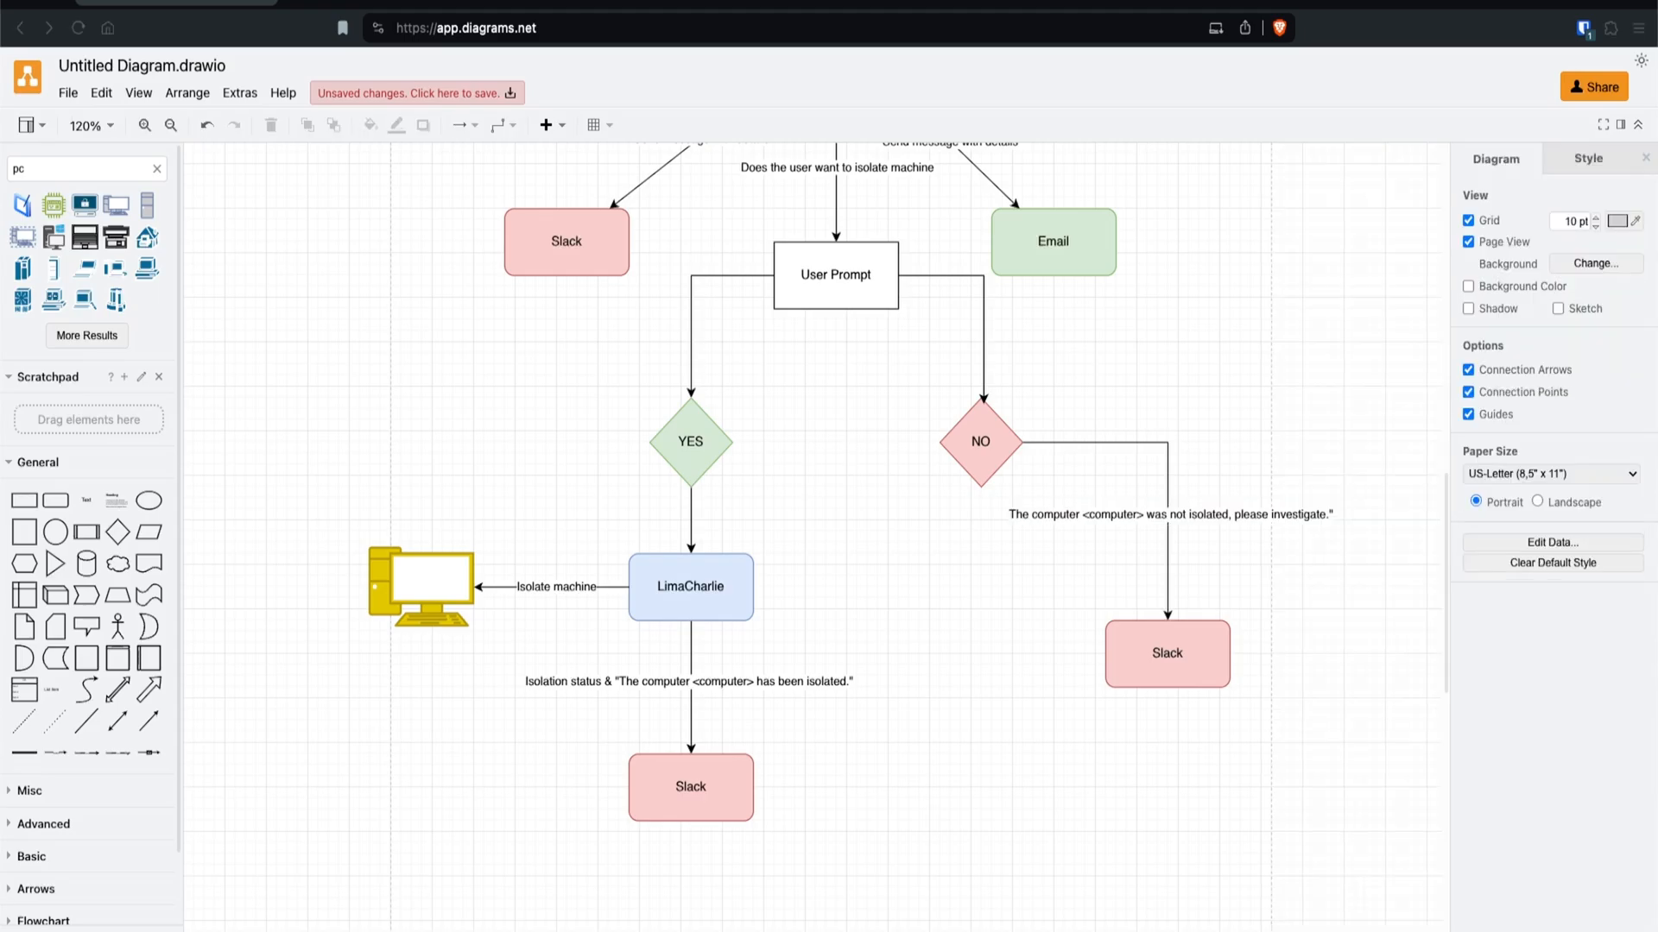
Step: Switch to the text notes to check the "if no" branch and its message, and return to the diagram
{"action": "left_click_drag", "start_coordinate": [0, 142], "coordinate": [513, 101]}
{"action": "left_click_drag", "start_coordinate": [300, 639], "coordinate": [425, 625]}
{"action": "left_click_drag", "start_coordinate": [200, 610], "coordinate": [258, 609]}
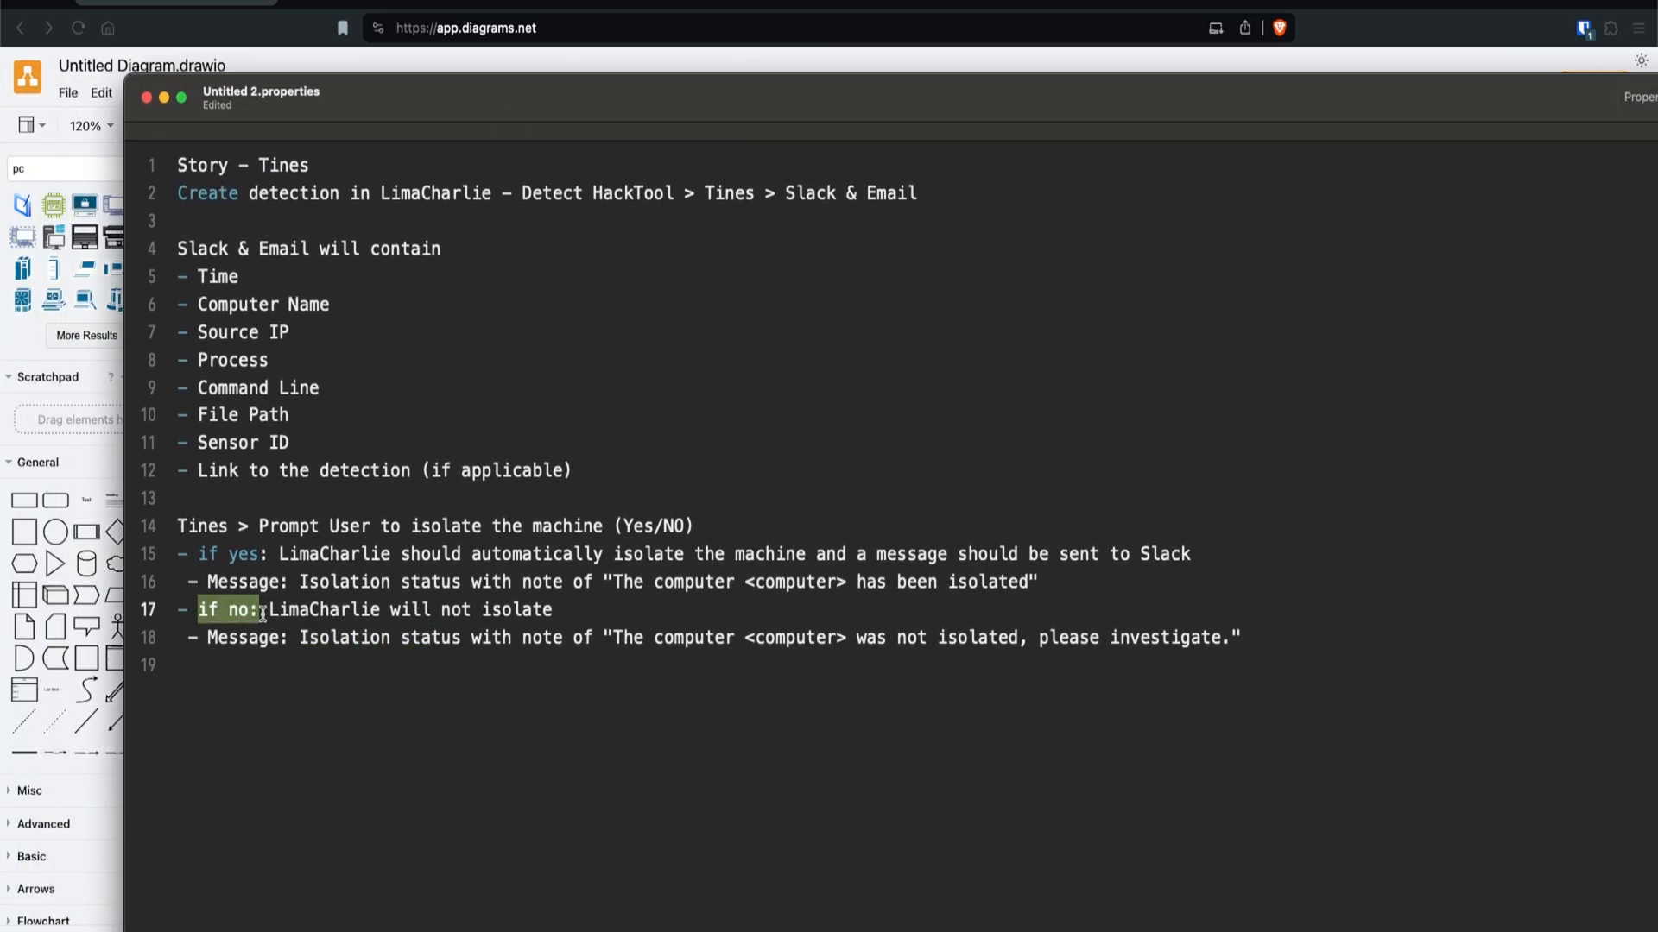
{"action": "left_click", "coordinate": [163, 98]}
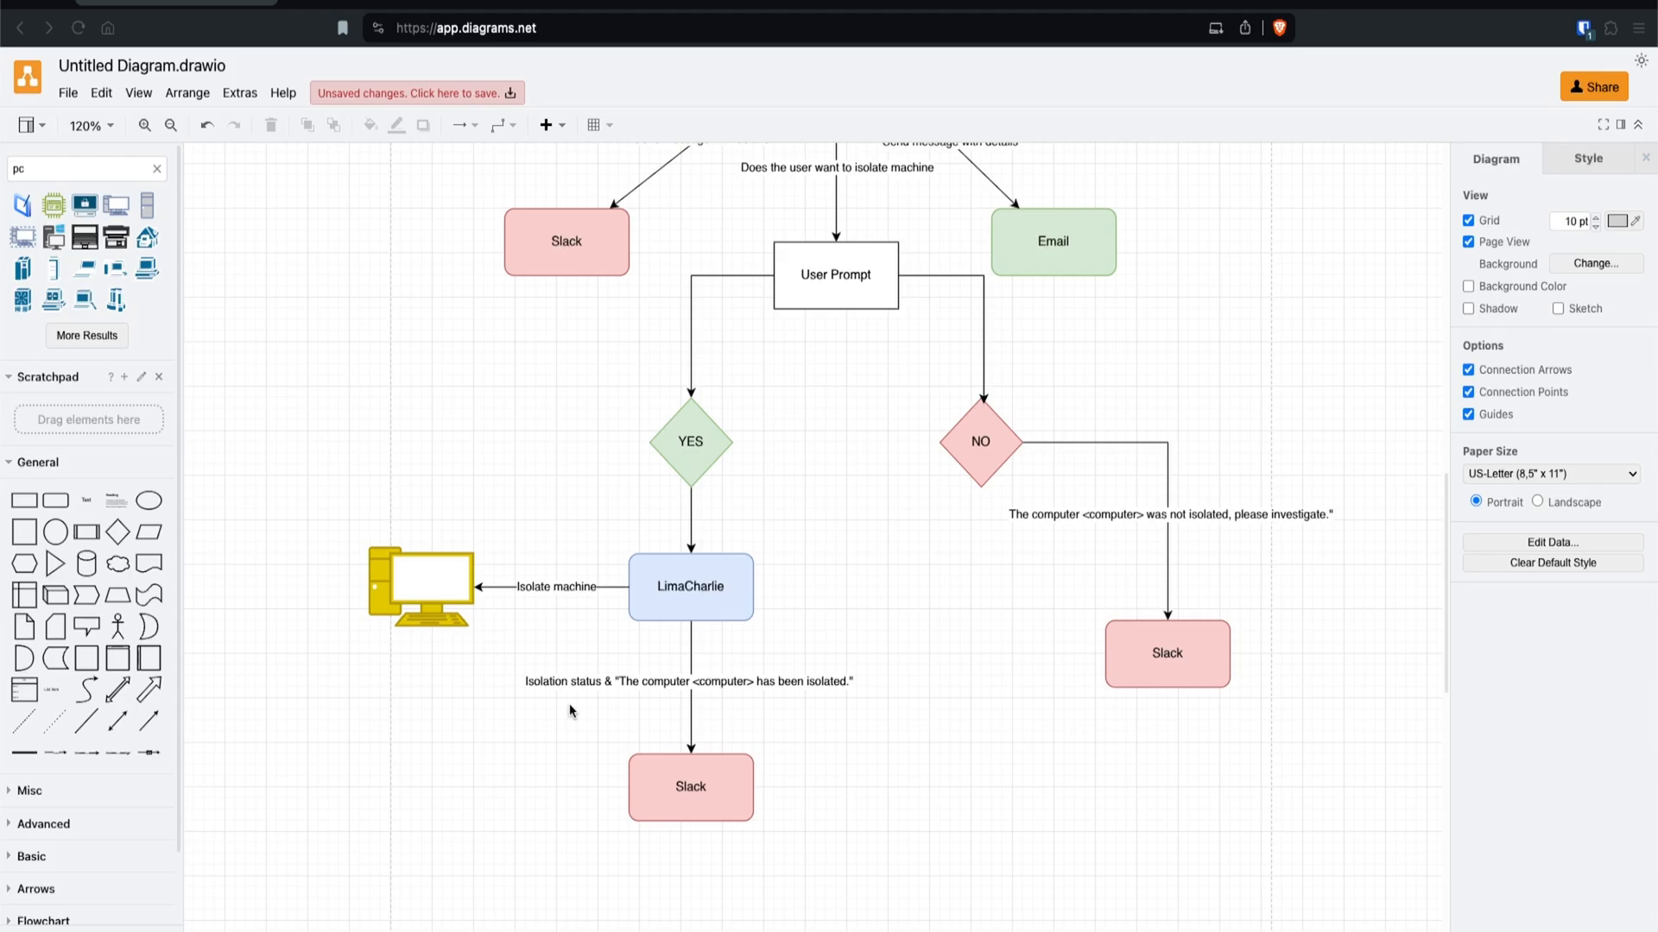
Step: Label the arrow from the infected computer to LimaCharlie "Detect HackTool"
{"action": "scroll", "coordinate": [568, 703], "scroll_direction": "up", "scroll_amount": 1}
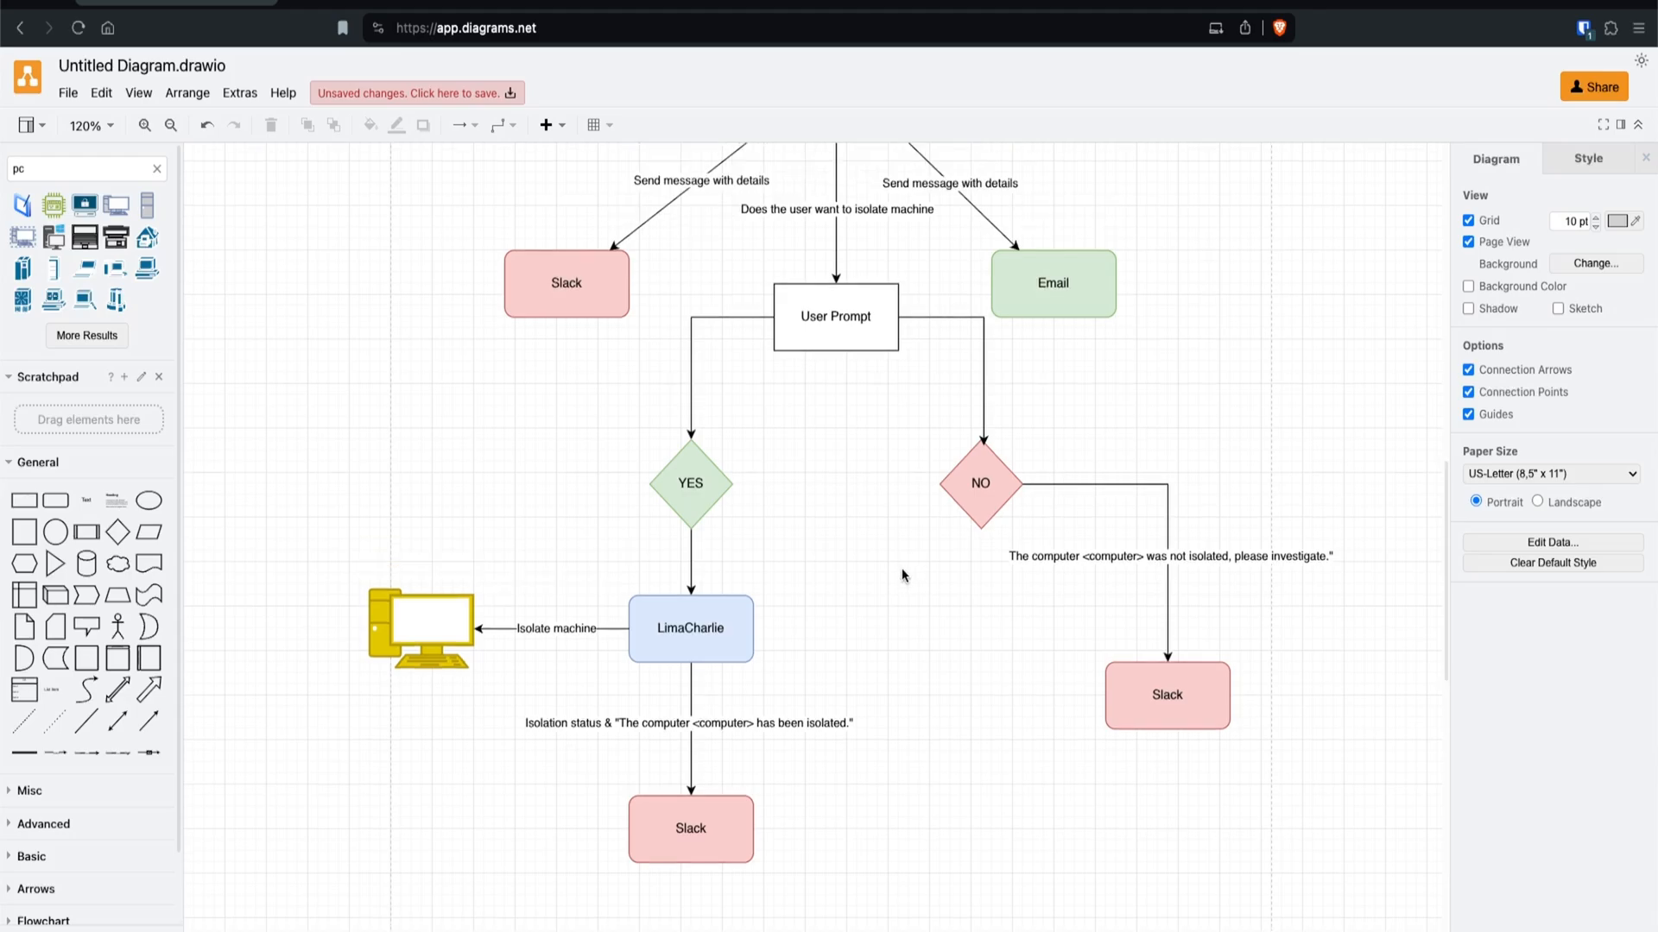
{"action": "scroll", "coordinate": [889, 569], "scroll_direction": "up", "scroll_amount": 9}
{"action": "double_click", "coordinate": [411, 441]}
{"action": "type", "text": "Detect HackTool"}
{"action": "left_click", "coordinate": [467, 571]}
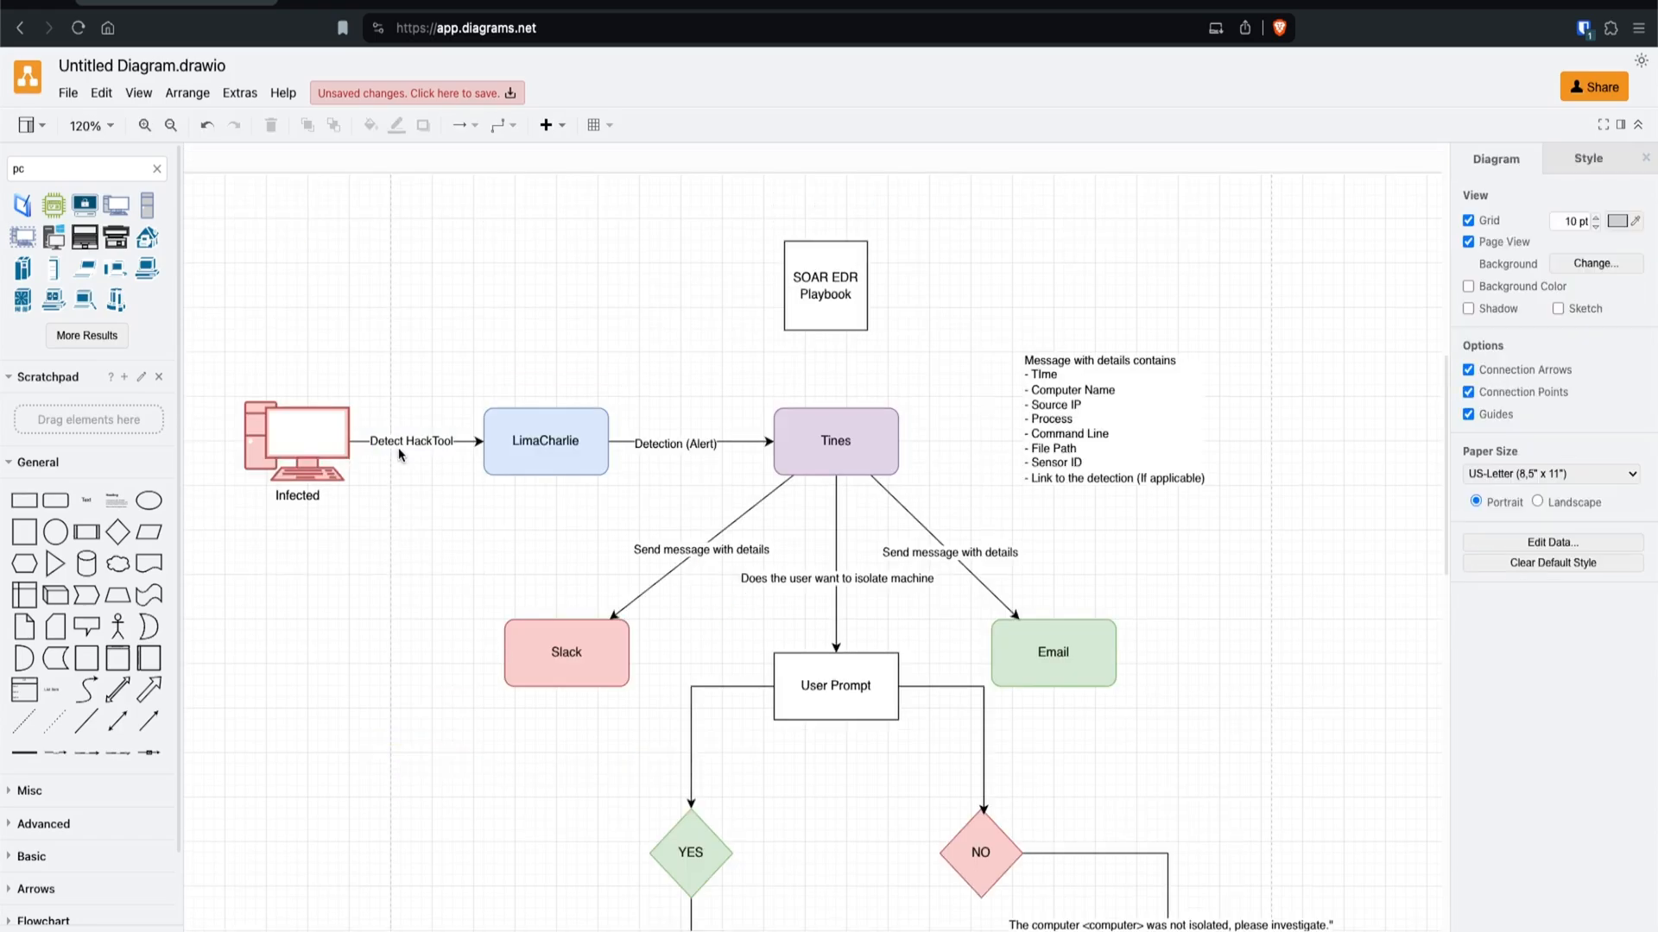
{"action": "scroll", "coordinate": [398, 457], "scroll_direction": "down", "scroll_amount": 1}
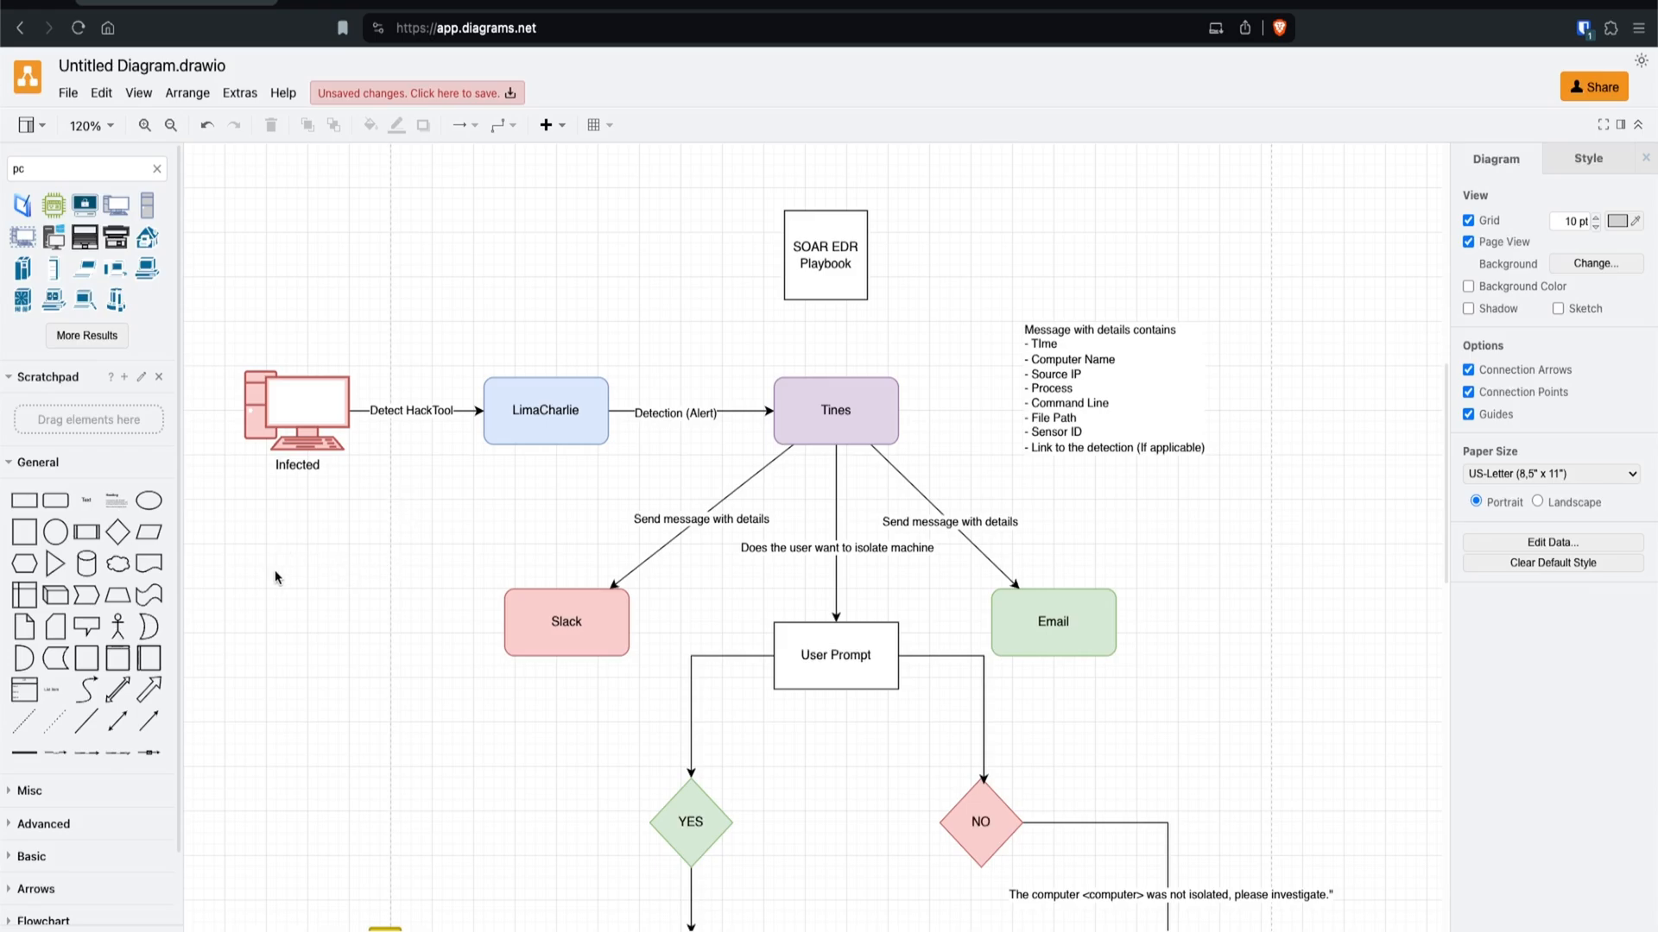
{"action": "left_click", "coordinate": [280, 408]}
{"action": "left_click", "coordinate": [508, 416]}
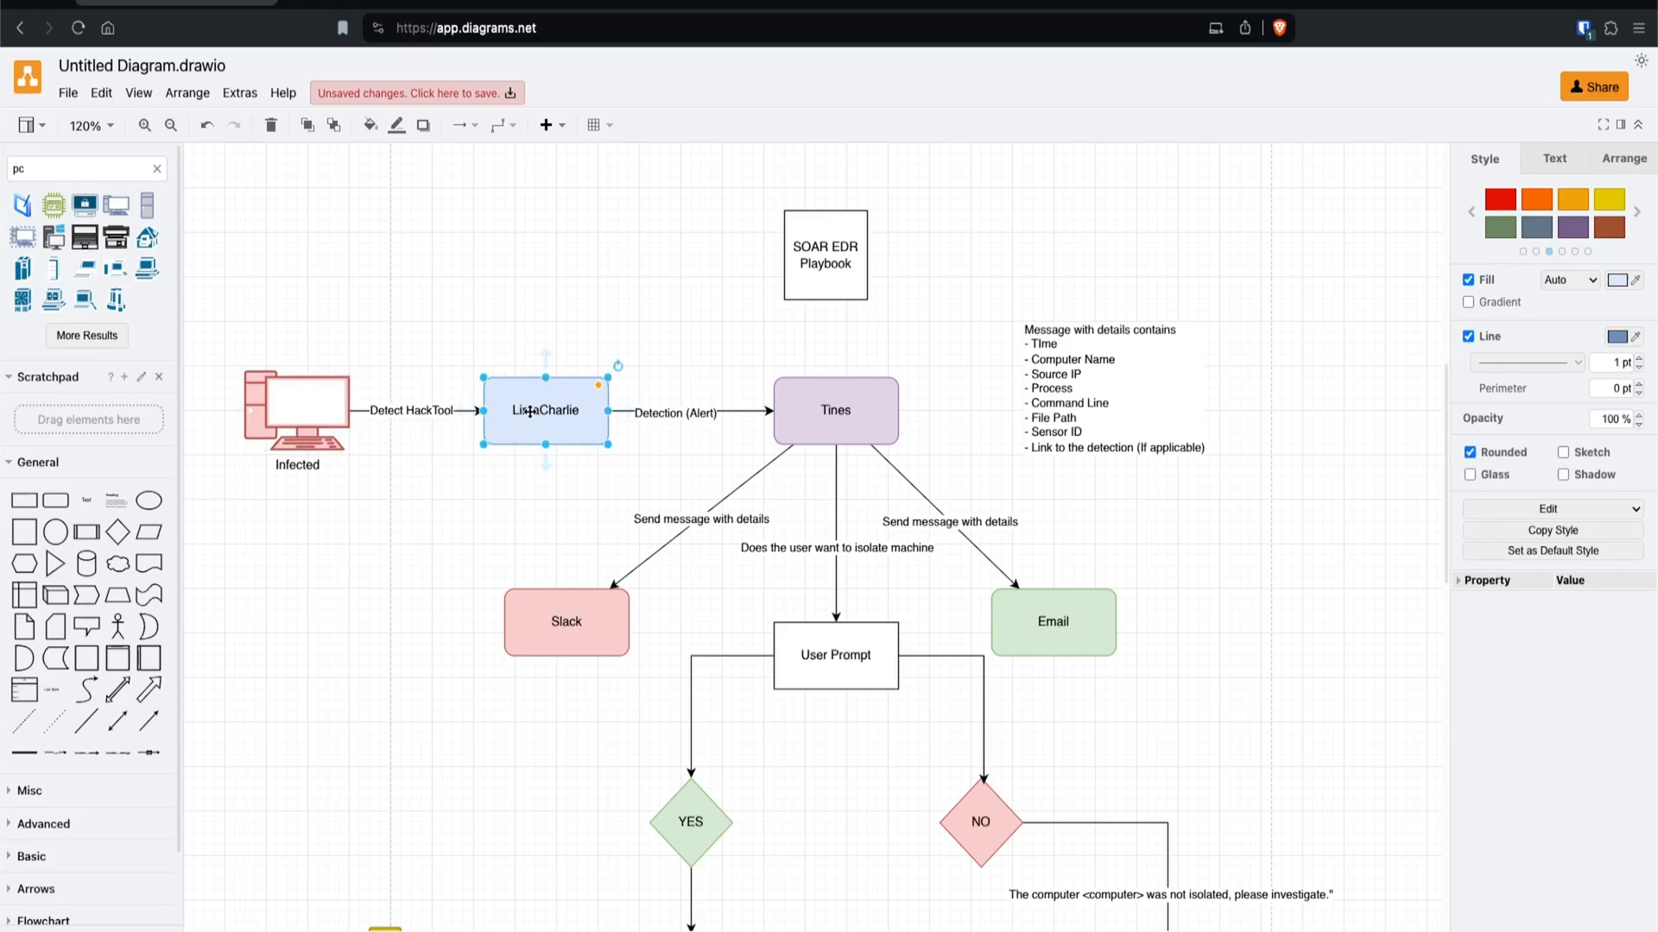
{"action": "left_click", "coordinate": [855, 418]}
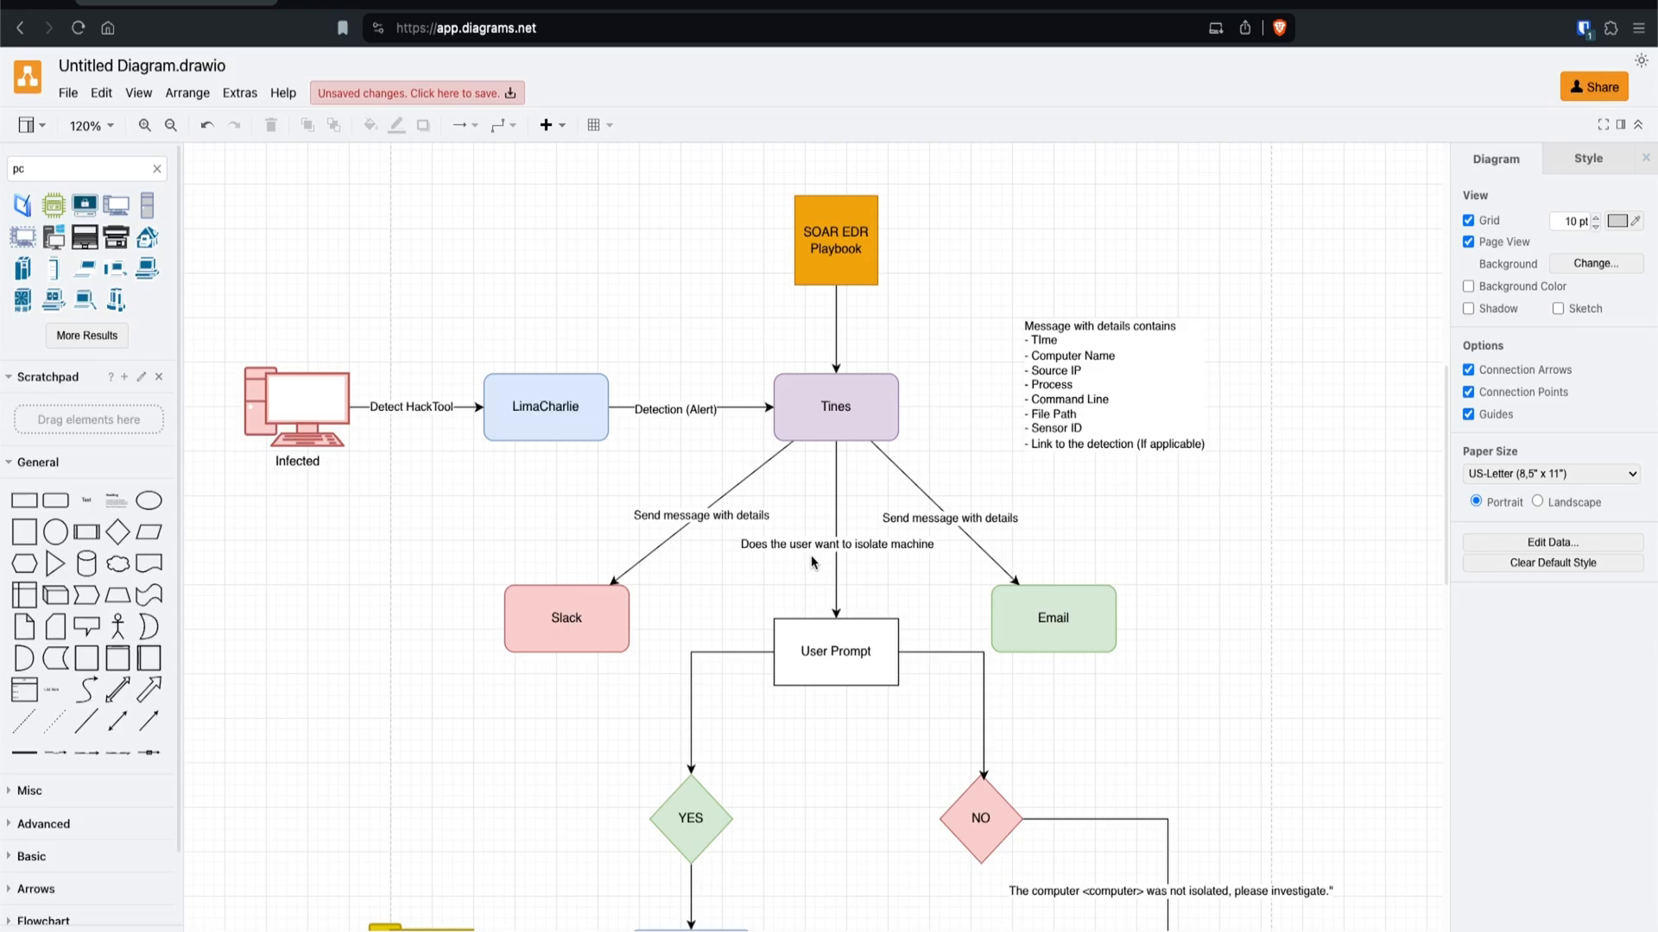
Step: Review the flow from User Prompt through the YES branch with LimaCharlie, the isolated machine and Slack, and the NO branch to Slack
{"action": "scroll", "coordinate": [853, 554], "scroll_direction": "down", "scroll_amount": 3}
{"action": "left_click", "coordinate": [847, 417]}
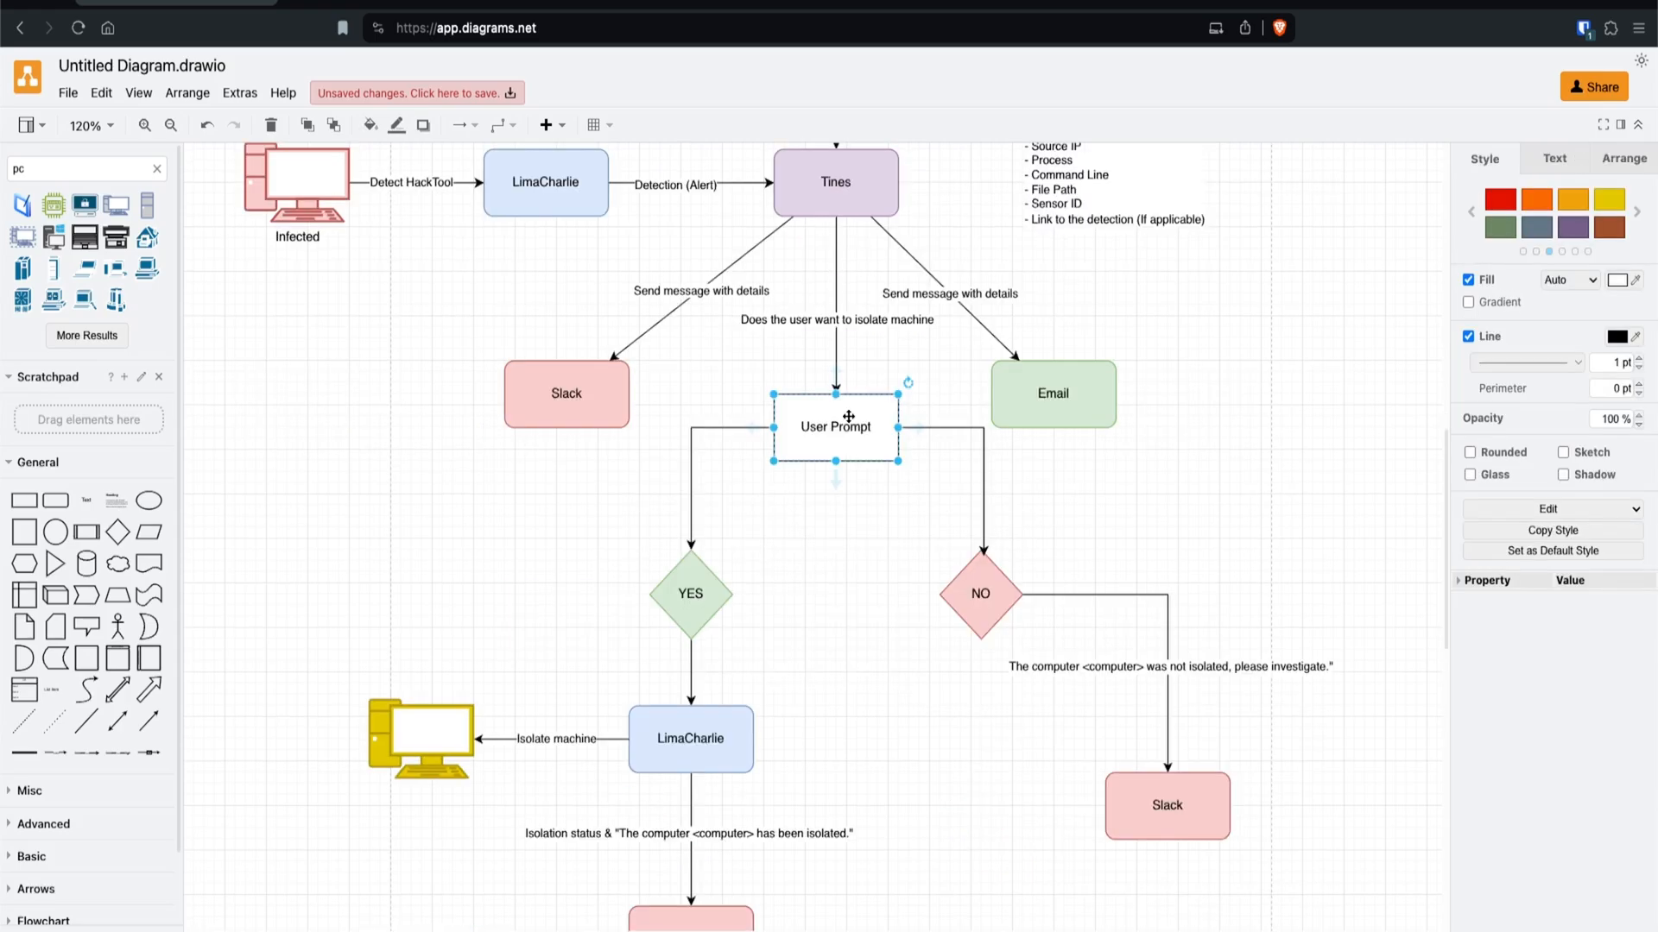
{"action": "scroll", "coordinate": [867, 468], "scroll_direction": "down", "scroll_amount": 1}
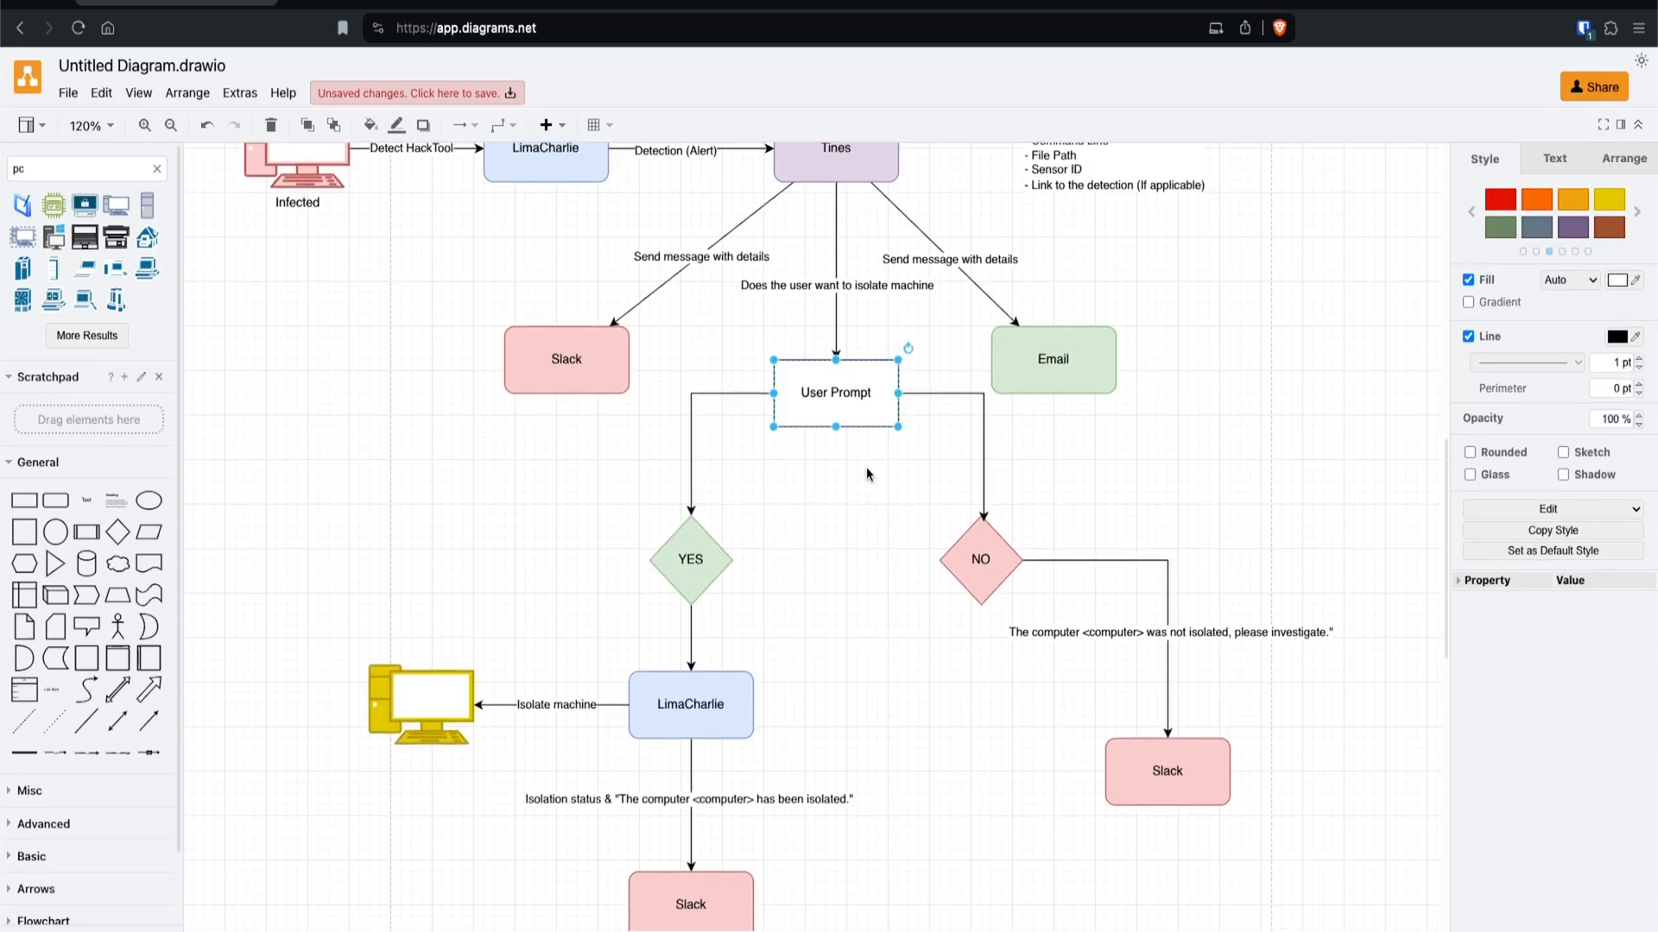
{"action": "left_click", "coordinate": [703, 575]}
{"action": "scroll", "coordinate": [703, 576], "scroll_direction": "down", "scroll_amount": 1}
{"action": "left_click", "coordinate": [706, 619]}
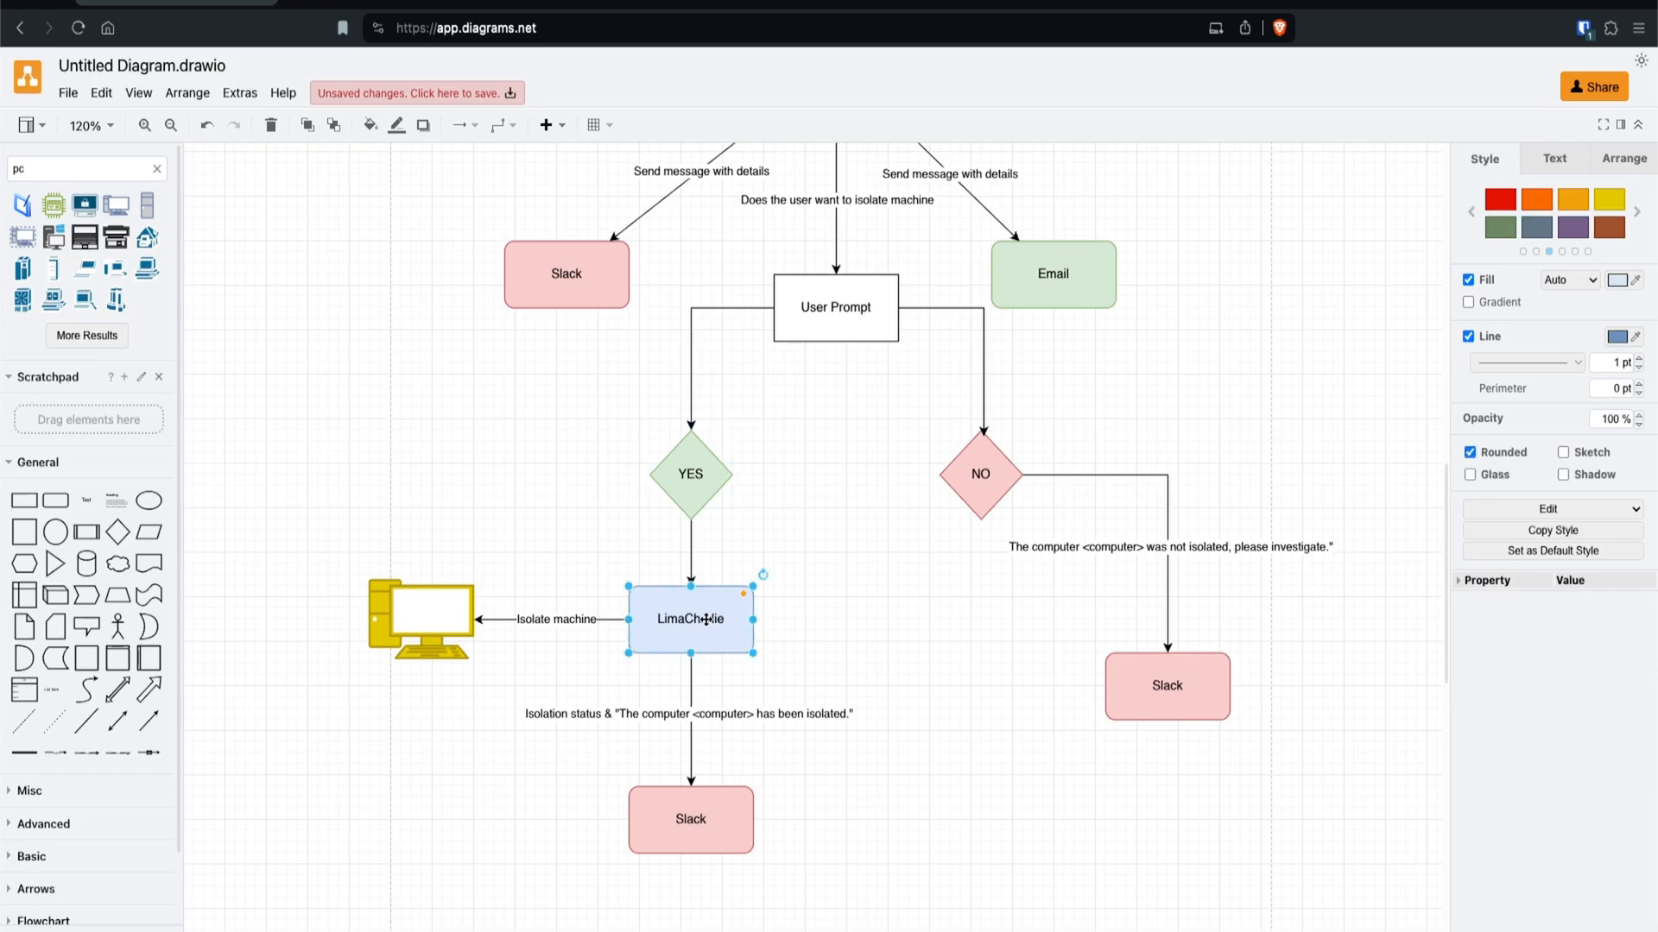
{"action": "left_click", "coordinate": [436, 620]}
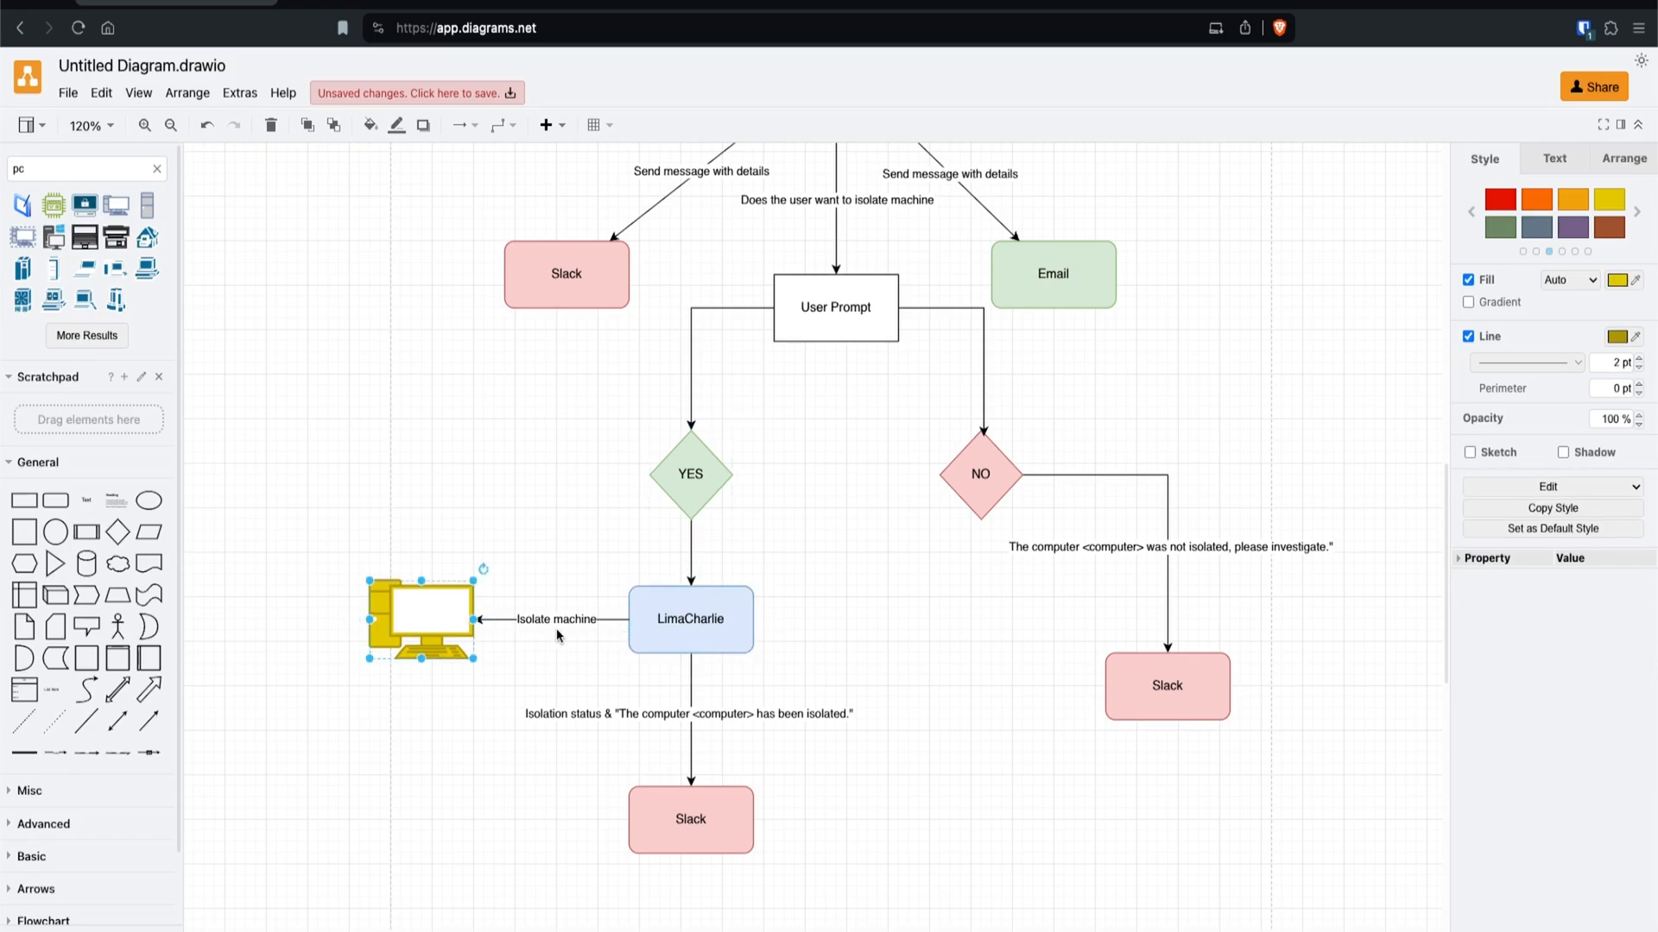
{"action": "left_click", "coordinate": [717, 616]}
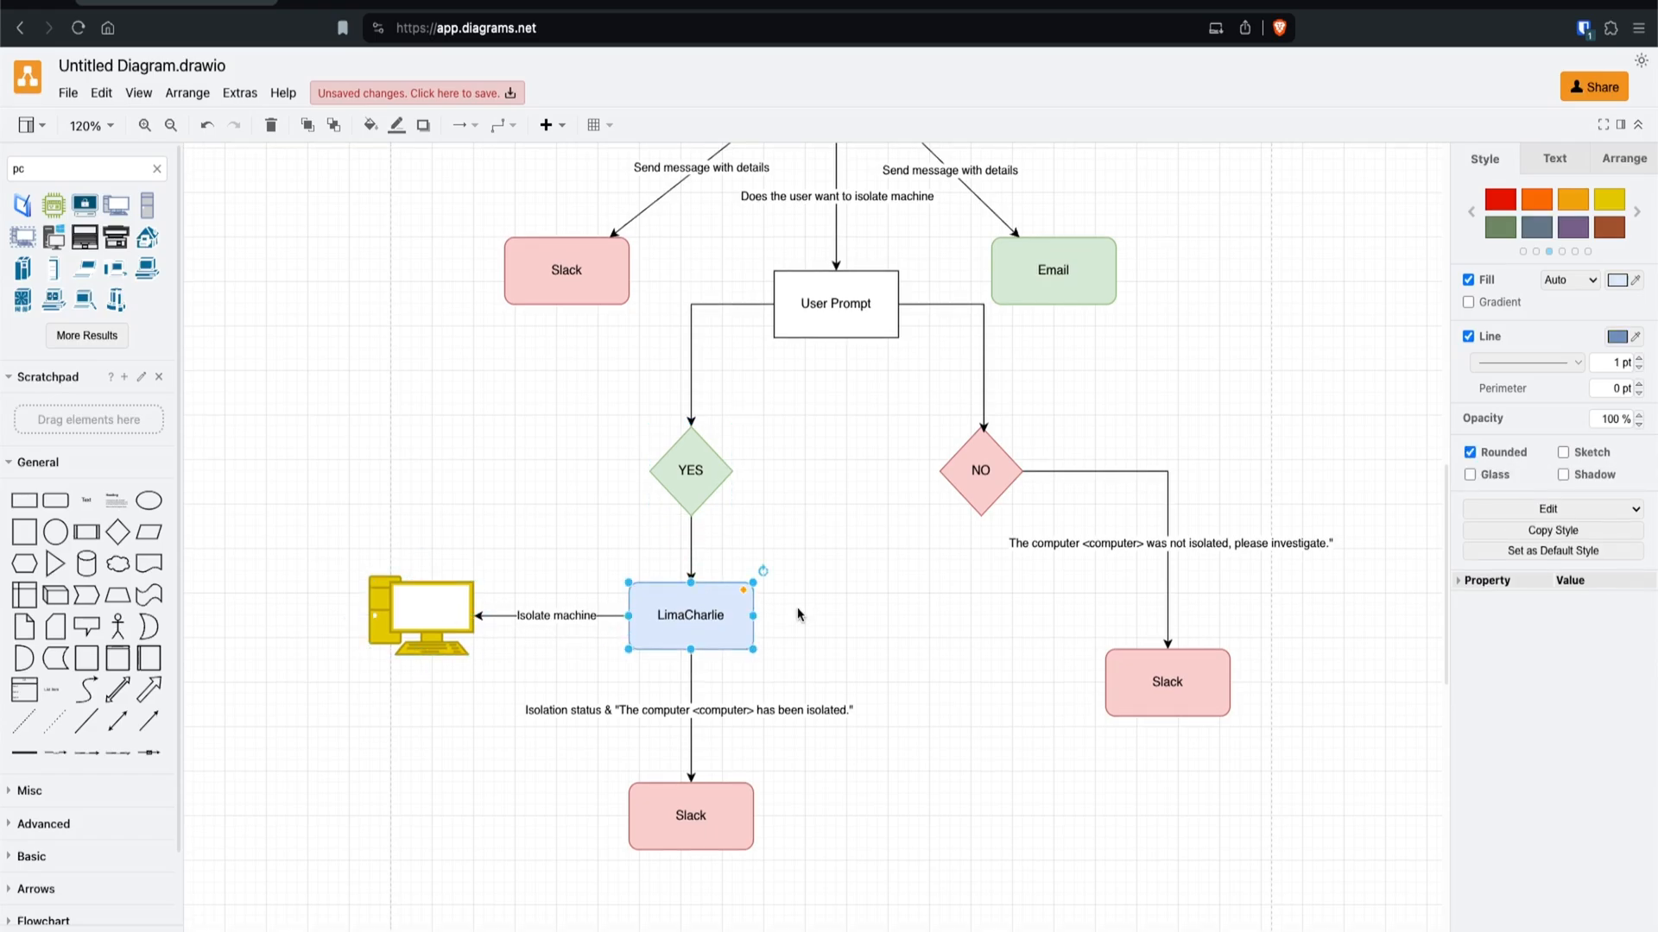
{"action": "left_click", "coordinate": [732, 814]}
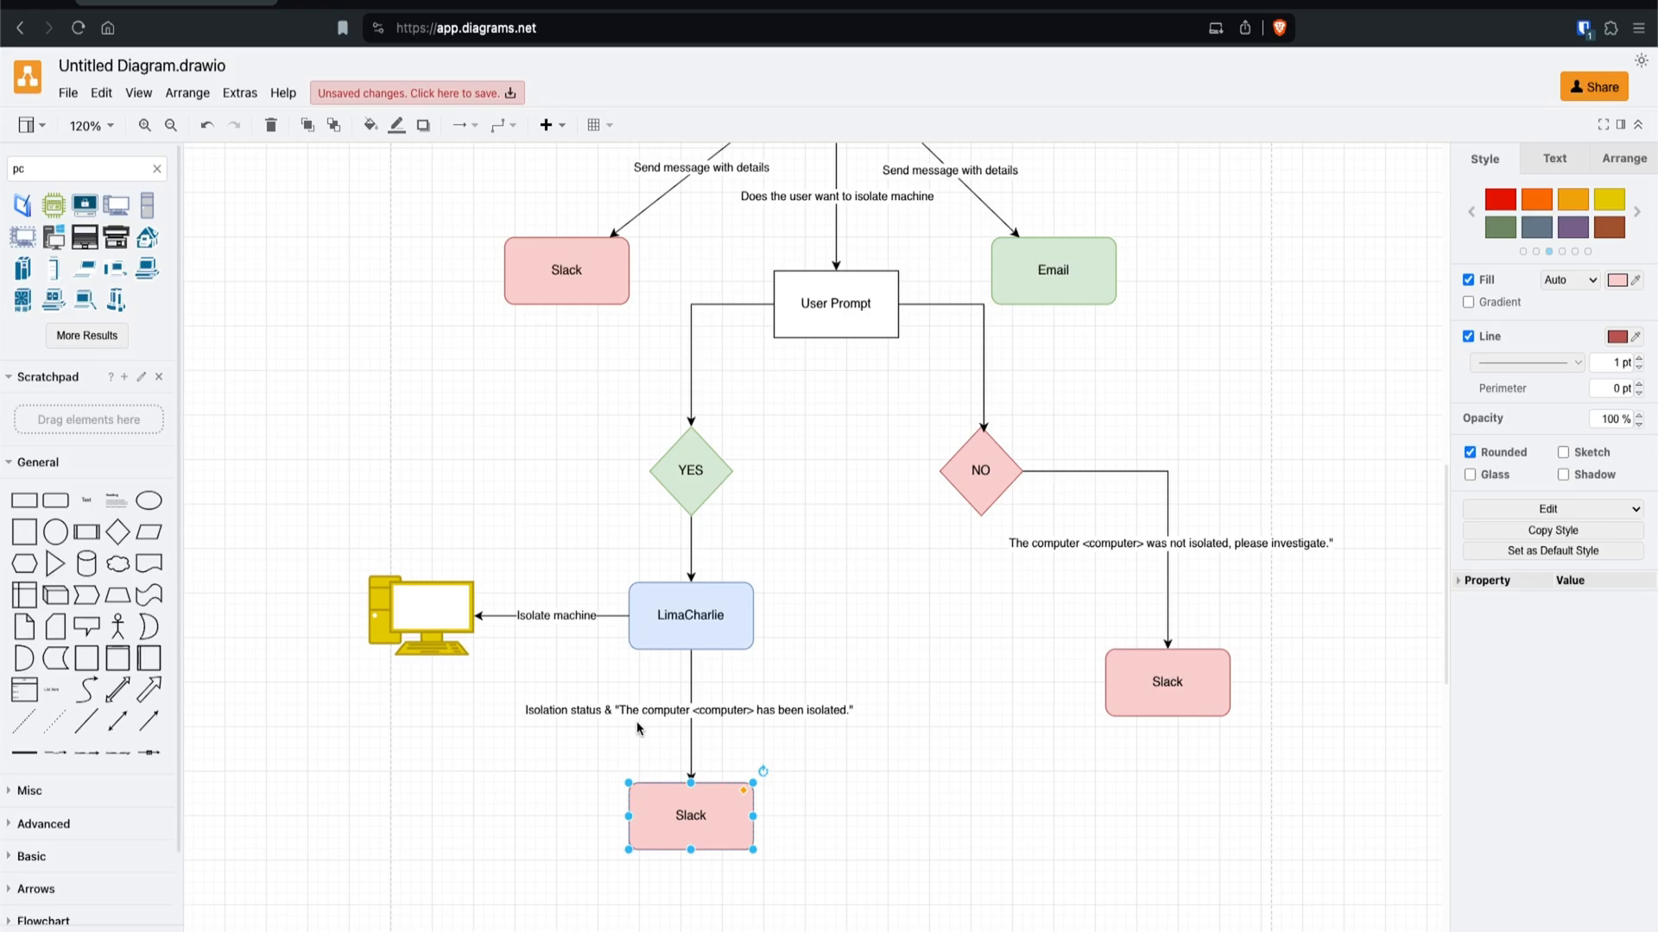
{"action": "left_click", "coordinate": [827, 311]}
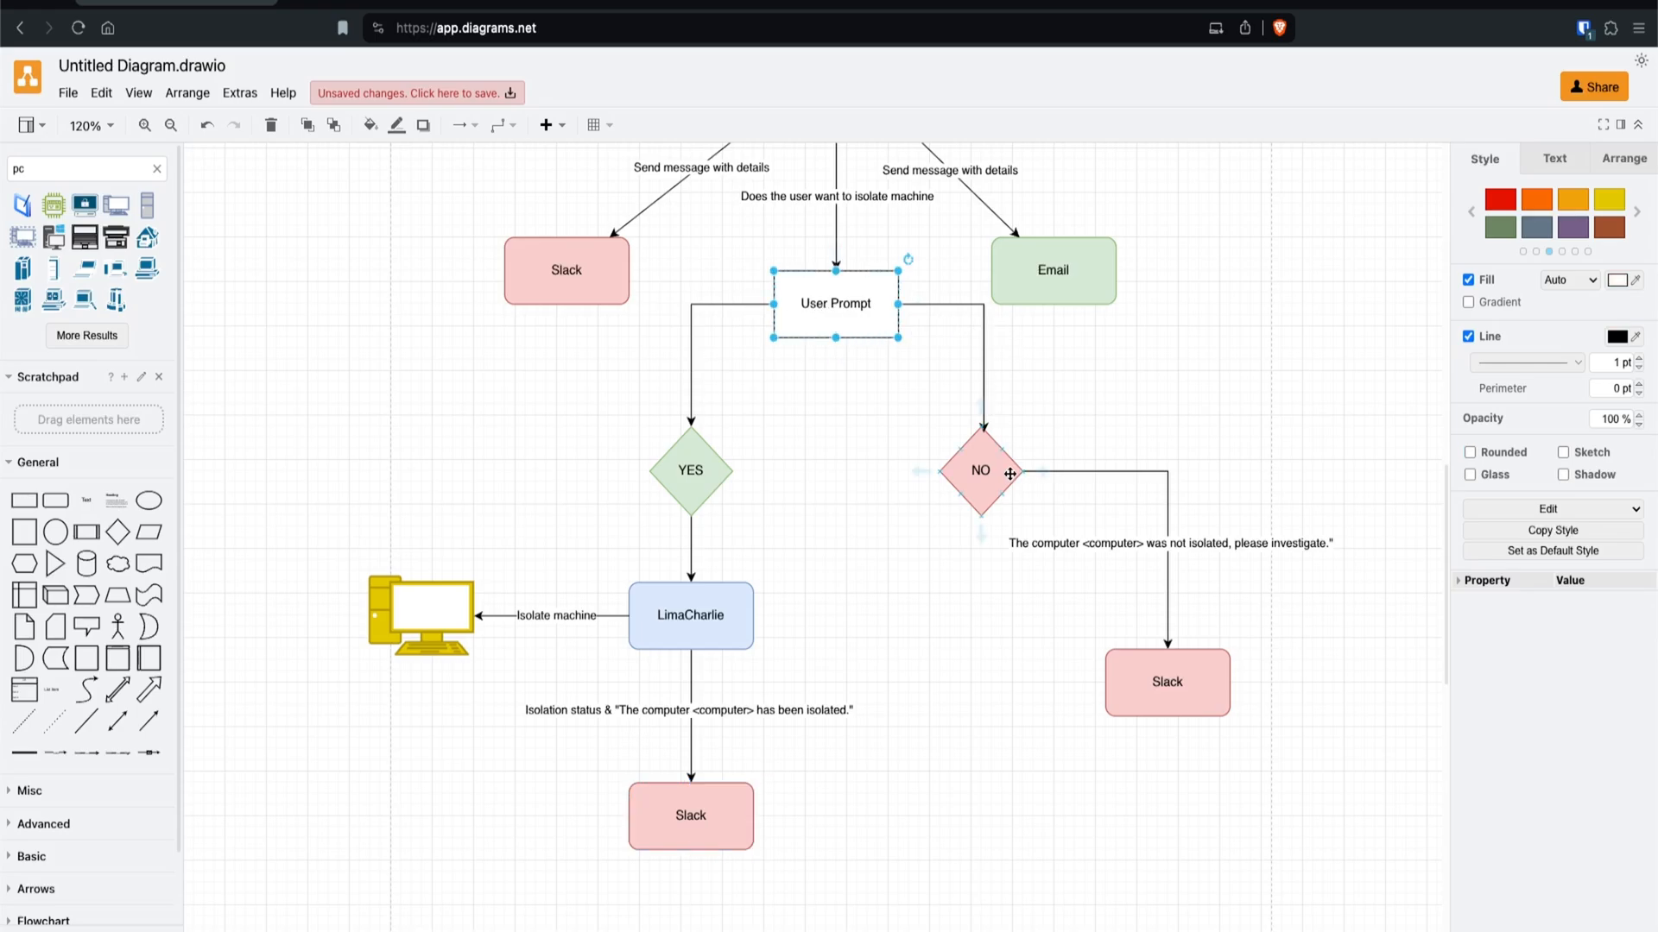
{"action": "left_click", "coordinate": [1202, 679]}
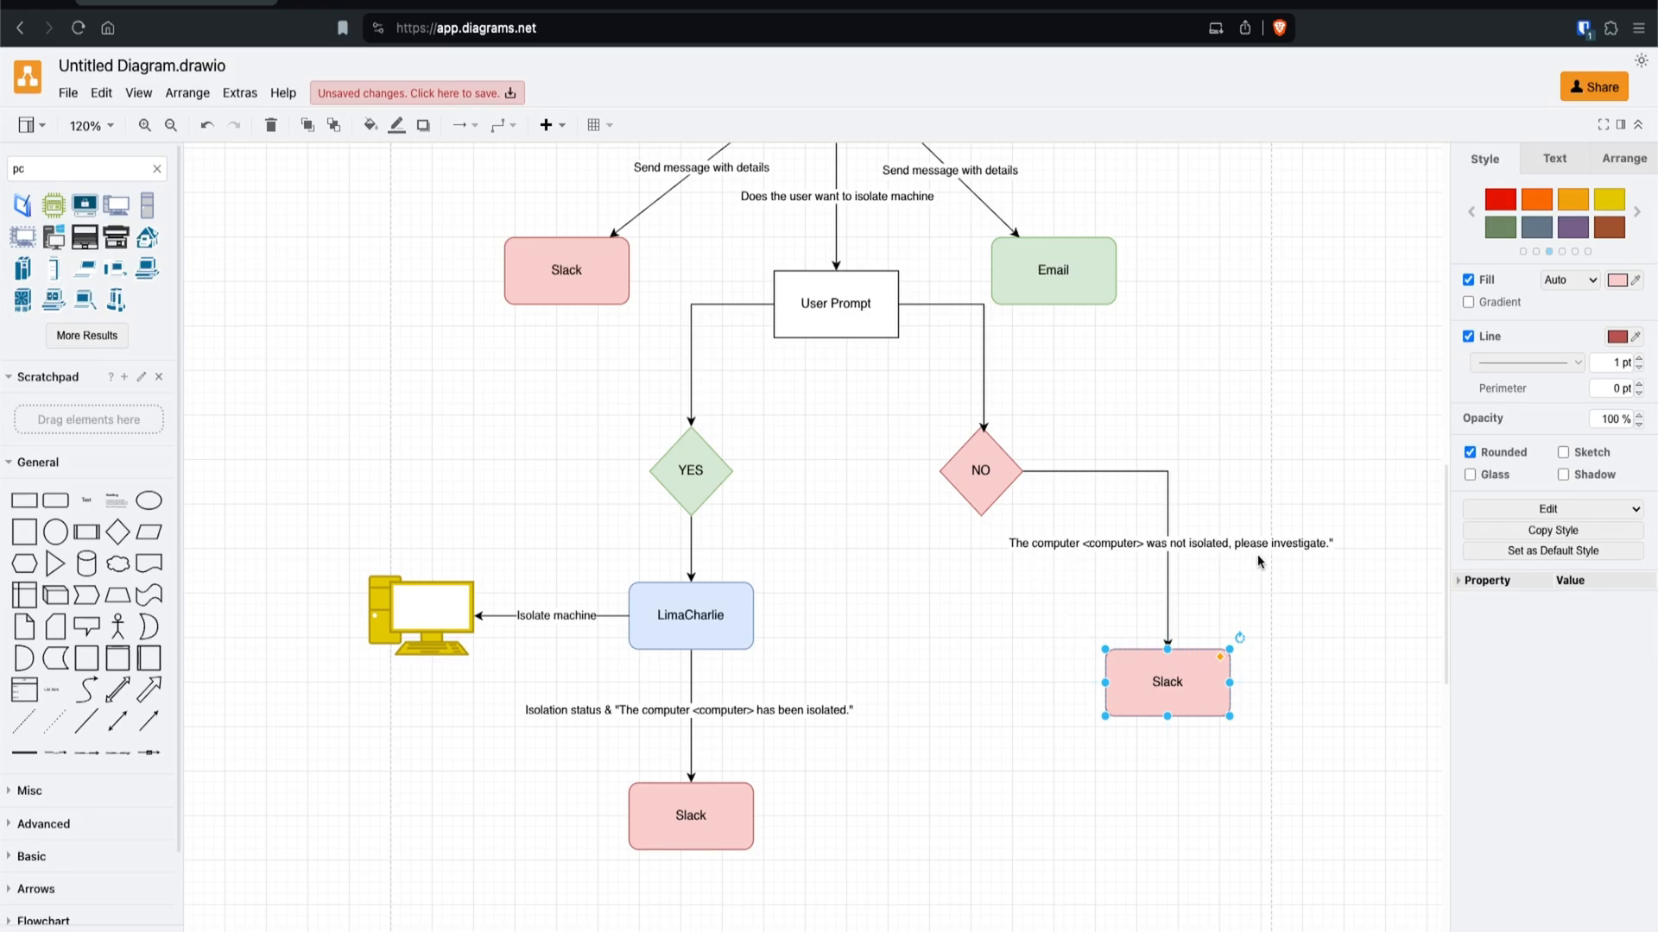
Step: Save the finished playbook diagram under its current file name
{"action": "scroll", "coordinate": [1261, 552], "scroll_direction": "up", "scroll_amount": 5}
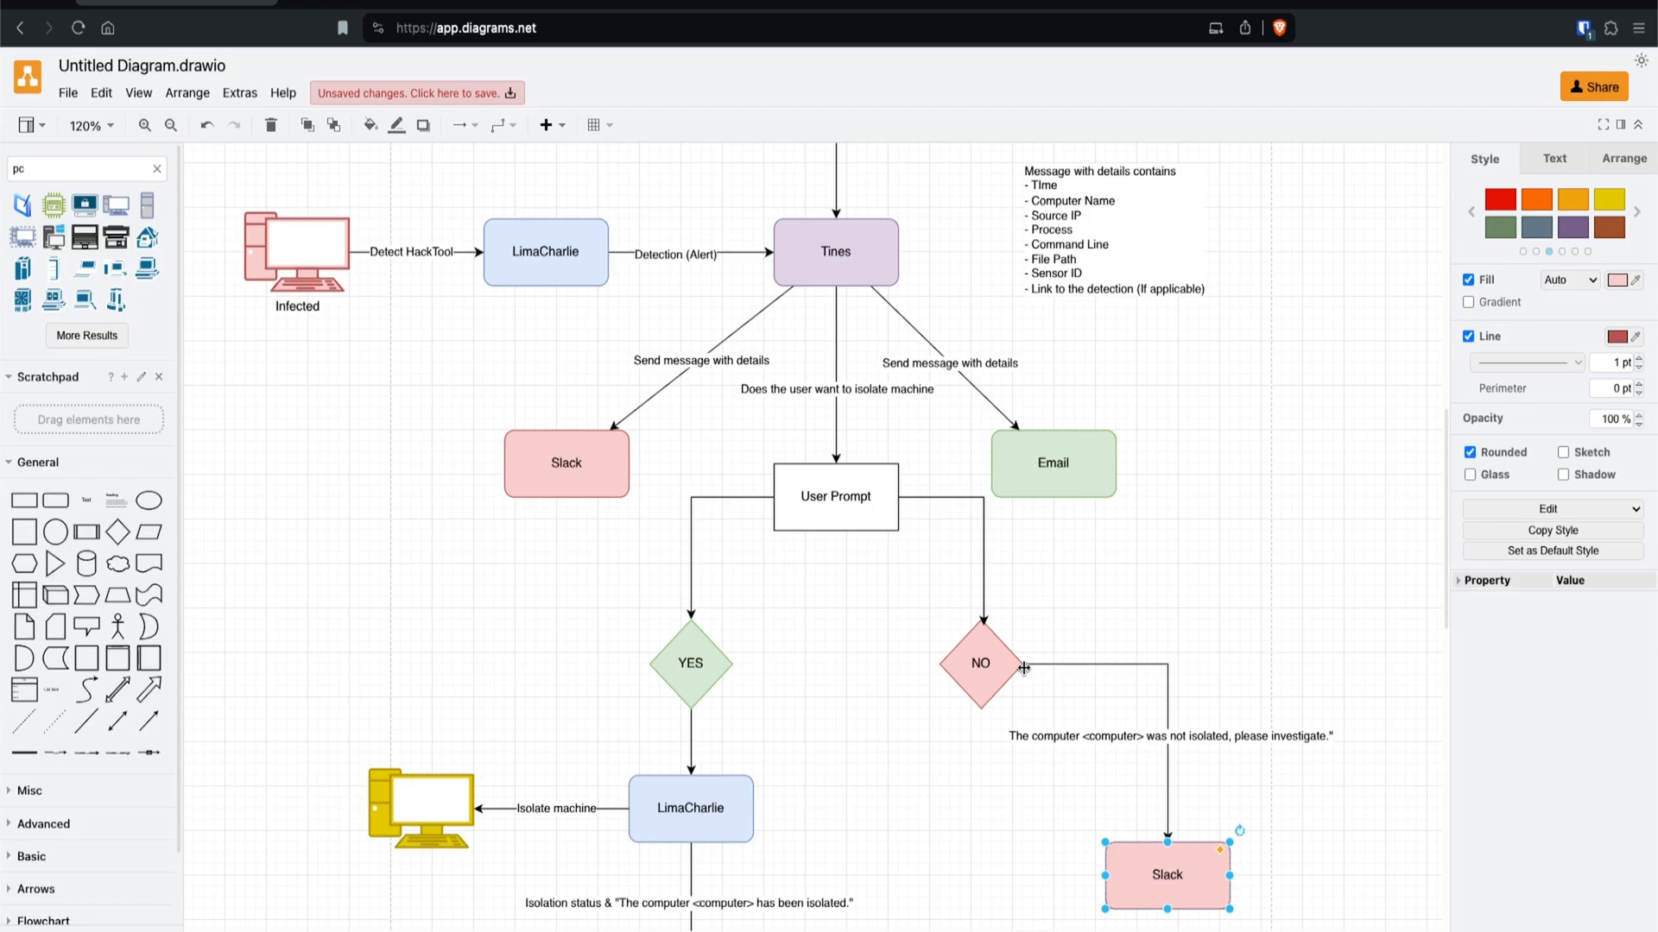
{"action": "scroll", "coordinate": [862, 662], "scroll_direction": "up", "scroll_amount": 1}
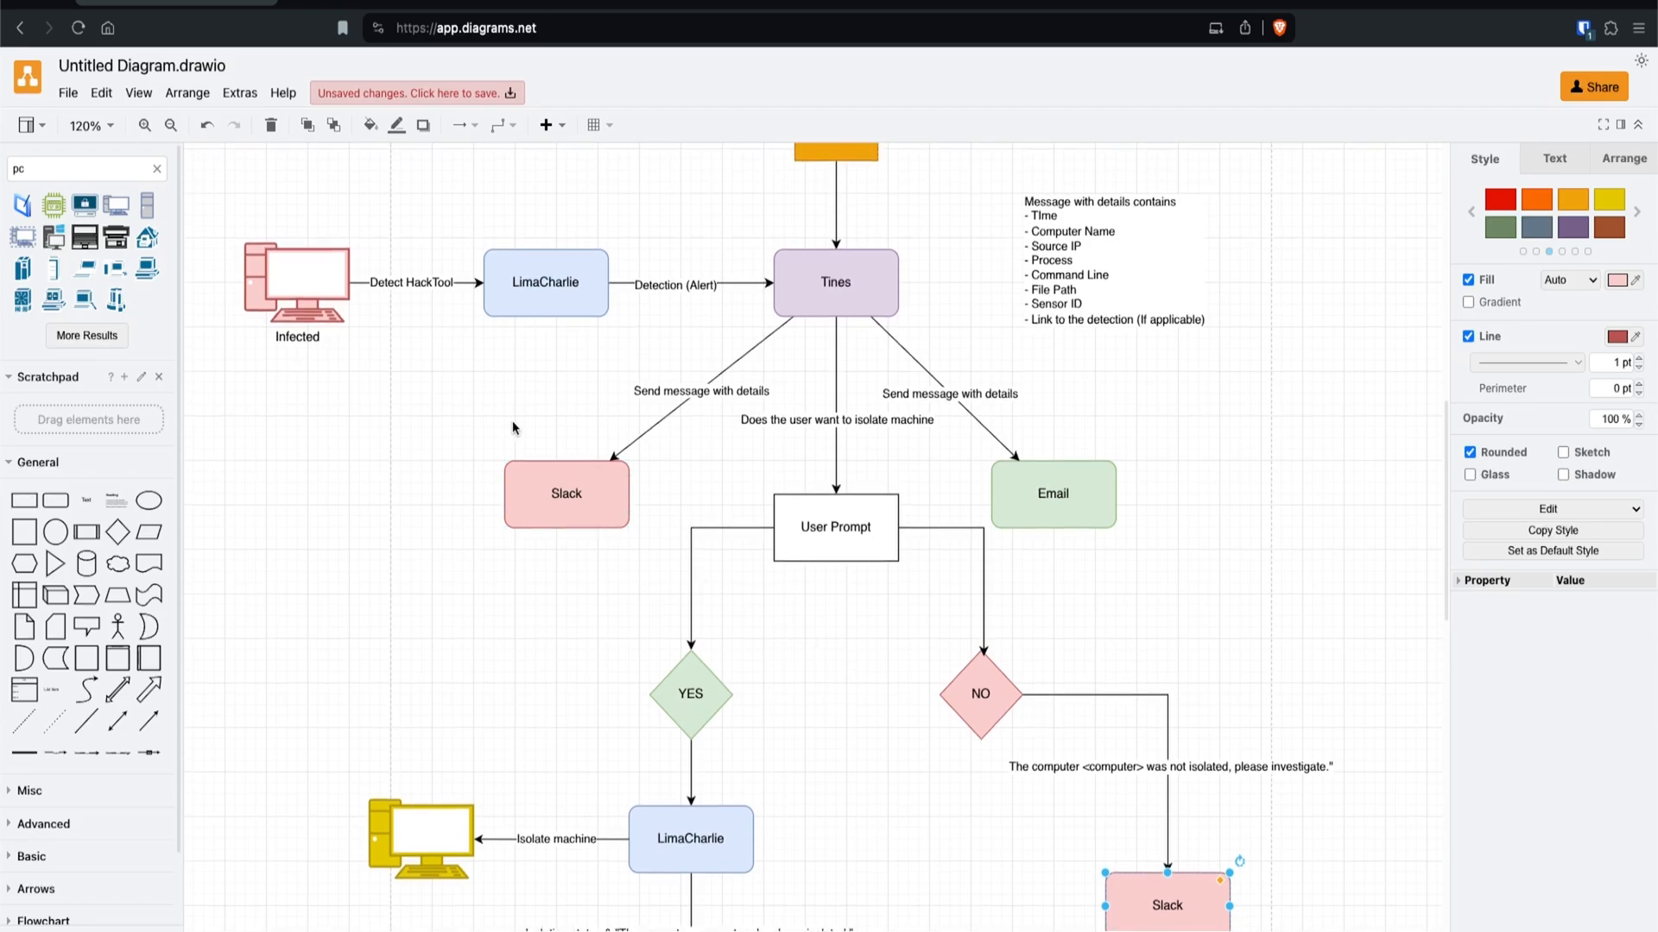
{"action": "left_click", "coordinate": [69, 93]}
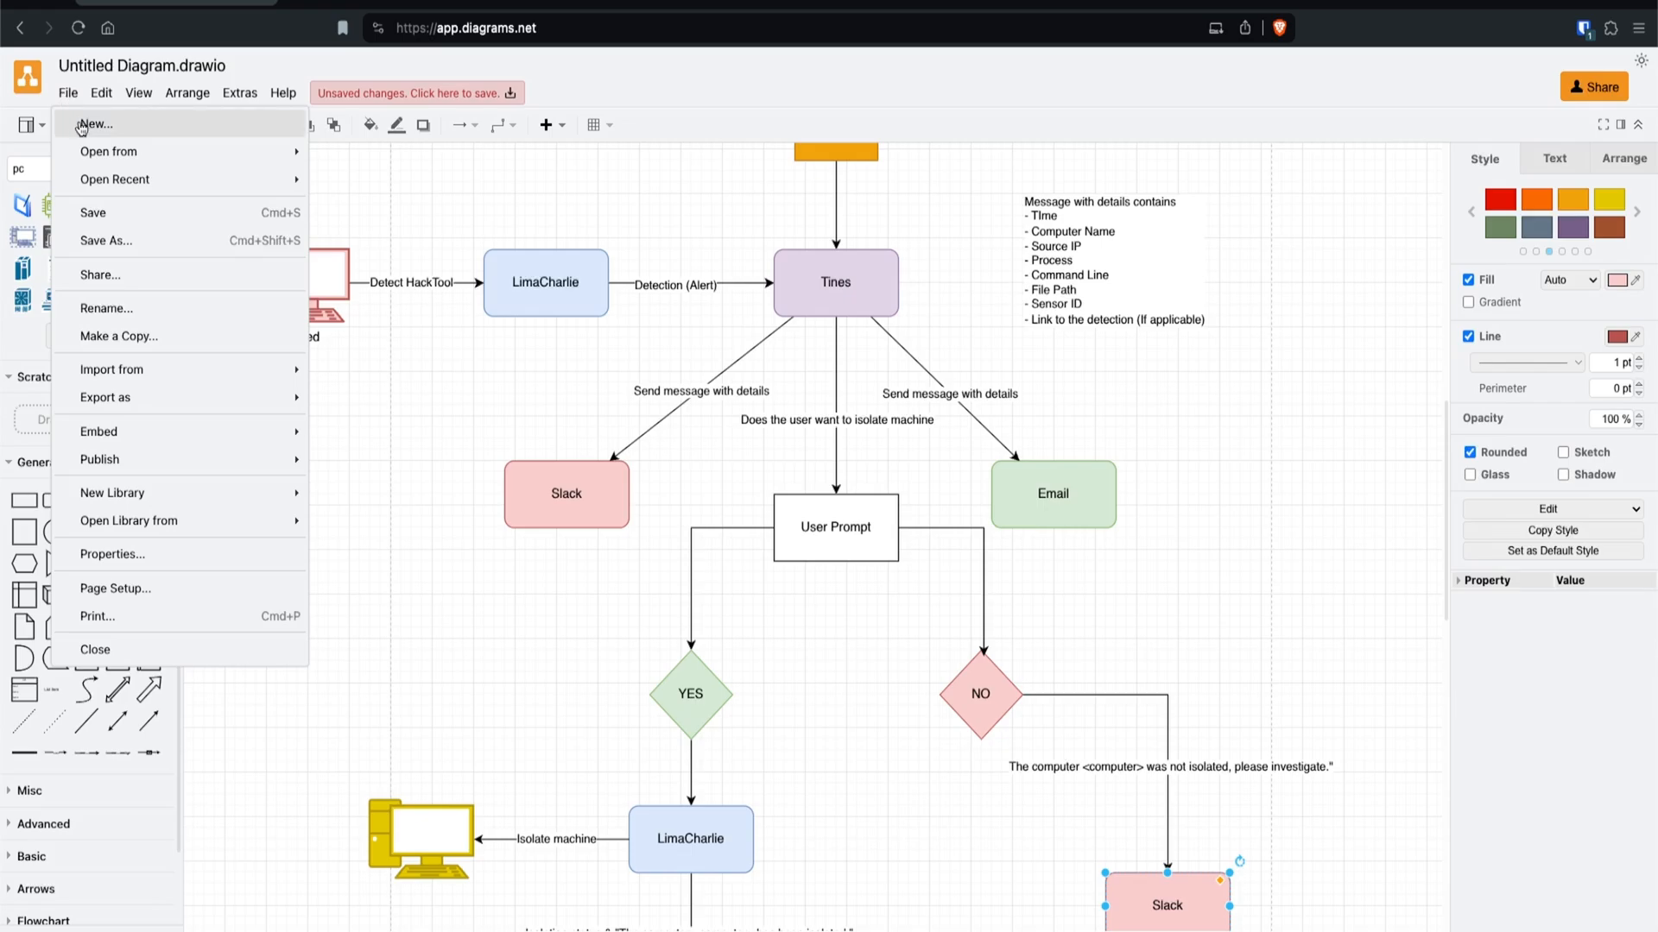
{"action": "left_click", "coordinate": [141, 215]}
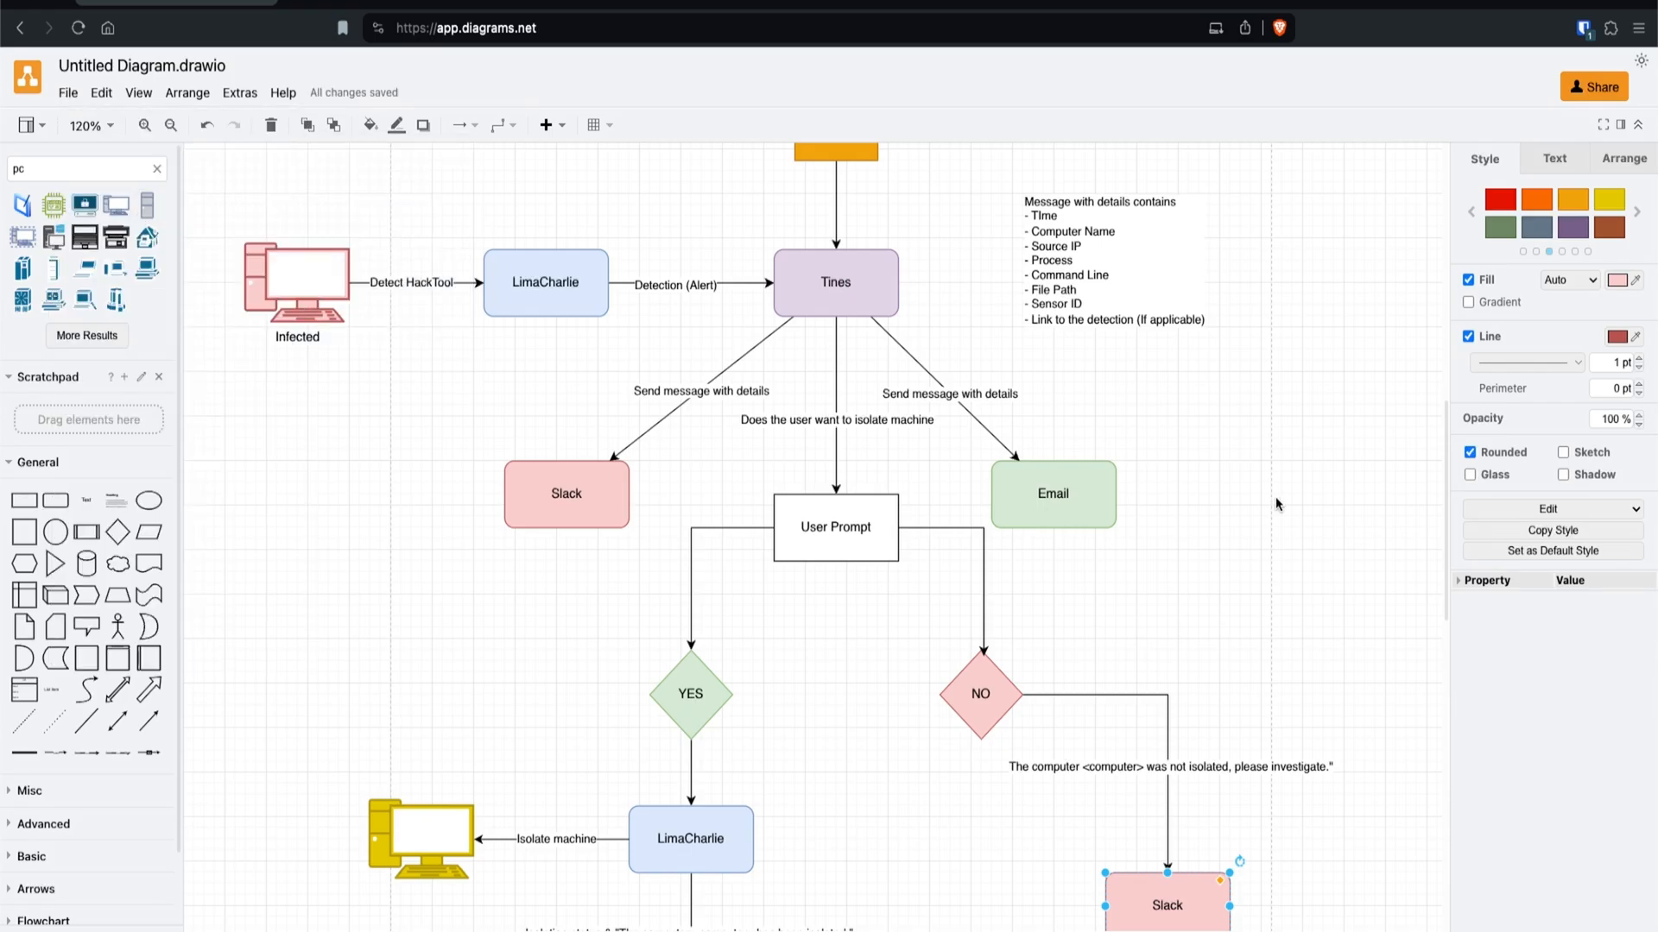